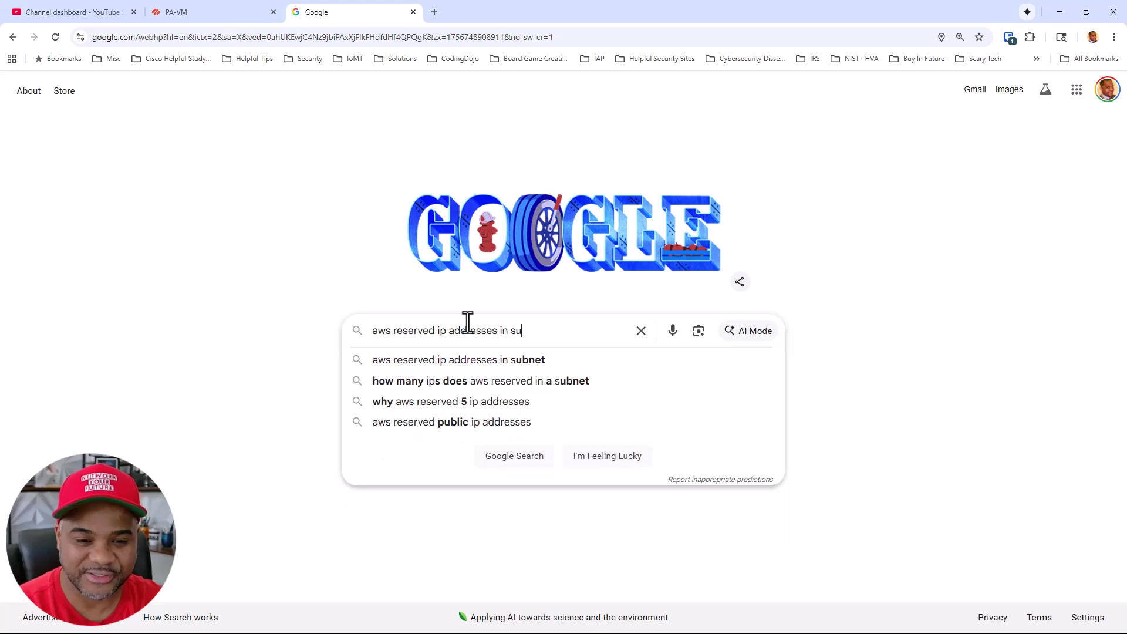
Submit the AWS reserved subnet addresses search and open the 'Subnet CIDR blocks - Amazon Virtual Private Cloud' result
key("Return")
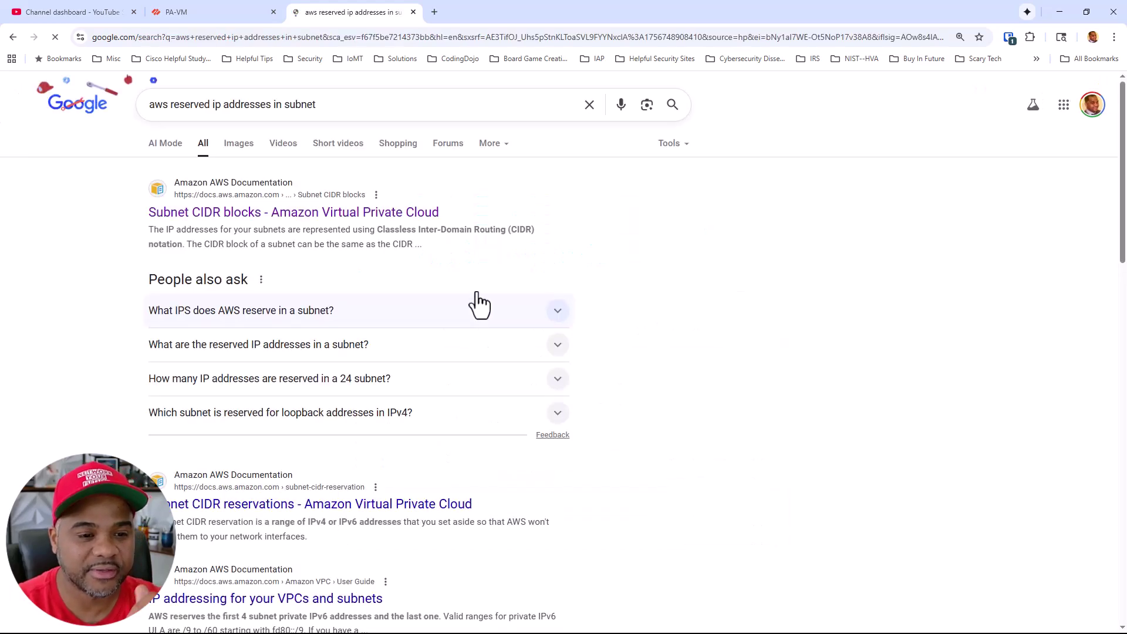
scroll(473, 257, "down", 3)
scroll(415, 319, "up", 3)
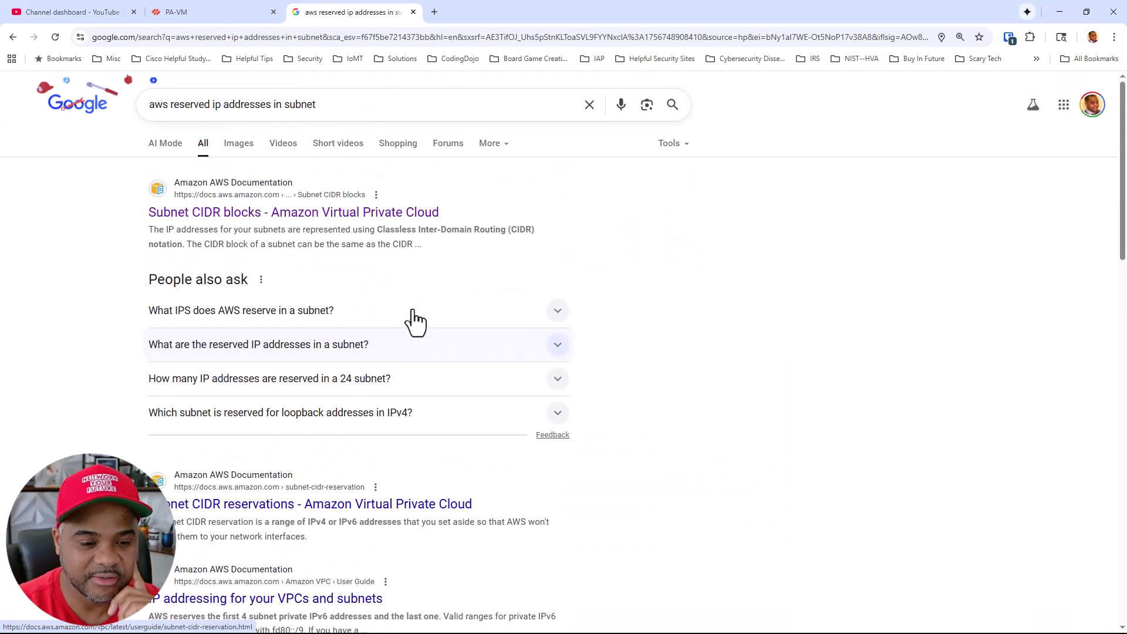
scroll(352, 411, "down", 1)
scroll(322, 305, "up", 1)
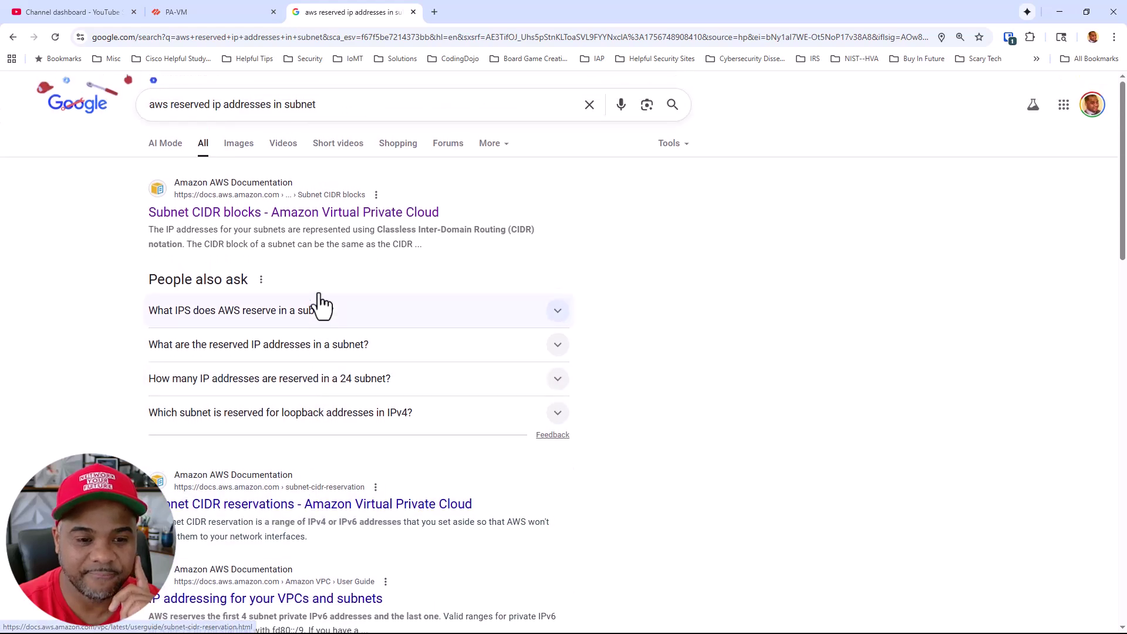
left_click(332, 213)
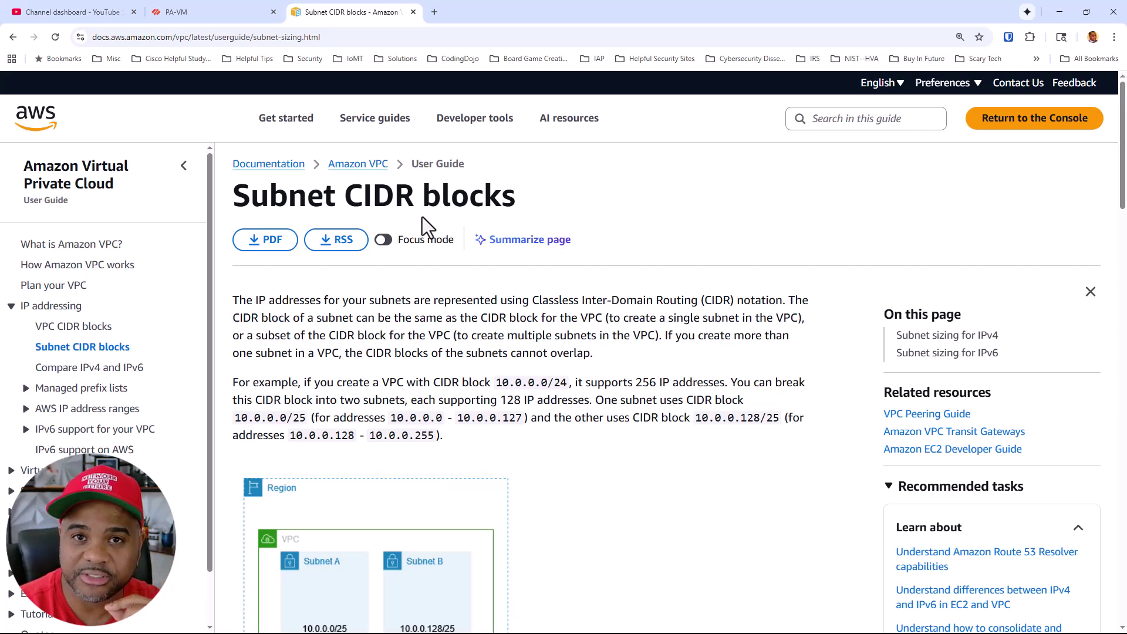
Scroll the Subnet CIDR blocks page down to the Subnet sizing for IPv4 section
scroll(355, 288, "down", 5)
scroll(352, 285, "up", 4)
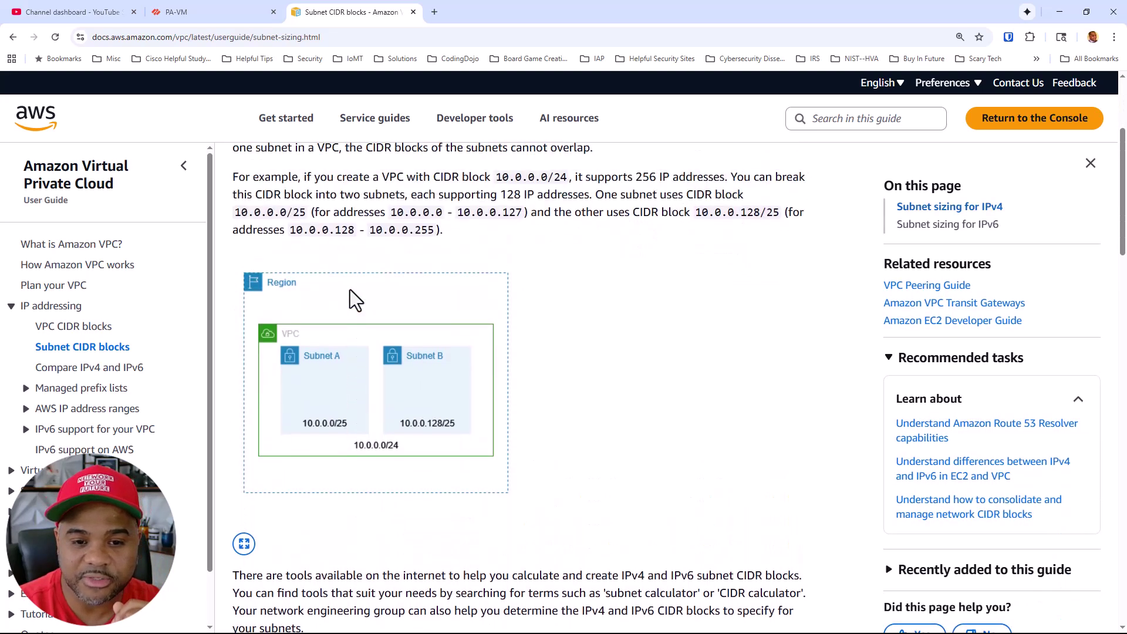
scroll(360, 286, "up", 2)
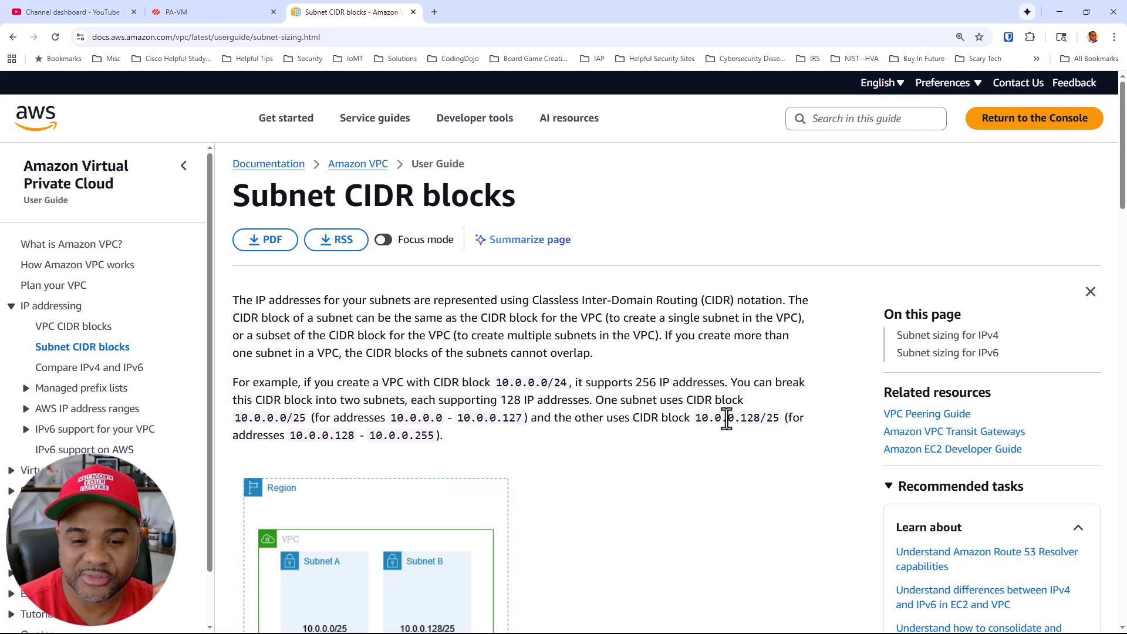
scroll(737, 410, "down", 7)
scroll(740, 404, "down", 2)
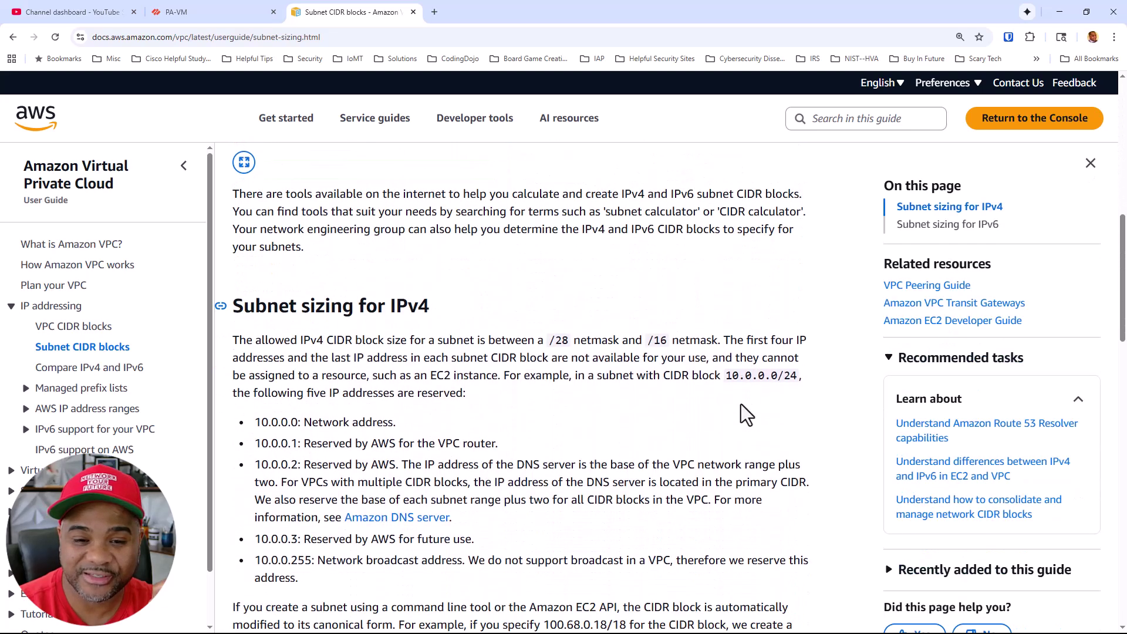
scroll(767, 376, "down", 2)
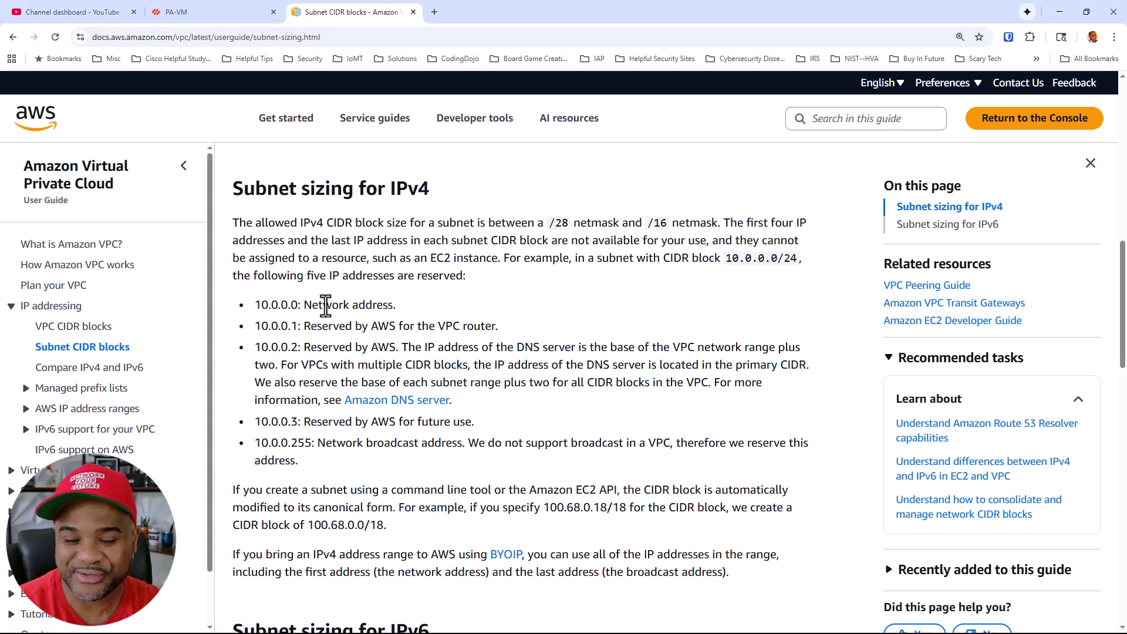
Highlight the 10.0.0.0 network line, the allowed subnet sizes paragraph, and the 10.0.0.1 VPC router line
triple_click(325, 304)
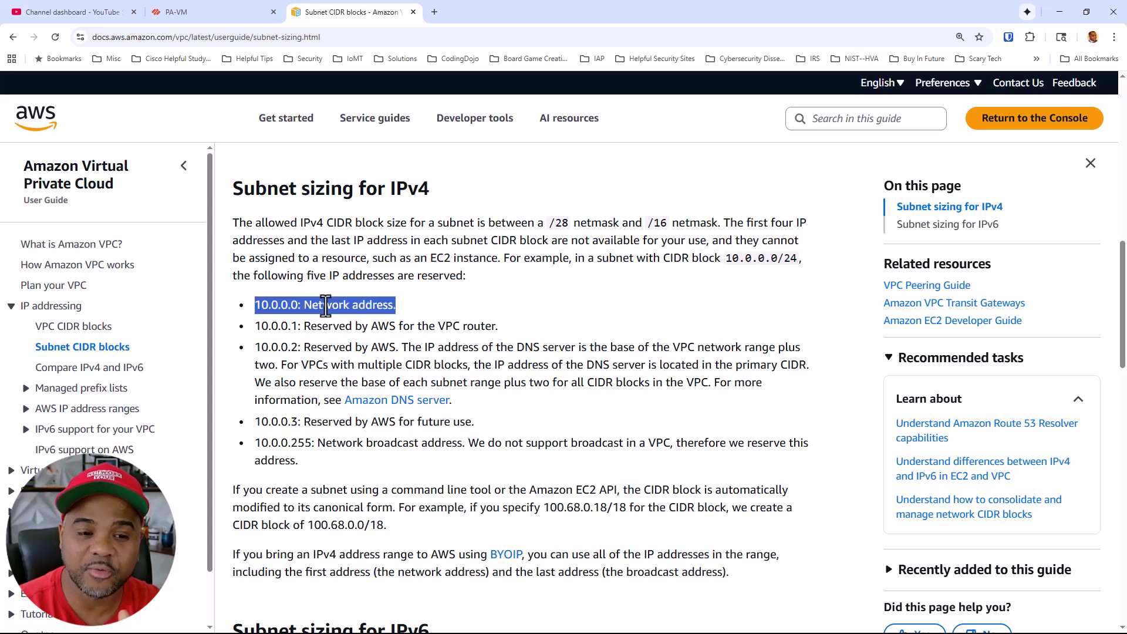
left_click(760, 258)
triple_click(759, 258)
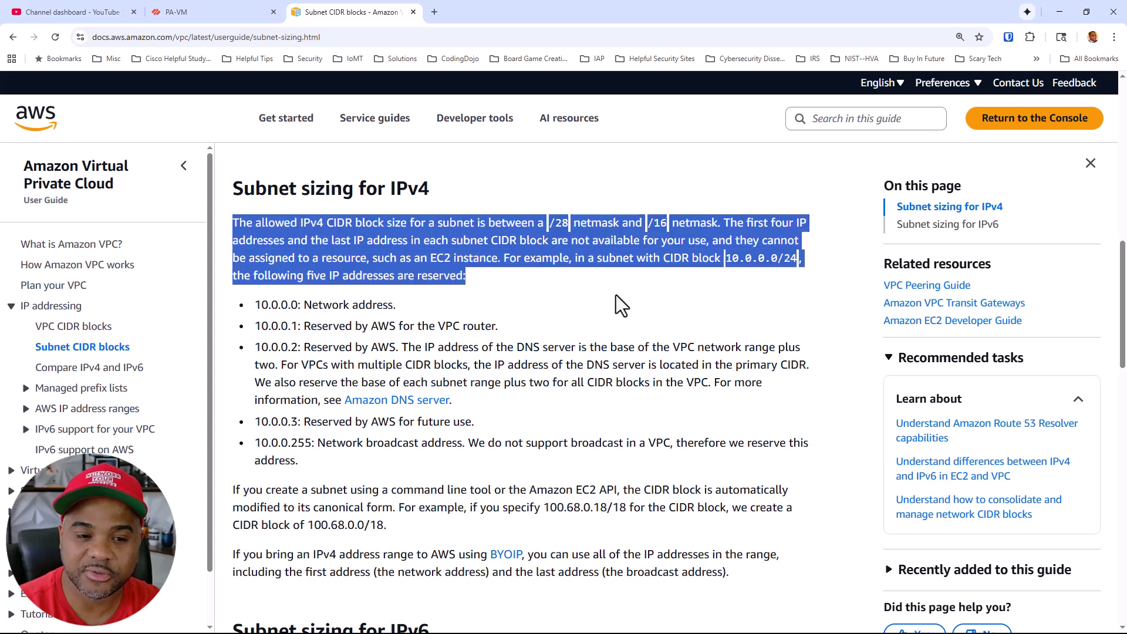
left_click(301, 326)
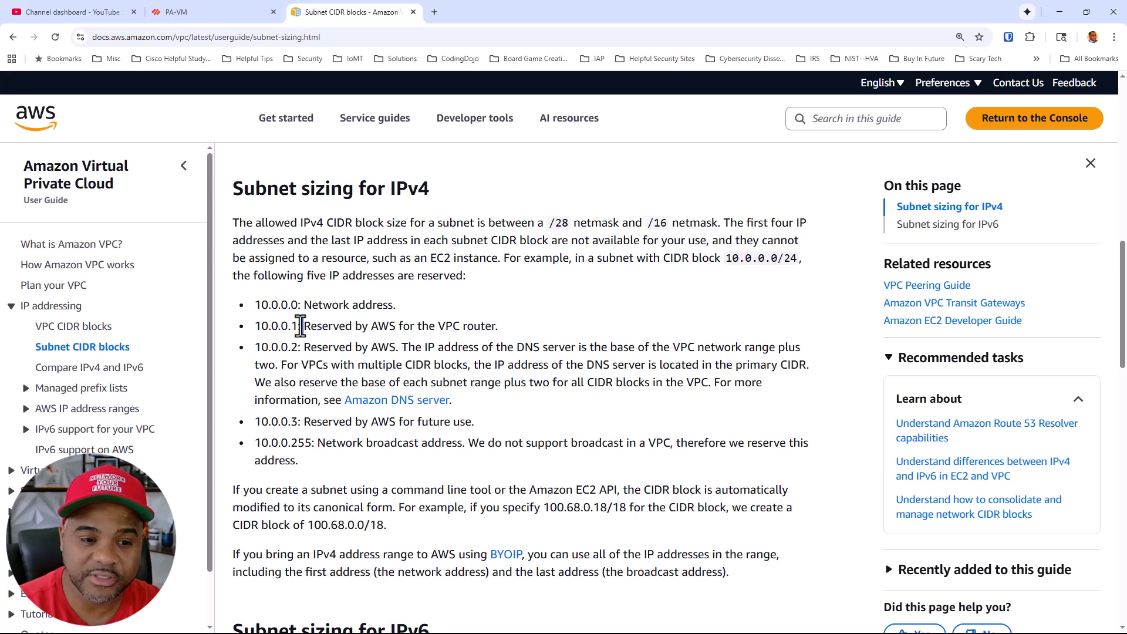
triple_click(300, 326)
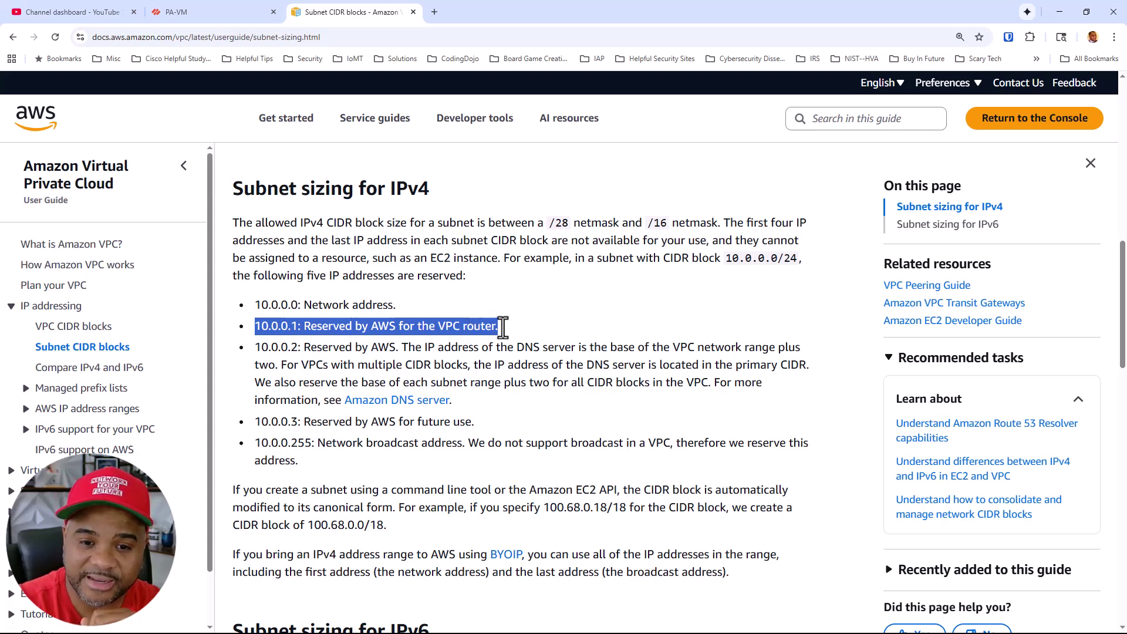
scroll(581, 333, "up", 10)
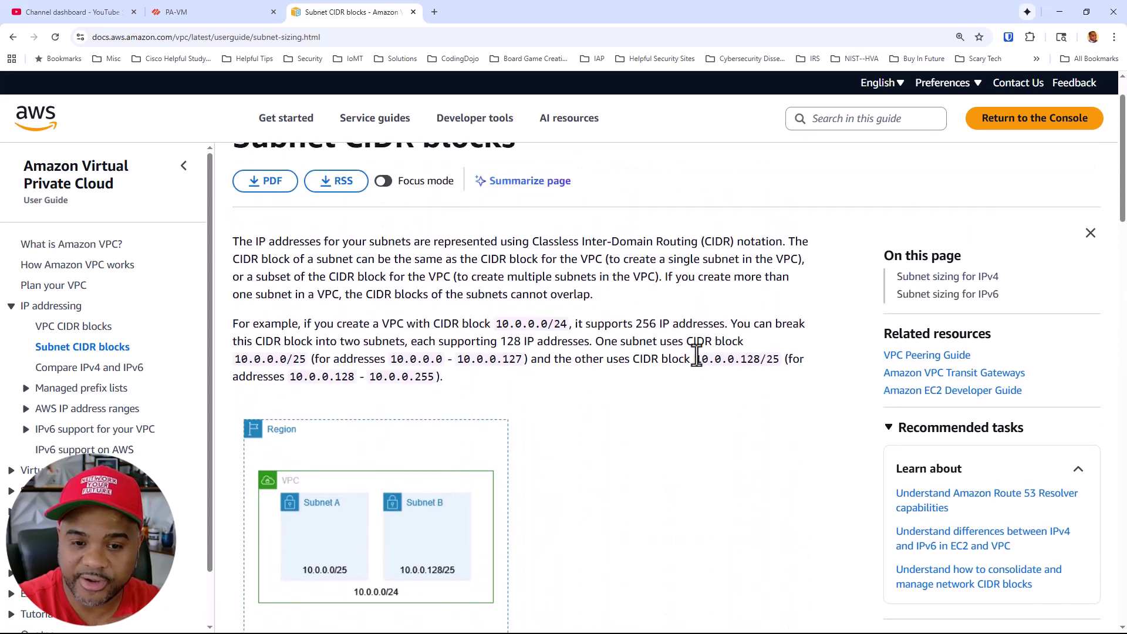
left_click_drag(695, 358, 774, 359)
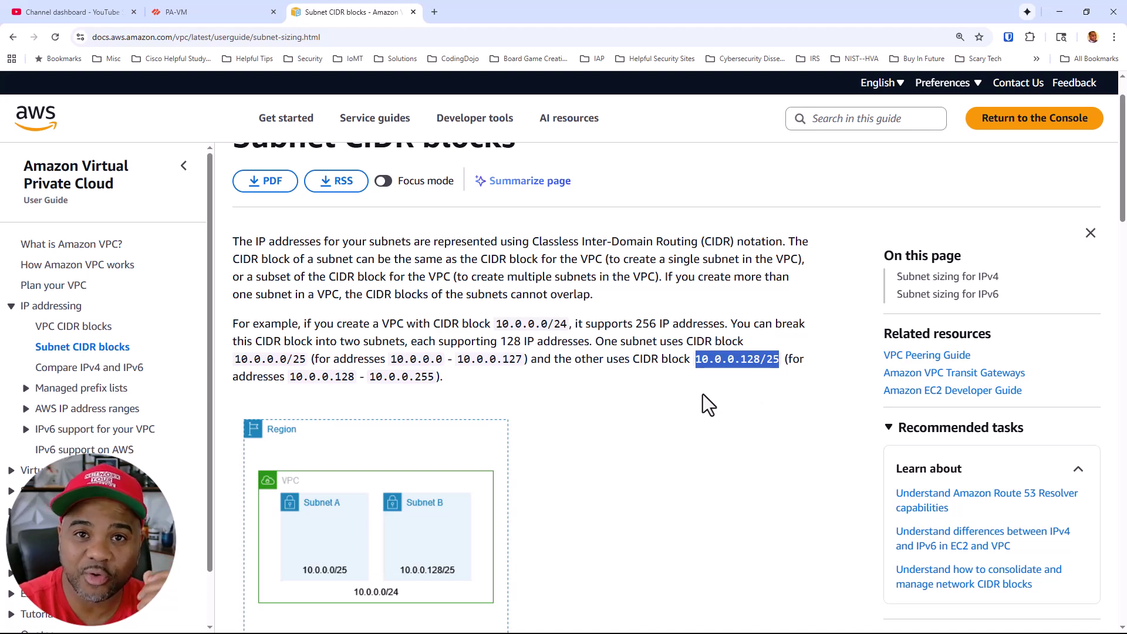
scroll(702, 393, "down", 6)
scroll(656, 393, "down", 5)
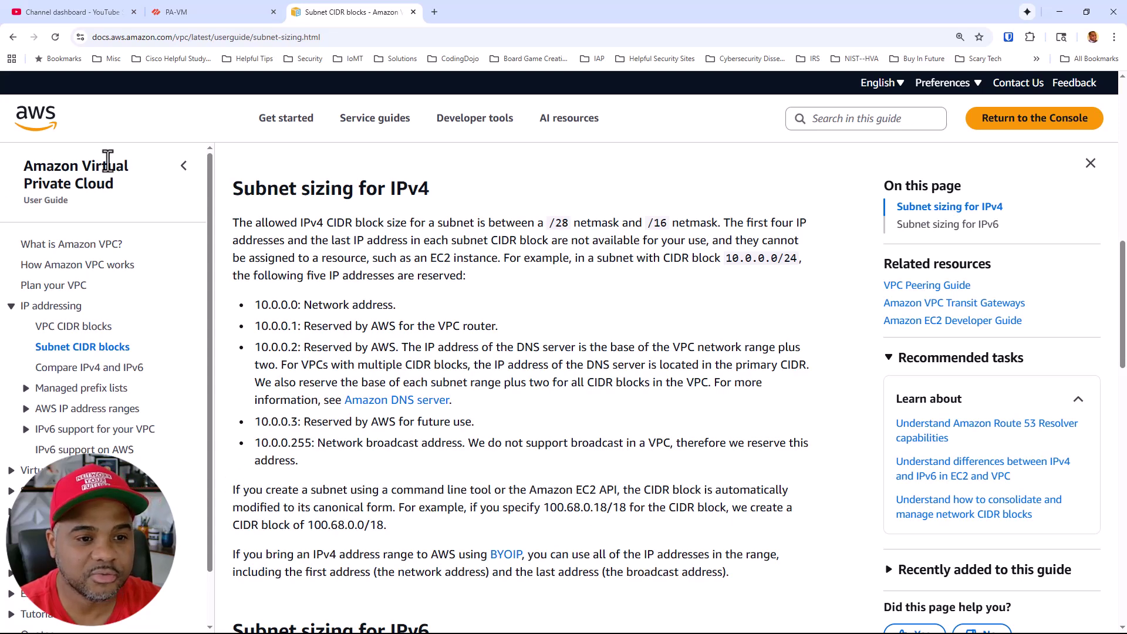
Switch to the PA-VM tab, zoom in, and open Network > Interfaces showing ethernet1/1 and ethernet1/2
left_click(223, 12)
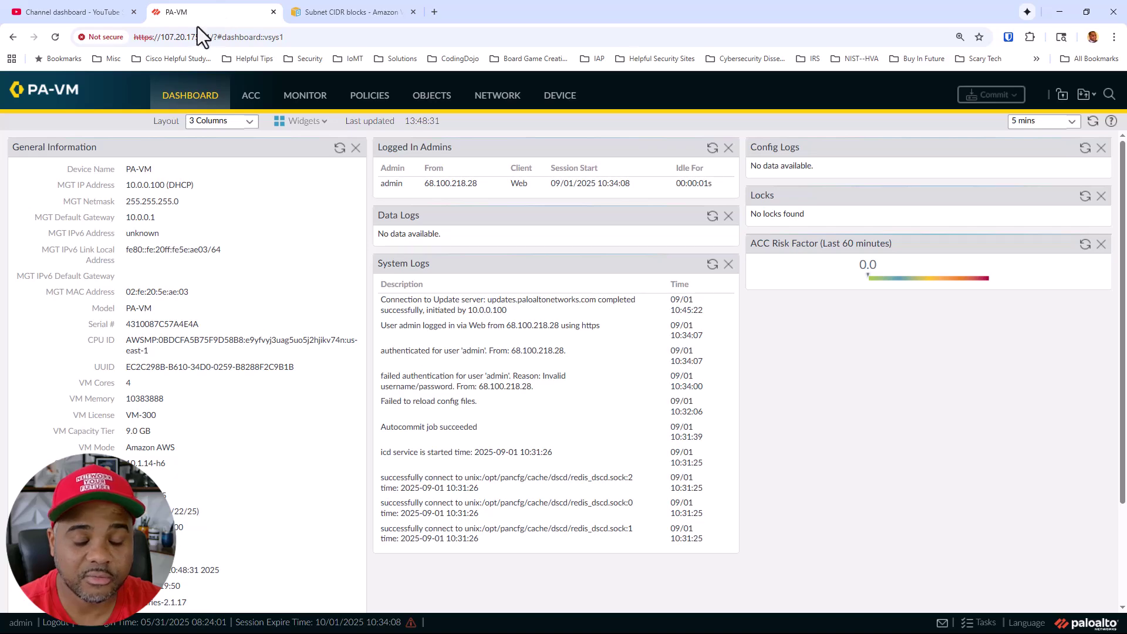
key("ctrl+plus")
key("ctrl+plus")
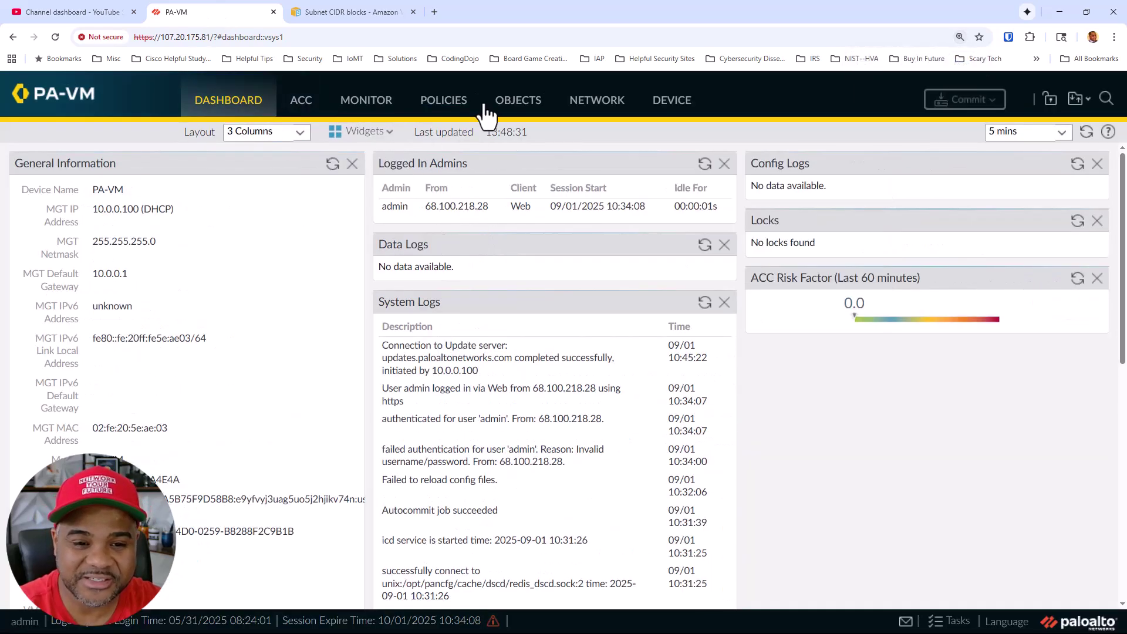
left_click(586, 102)
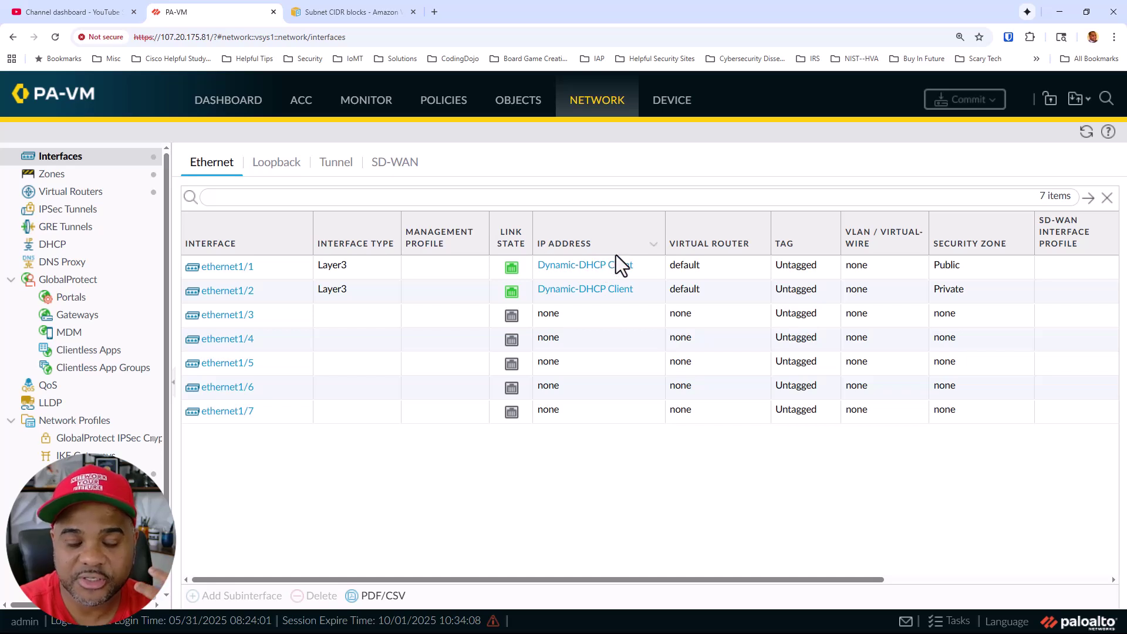
left_click(585, 267)
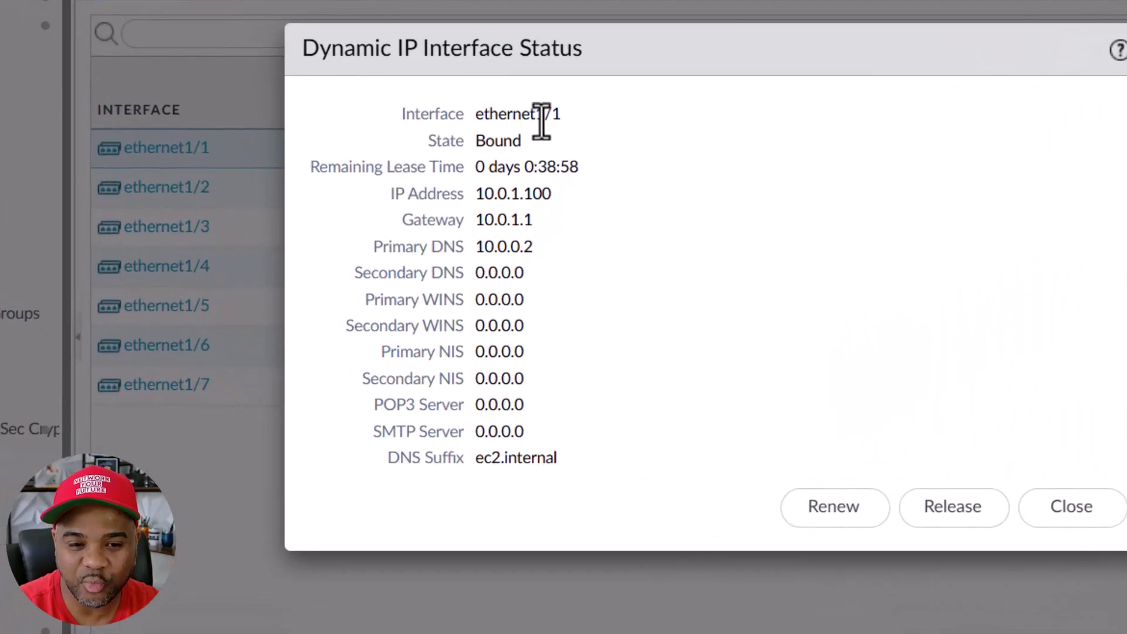
double_click(502, 219)
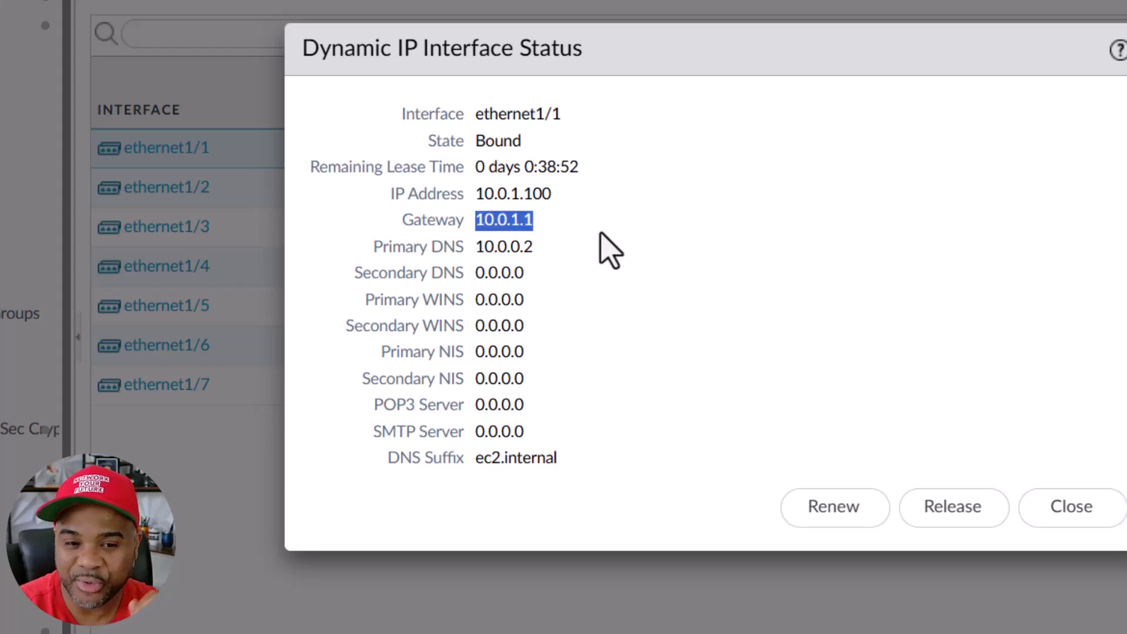
left_click(622, 247)
scroll(649, 251, "down", 5)
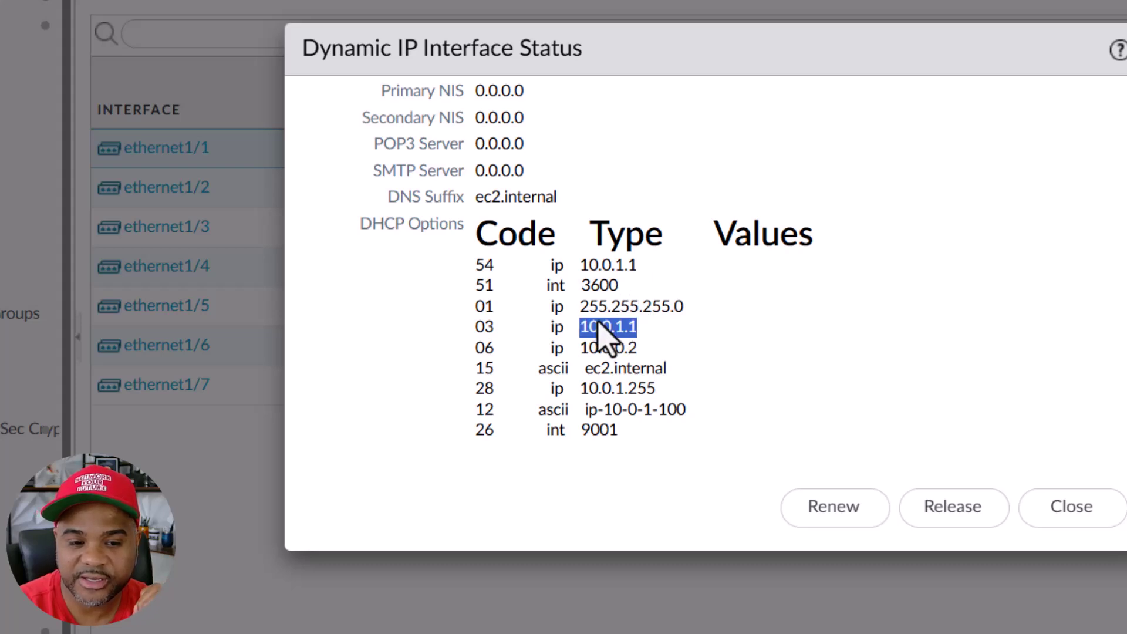
triple_click(600, 324)
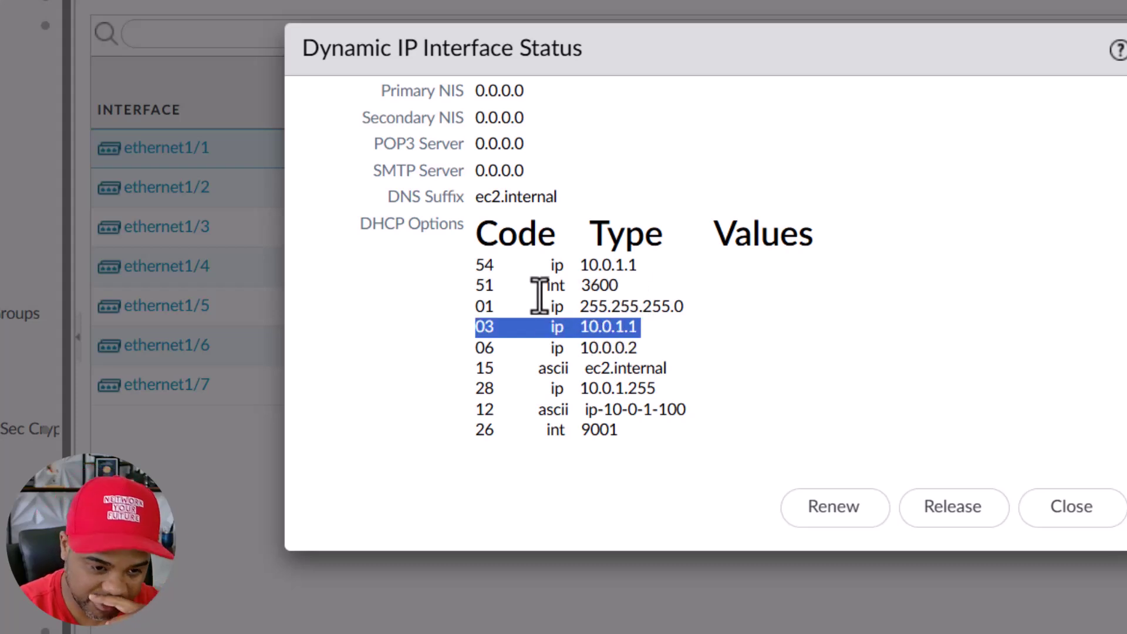
left_click(512, 324)
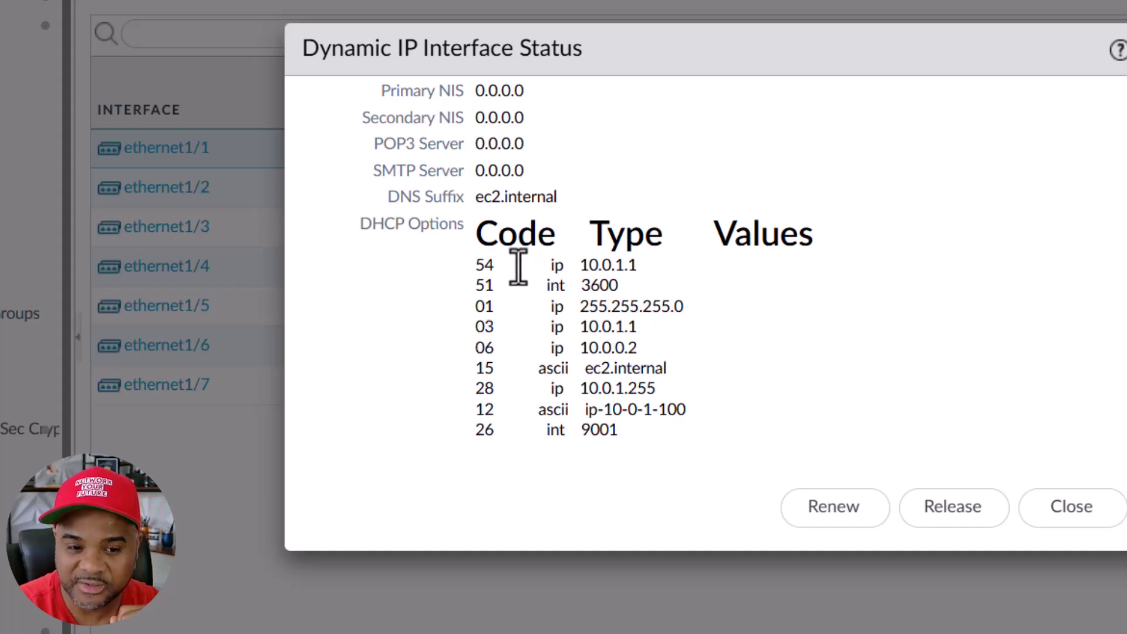
triple_click(517, 265)
left_click(1012, 488)
left_click(1024, 506)
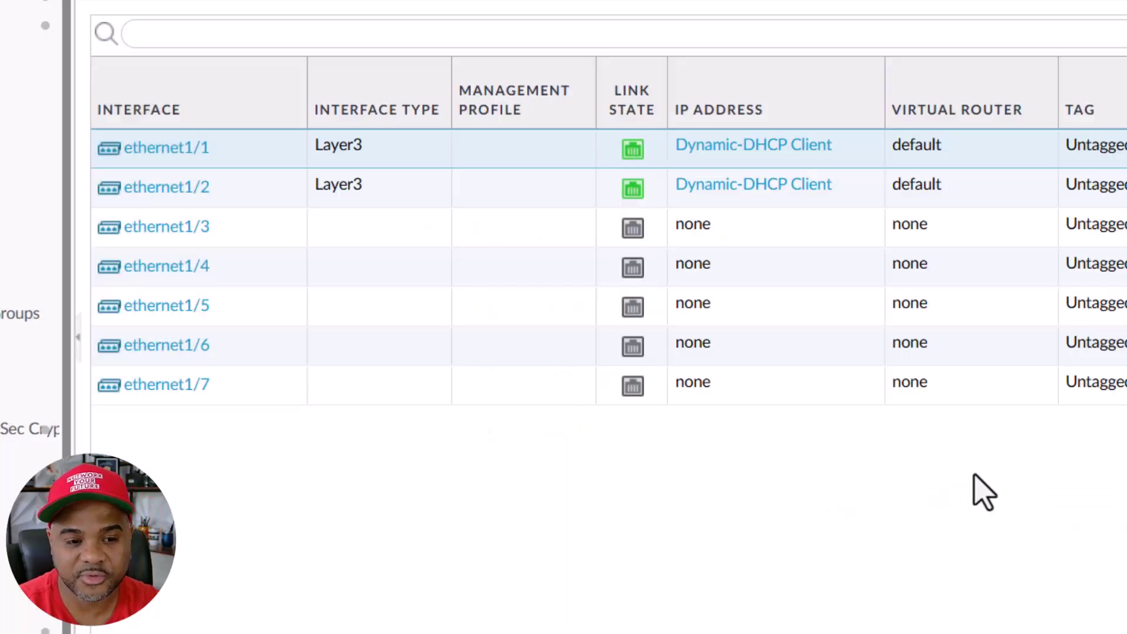
left_click(747, 183)
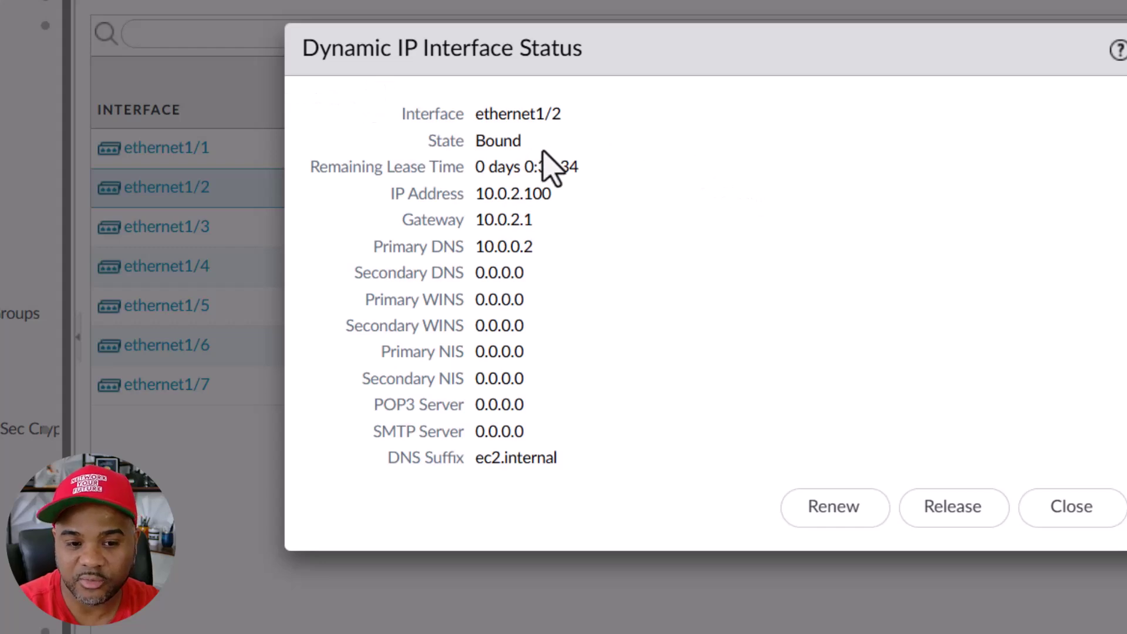
double_click(510, 220)
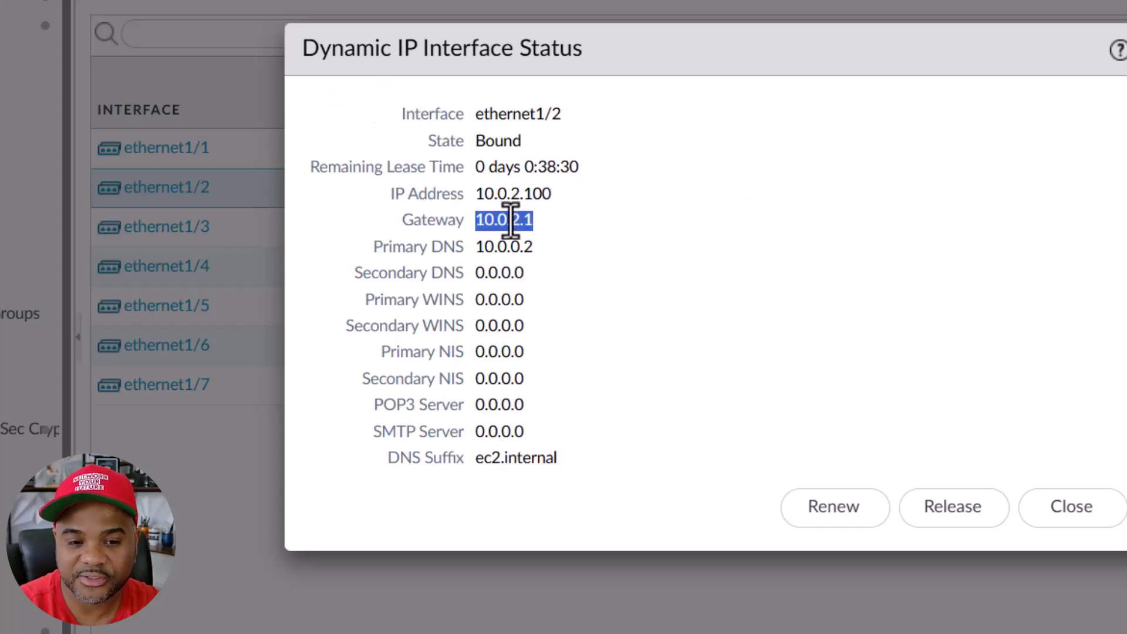
left_click(519, 214)
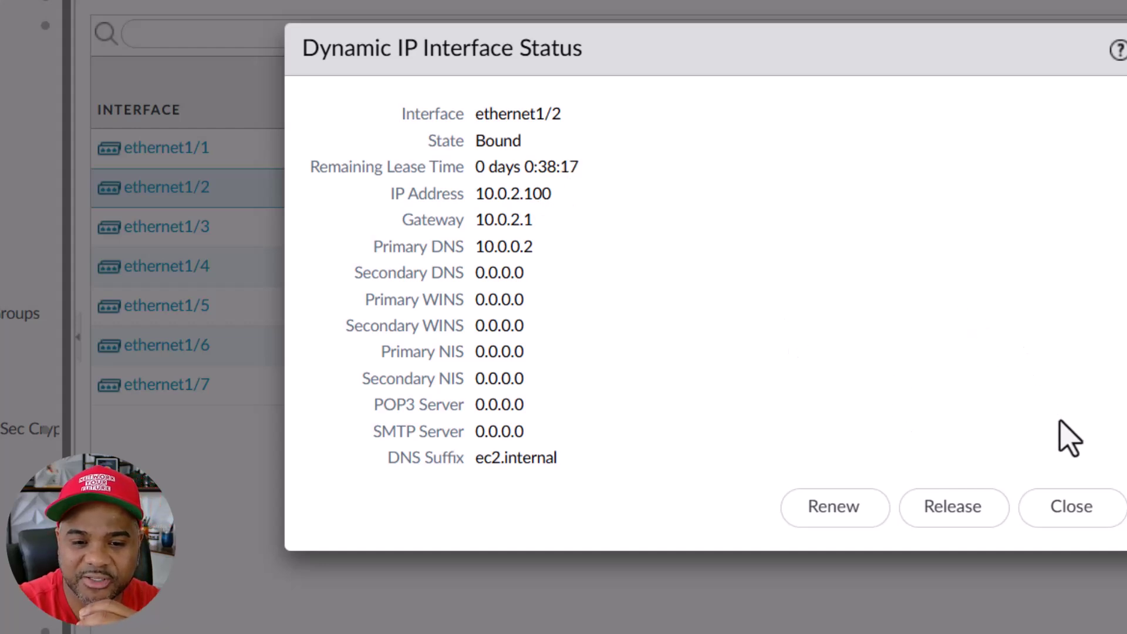
left_click(1070, 505)
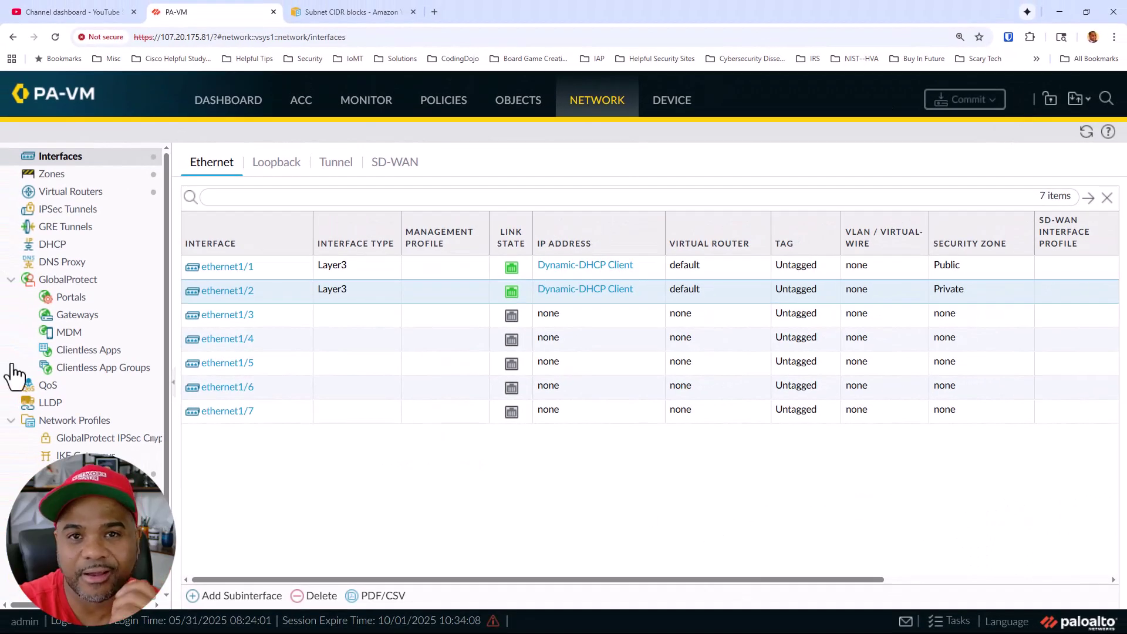
mouse_move(193, 388)
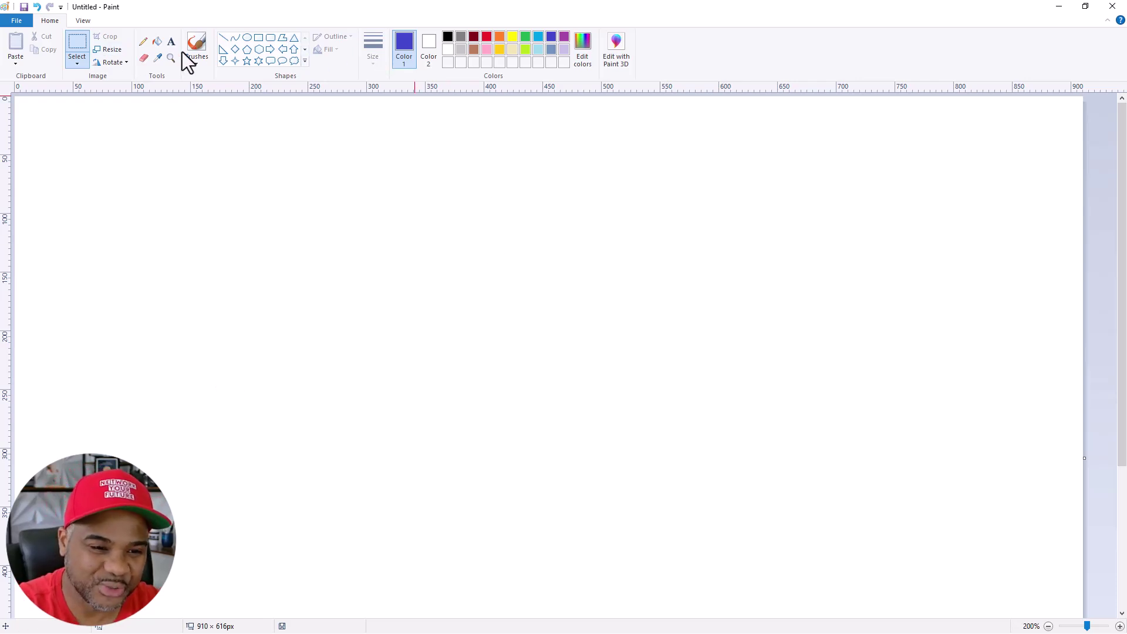
Pencil a square labelled FW near the canvas centre
left_click(144, 42)
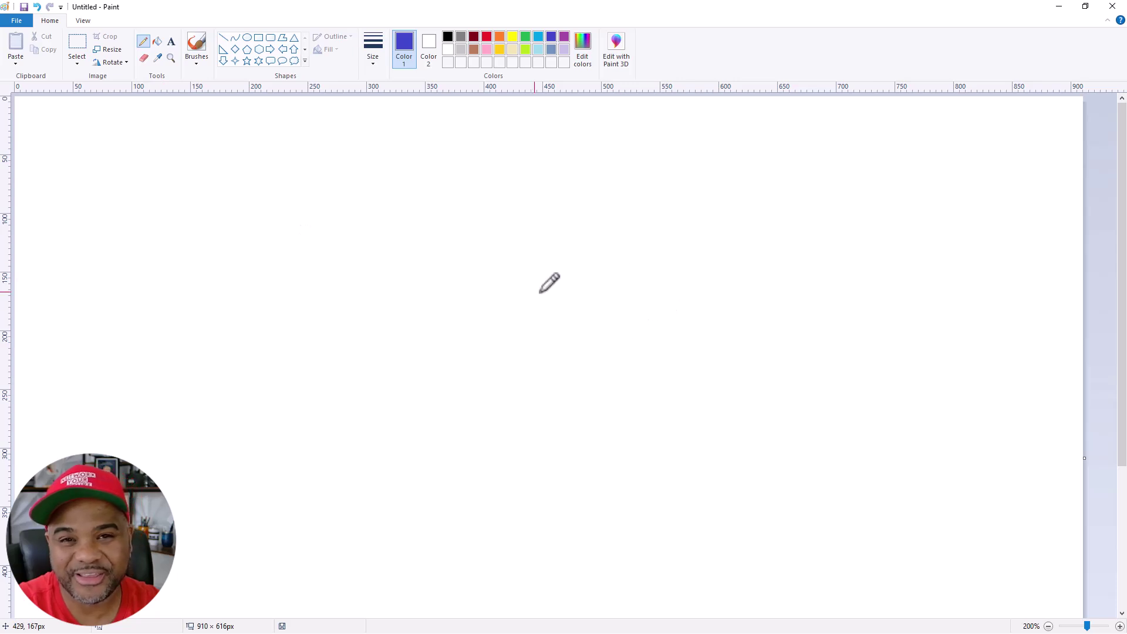
mouse_move(628, 203)
left_mouse_down()
mouse_move(461, 346)
mouse_move(598, 377)
mouse_move(639, 341)
mouse_move(637, 217)
left_mouse_up()
mouse_move(508, 239)
left_mouse_down()
mouse_move(520, 285)
mouse_move(539, 249)
mouse_move(554, 278)
mouse_move(578, 242)
left_mouse_up()
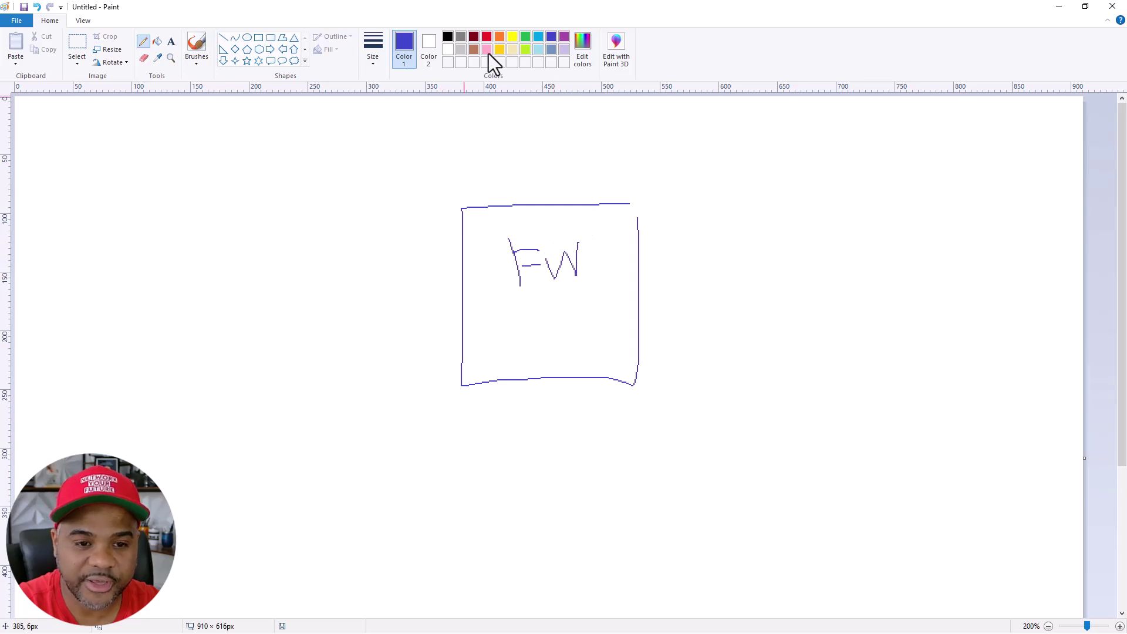
In red, mark the box's left port and write 0, E1/1 and 0.100 beside it
left_click(487, 36)
left_click_drag(461, 284, 457, 290)
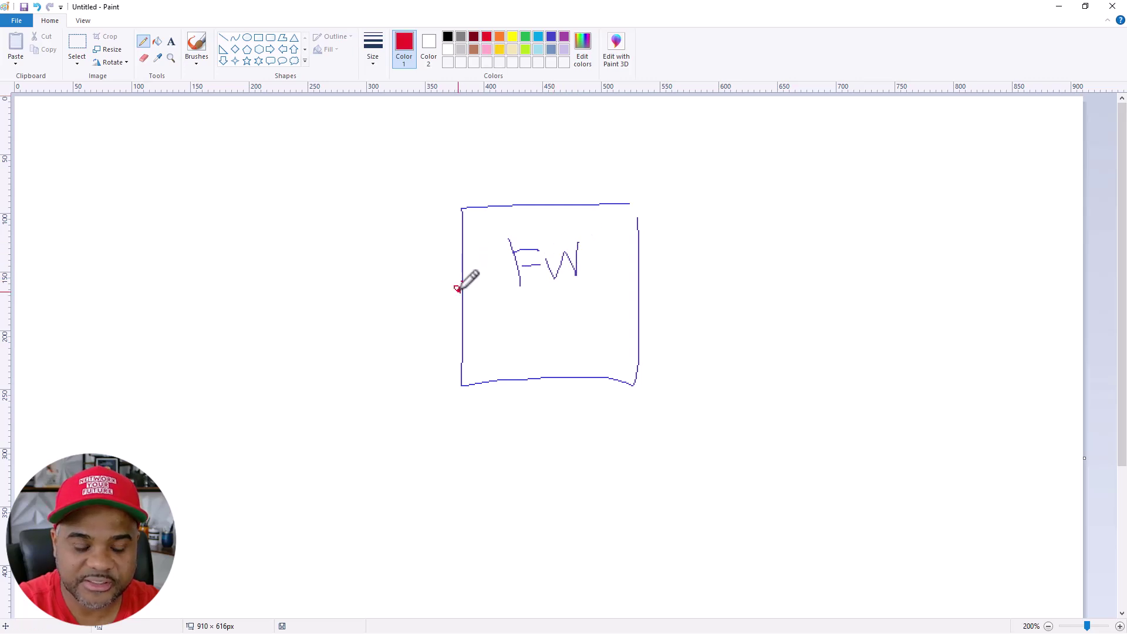
left_click_drag(398, 233, 391, 227)
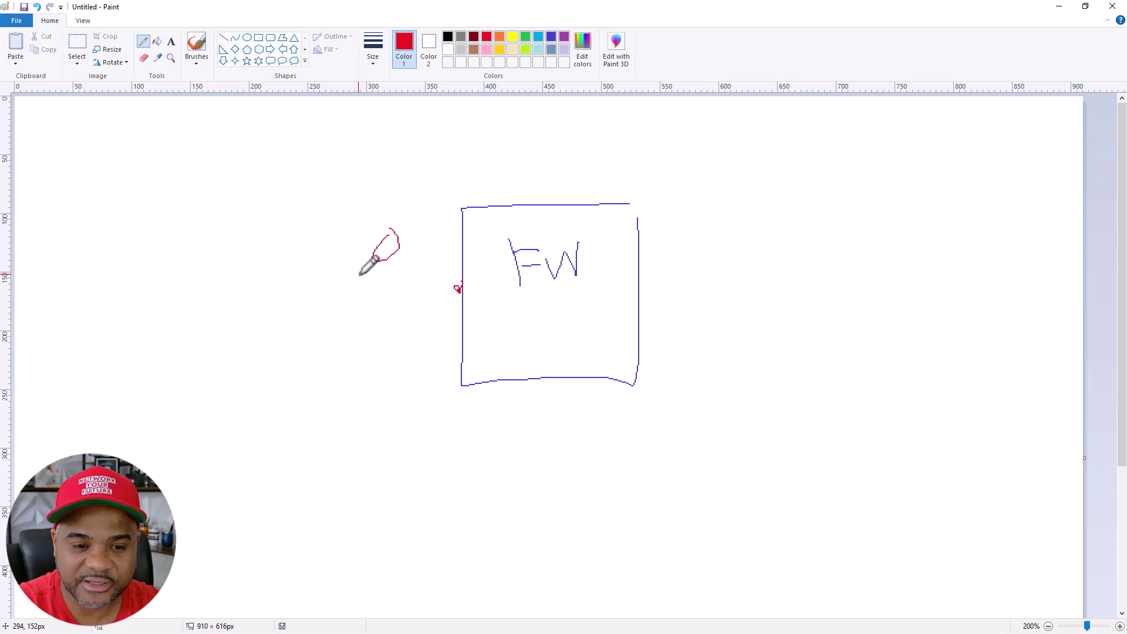
mouse_move(362, 274)
left_mouse_down()
mouse_move(350, 283)
mouse_move(358, 299)
mouse_move(419, 296)
left_mouse_up()
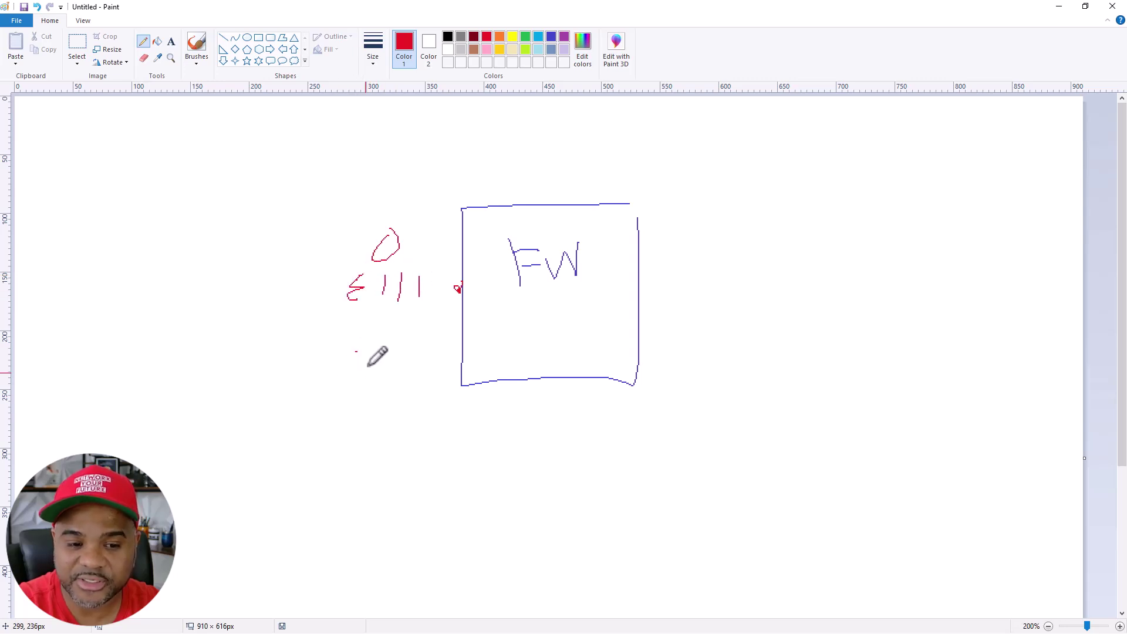
mouse_move(357, 351)
left_mouse_down()
mouse_move(413, 373)
mouse_move(437, 367)
mouse_move(441, 350)
left_mouse_up()
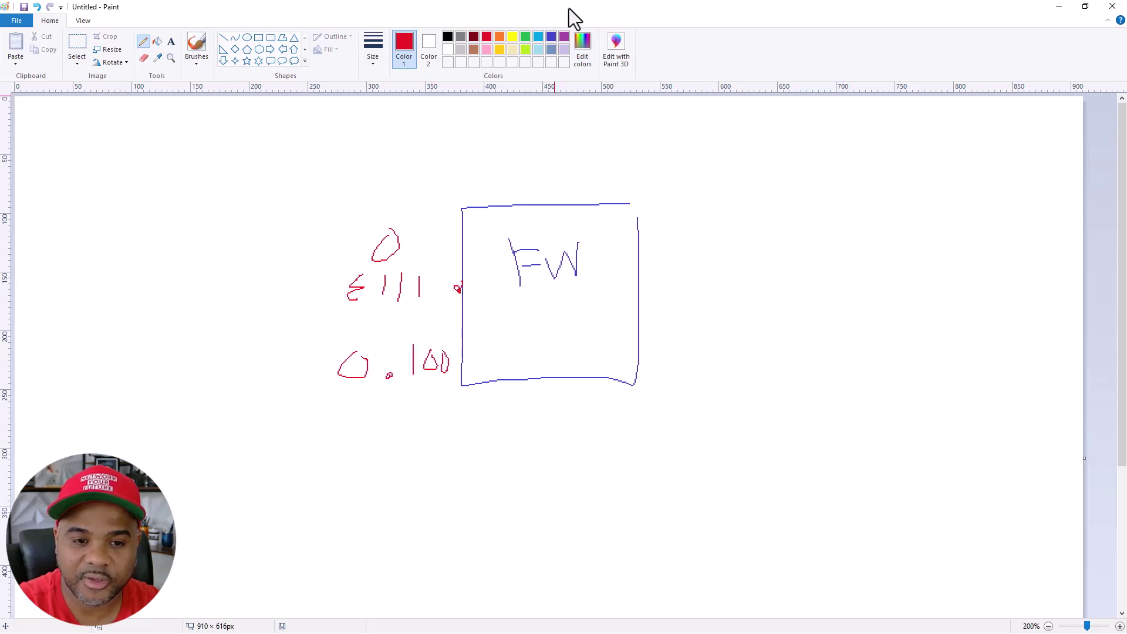
In purple, mark the right port and write an underlined I, E1/2 and 1.100
left_click(564, 37)
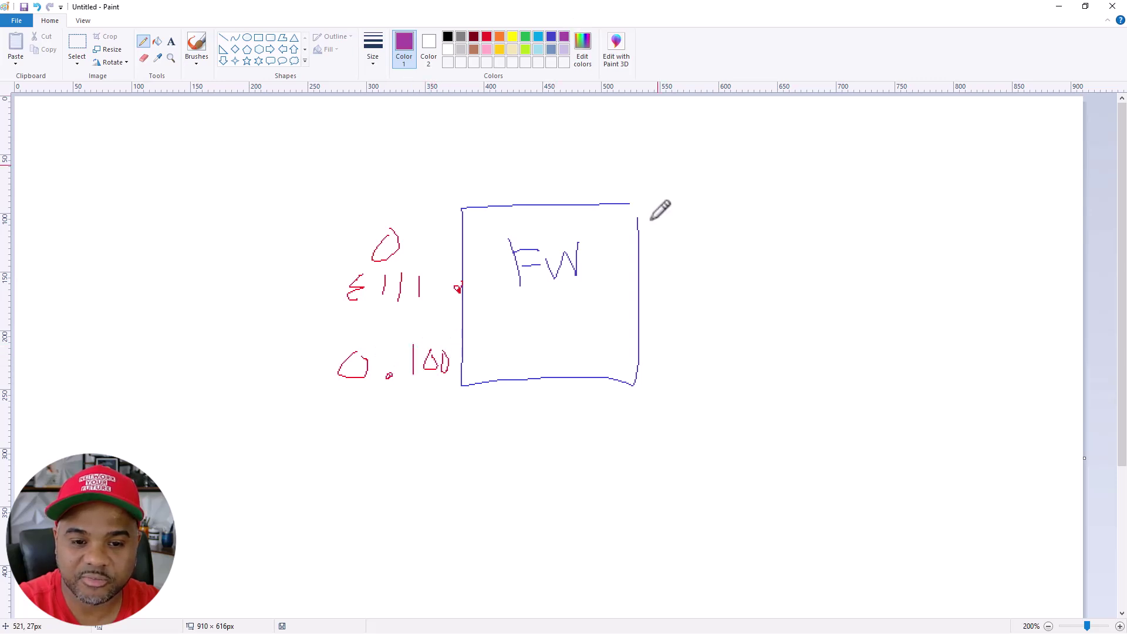
left_click(638, 286)
mouse_move(685, 227)
left_mouse_down()
mouse_move(685, 254)
mouse_move(705, 227)
mouse_move(724, 258)
mouse_move(669, 298)
mouse_move(722, 303)
mouse_move(750, 288)
left_mouse_up()
mouse_move(676, 338)
left_mouse_down()
mouse_move(676, 367)
mouse_move(741, 348)
mouse_move(764, 366)
mouse_move(746, 335)
left_mouse_up()
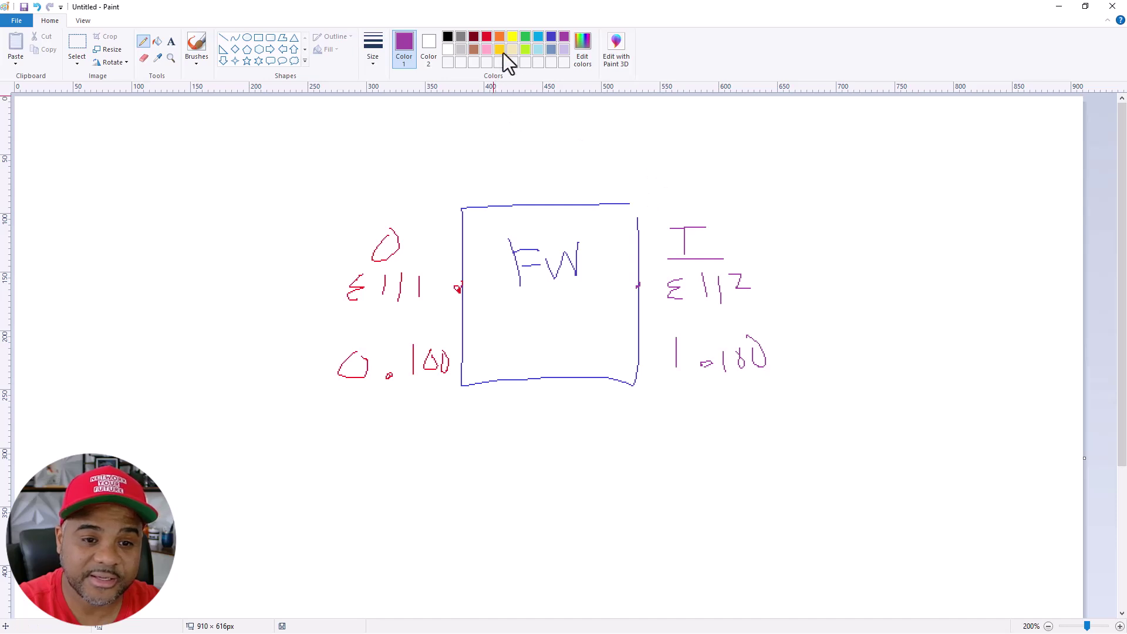
Draw a labelled orange box at the lower right with a .100 address written to its left
left_click(499, 37)
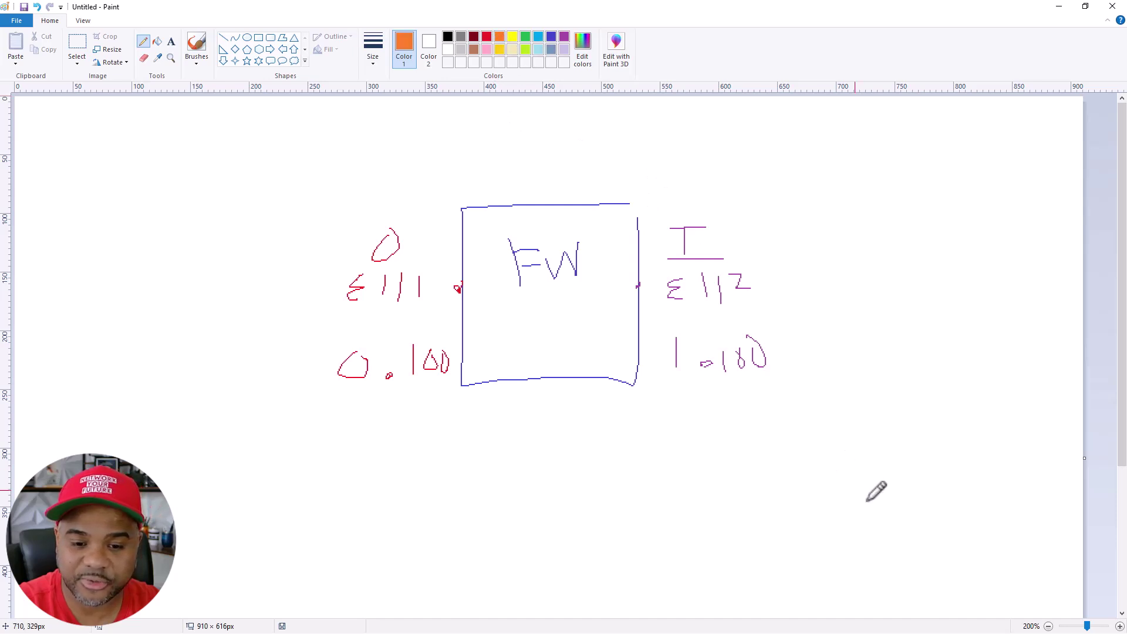
mouse_move(848, 477)
left_mouse_down()
mouse_move(692, 490)
mouse_move(777, 573)
mouse_move(847, 562)
mouse_move(847, 477)
left_mouse_up()
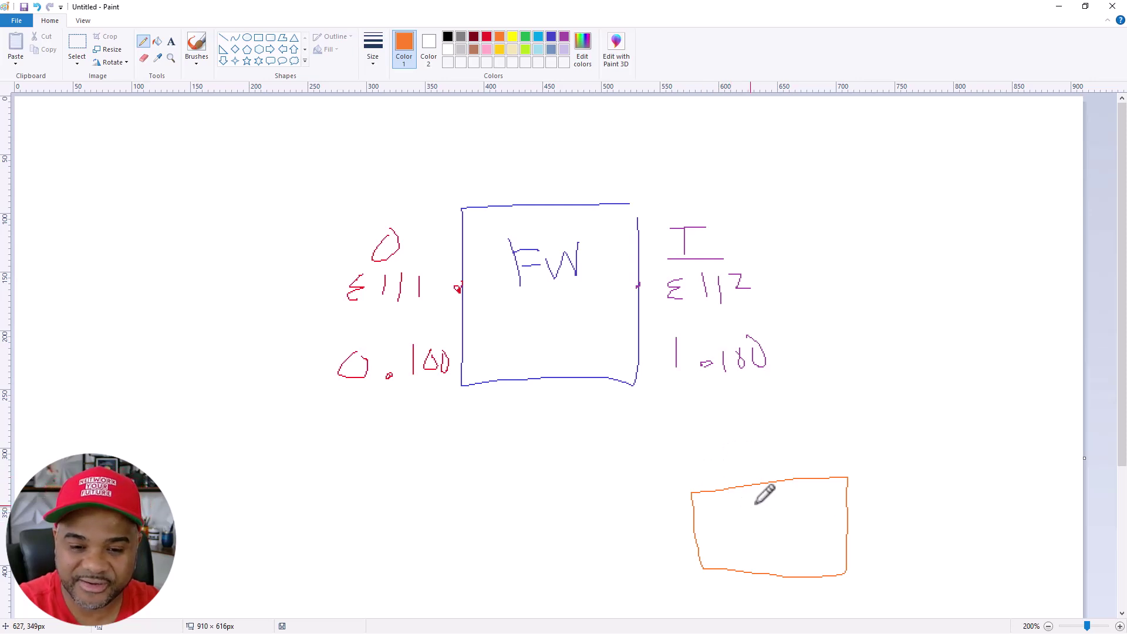
mouse_move(758, 501)
left_mouse_down()
mouse_move(747, 519)
mouse_move(774, 503)
mouse_move(799, 515)
left_mouse_up()
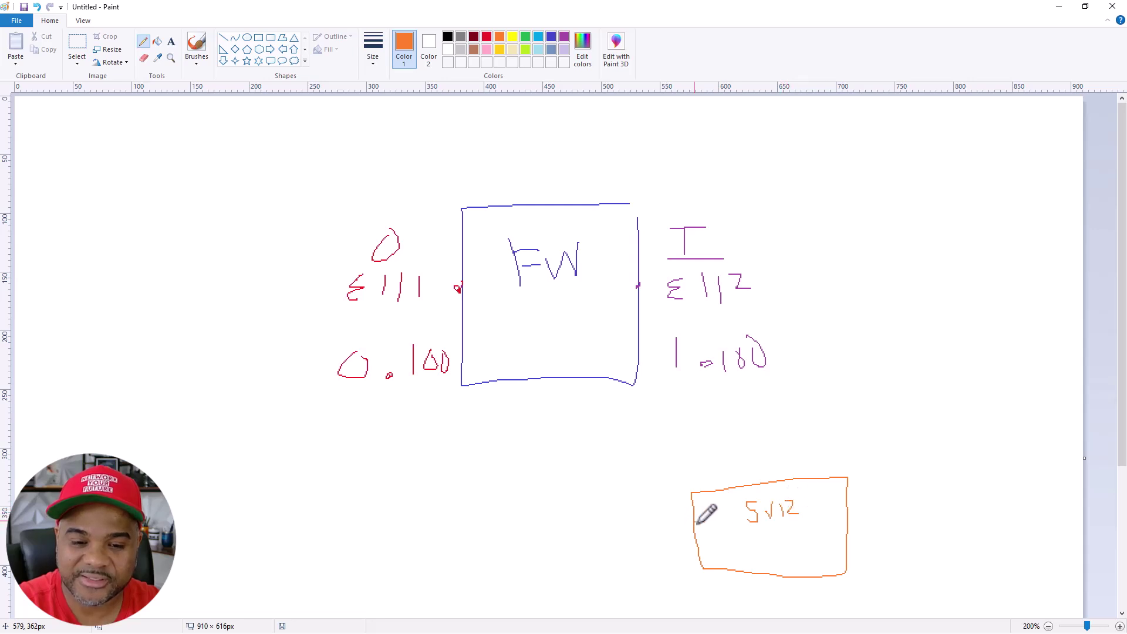
mouse_move(594, 514)
left_mouse_down()
mouse_move(615, 543)
mouse_move(659, 514)
left_mouse_up()
left_click(632, 531)
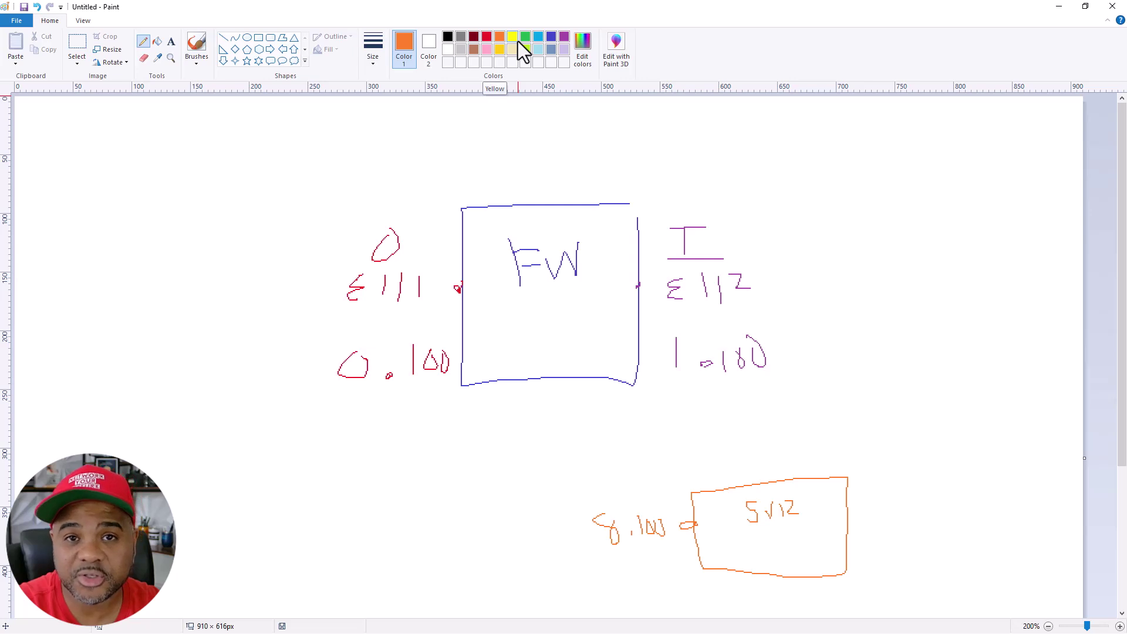
left_click(447, 37)
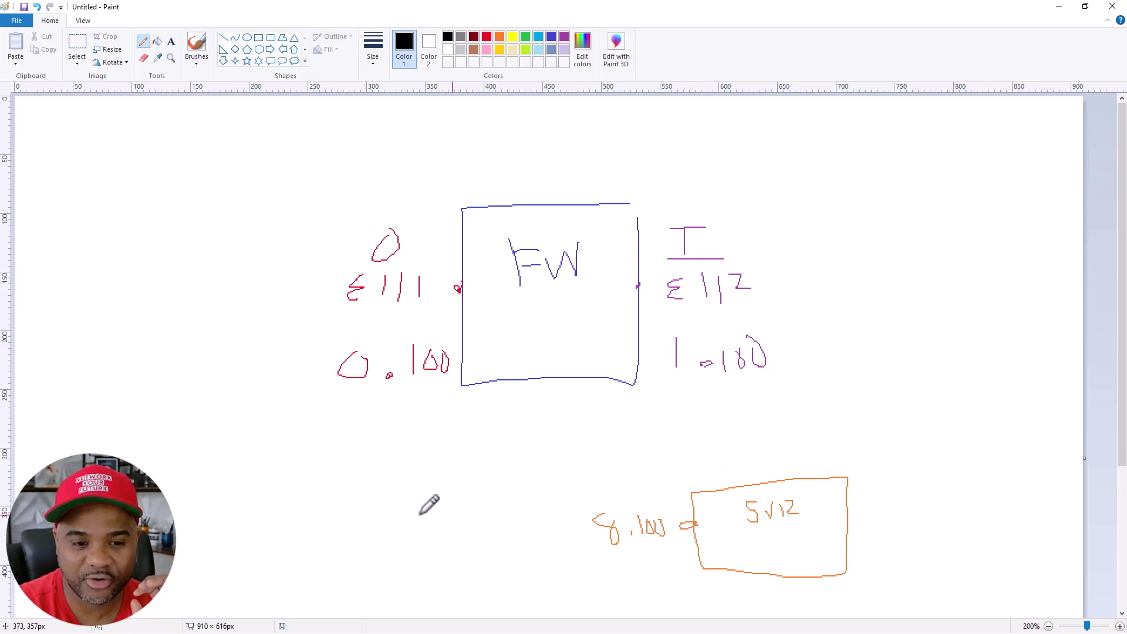
In black, link the left port to the FW box, circle the orange address, and write underlined 'Static' above 10
mouse_move(166, 382)
left_mouse_down()
mouse_move(367, 490)
mouse_move(452, 405)
mouse_move(458, 317)
left_mouse_up()
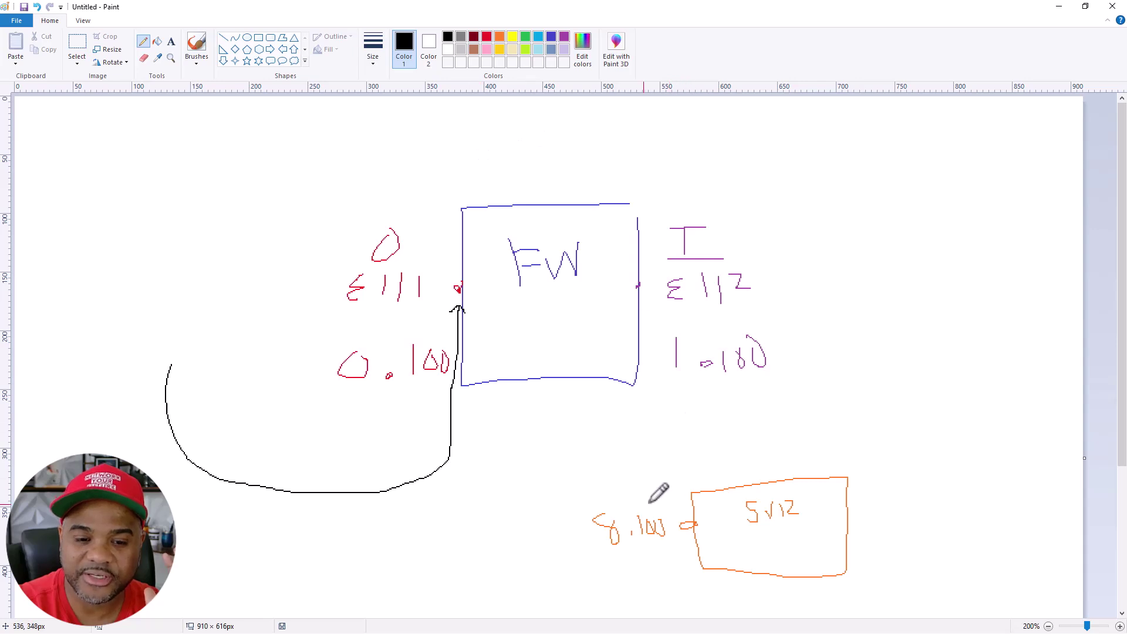
mouse_move(650, 496)
left_mouse_down()
mouse_move(570, 531)
mouse_move(661, 568)
mouse_move(661, 514)
left_mouse_up()
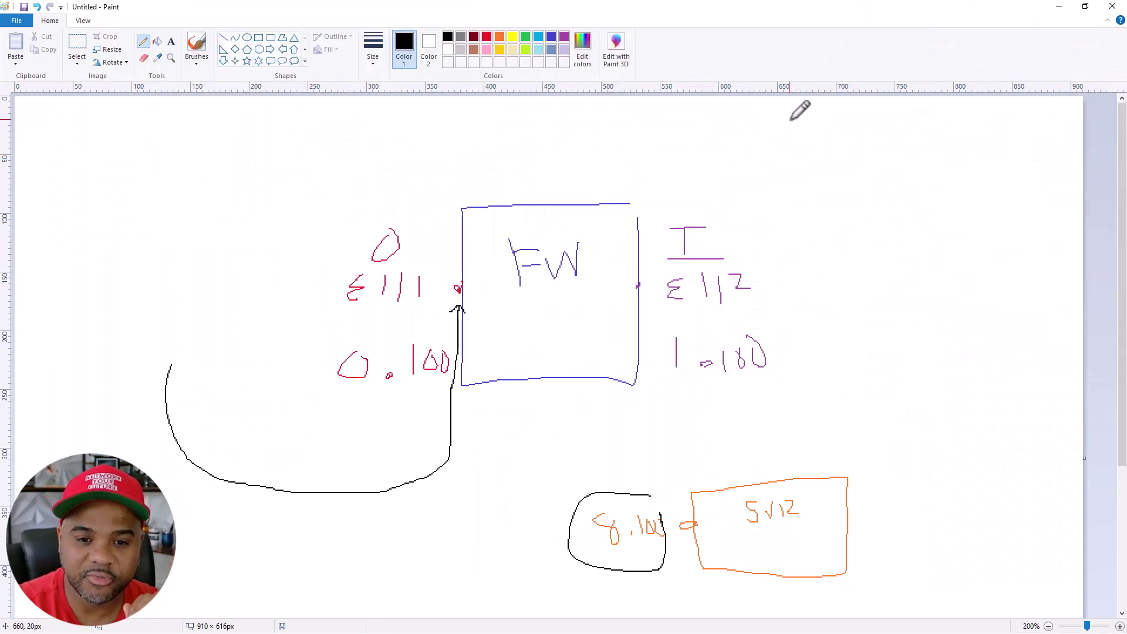
mouse_move(790, 119)
left_mouse_down()
mouse_move(776, 122)
mouse_move(801, 123)
mouse_move(803, 140)
mouse_move(837, 139)
mouse_move(851, 117)
mouse_move(845, 148)
mouse_move(878, 153)
mouse_move(875, 125)
mouse_move(897, 147)
left_mouse_up()
left_click_drag(735, 171, 939, 164)
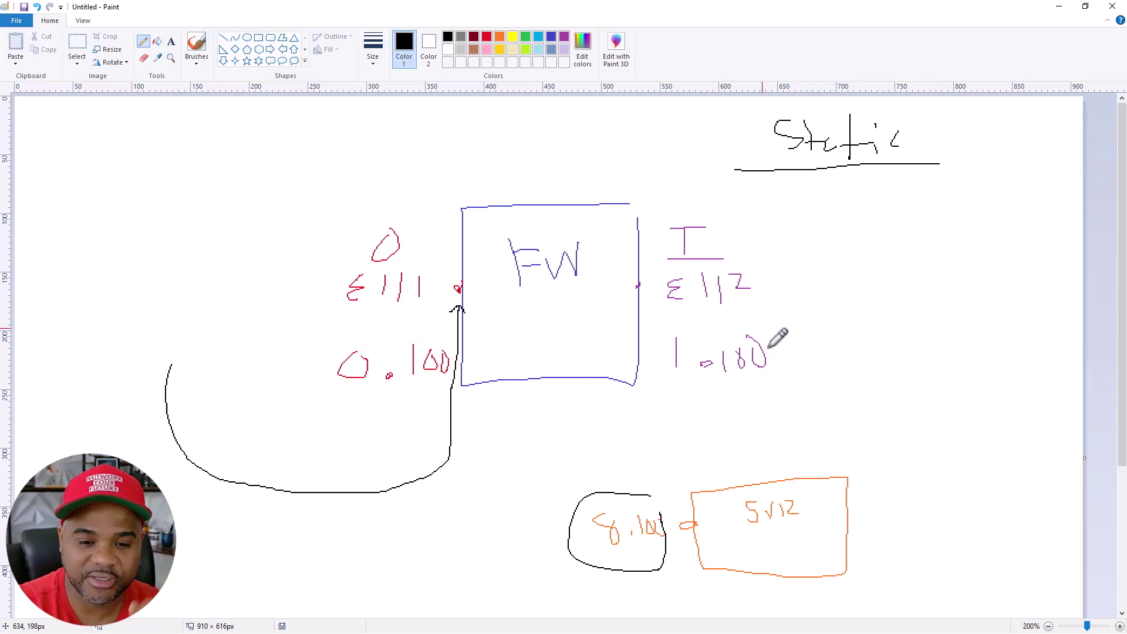
left_click(817, 188)
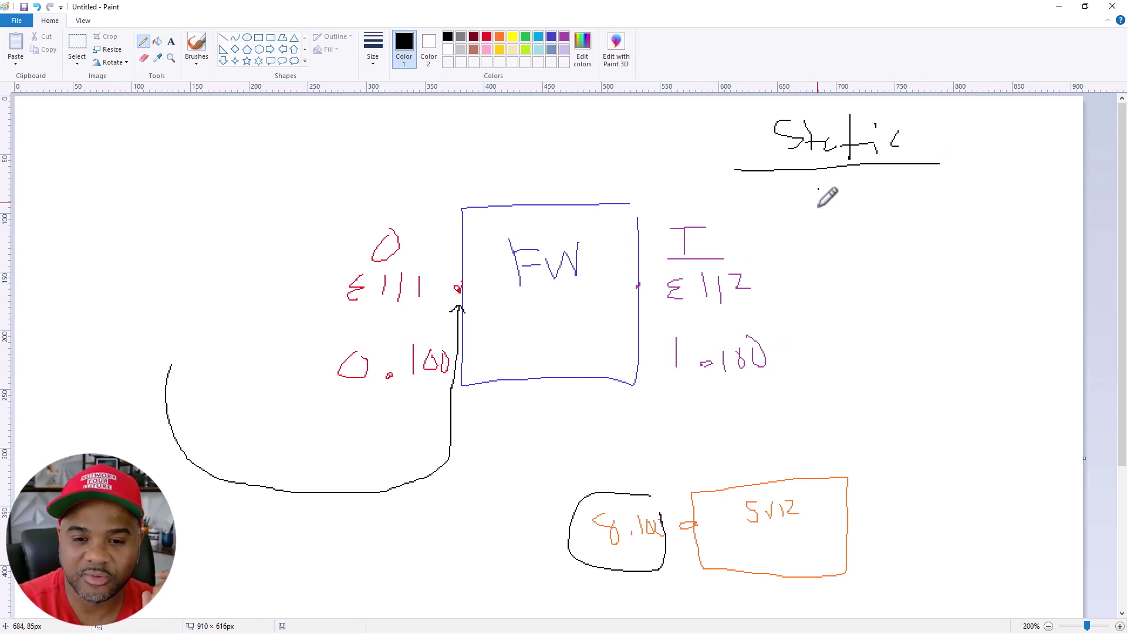
mouse_move(830, 188)
left_mouse_down()
mouse_move(869, 205)
mouse_move(874, 190)
mouse_move(935, 195)
mouse_move(928, 186)
mouse_move(952, 223)
left_mouse_up()
left_click(884, 200)
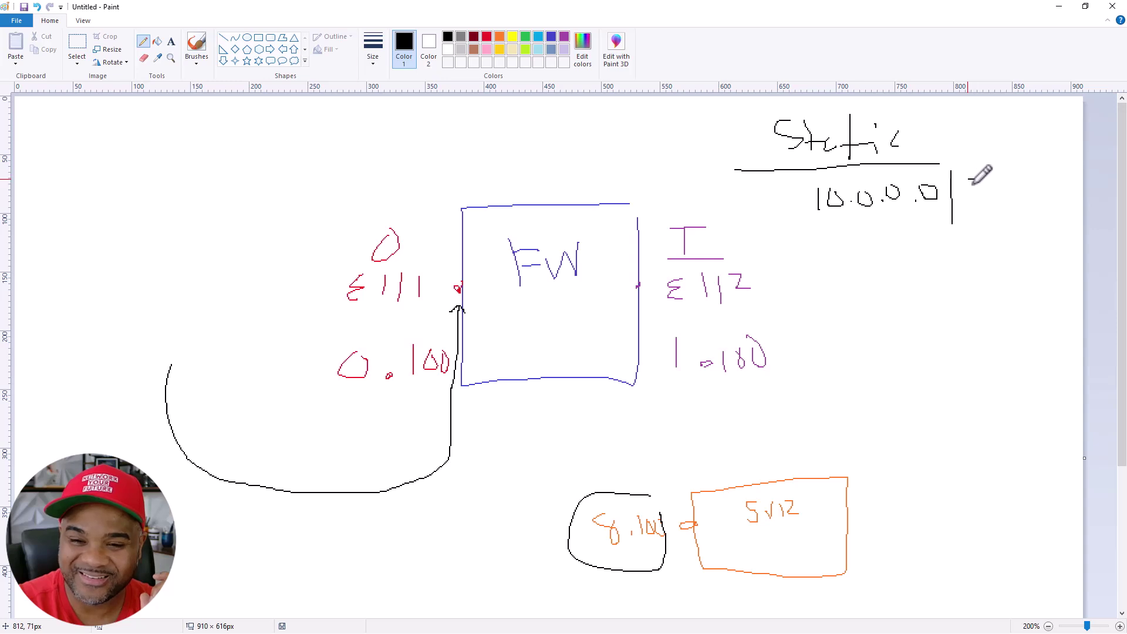
Complete the route note as 10.0.0.0/8 → E1/2 with next hop 1.1
left_click_drag(967, 179, 981, 204)
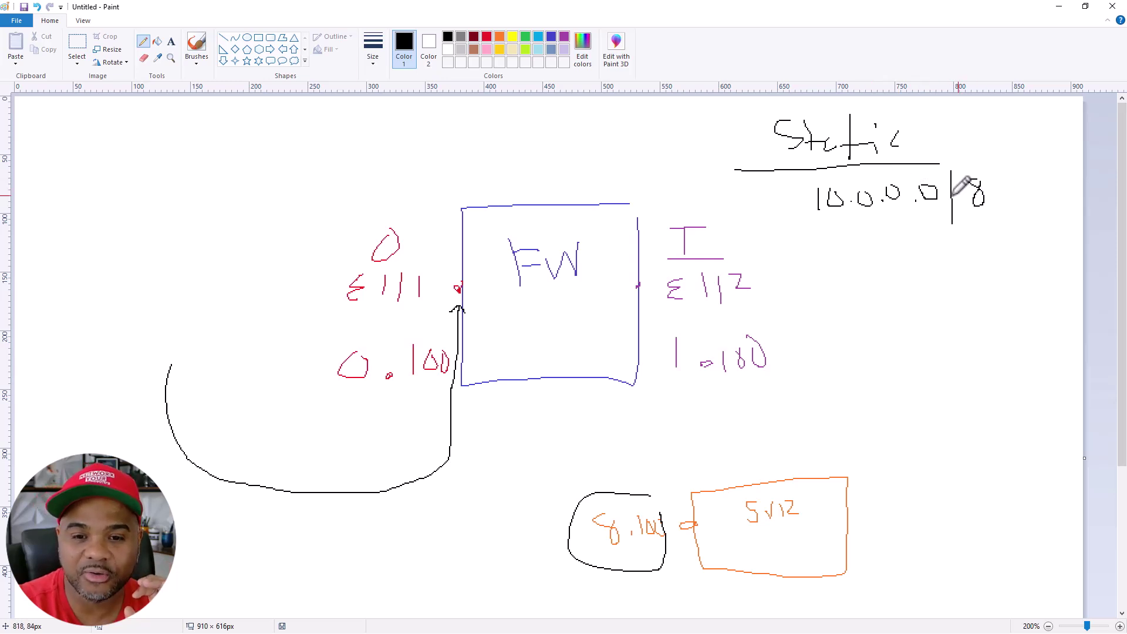
left_click_drag(878, 245, 1018, 250)
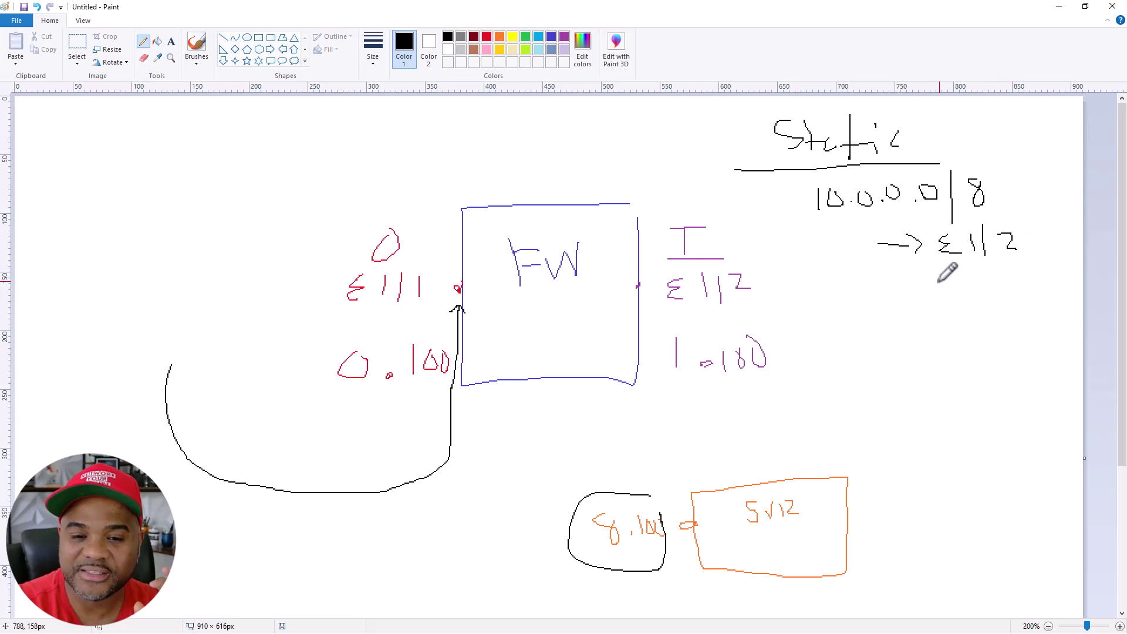
mouse_move(941, 296)
left_mouse_down()
mouse_move(942, 320)
mouse_move(976, 320)
left_mouse_up()
left_click(960, 315)
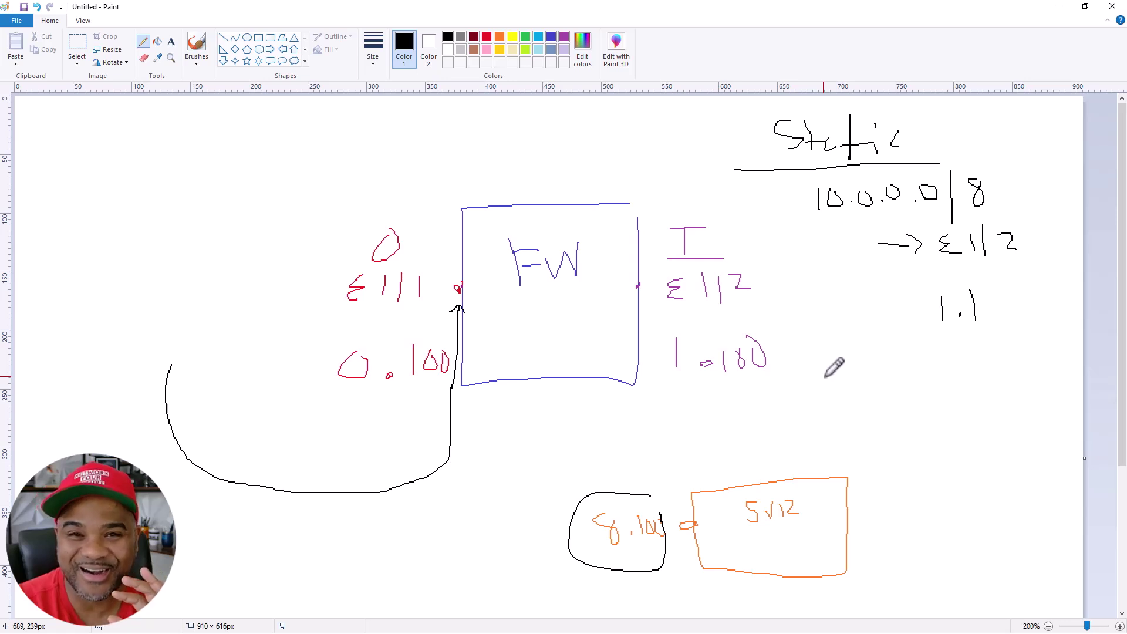
Draw a circle containing 1.1, circle the 1 of 1.100, and arrow it to the circle
left_click_drag(903, 374, 869, 448)
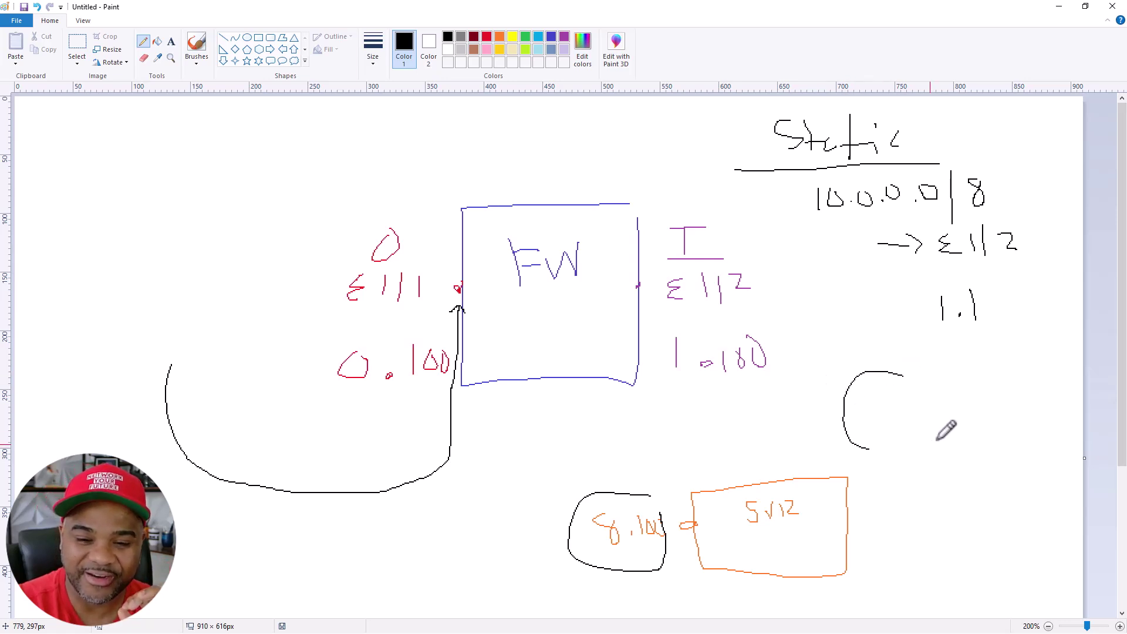
left_click_drag(937, 439, 906, 370)
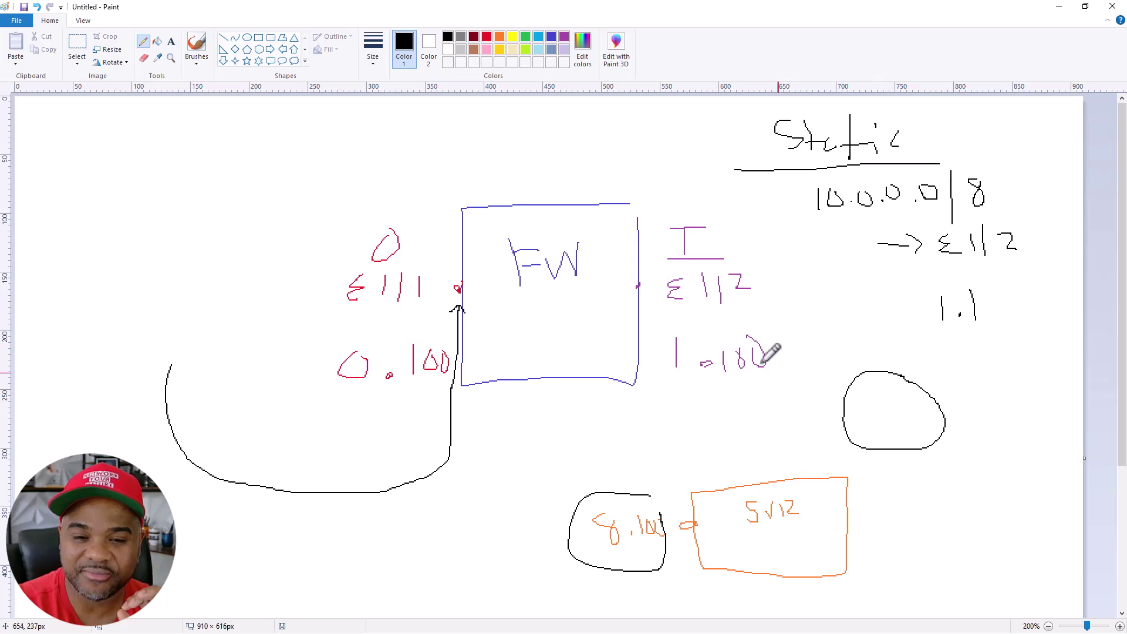
mouse_move(692, 321)
left_mouse_down()
mouse_move(697, 369)
mouse_move(704, 327)
mouse_move(706, 384)
left_mouse_up()
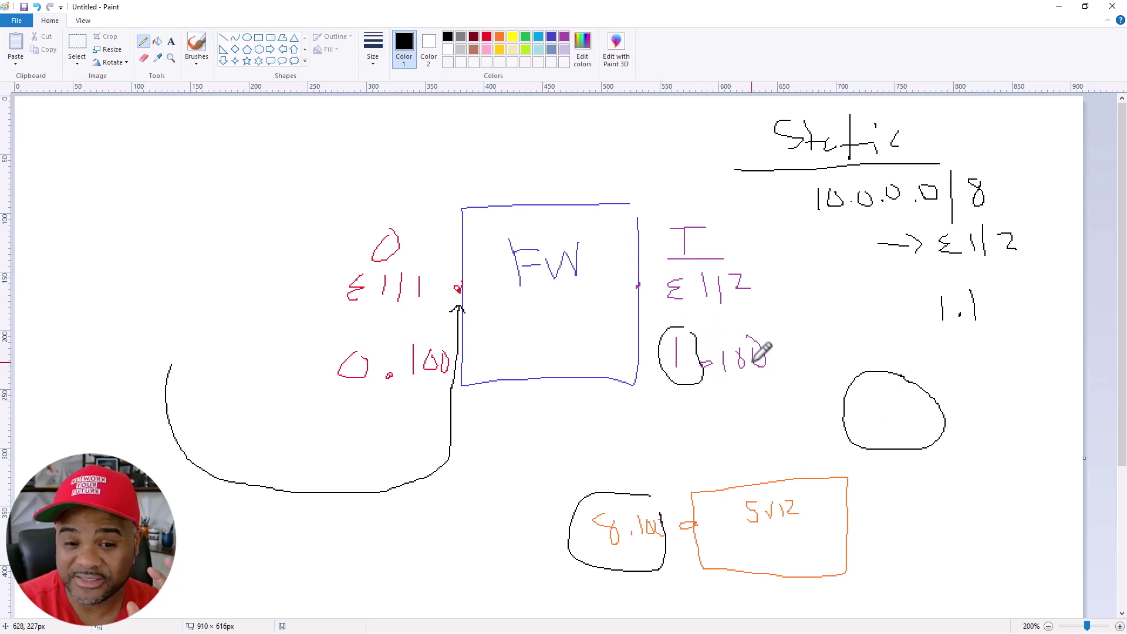
mouse_move(875, 401)
left_mouse_down()
mouse_move(877, 428)
mouse_move(907, 417)
mouse_move(909, 431)
left_mouse_up()
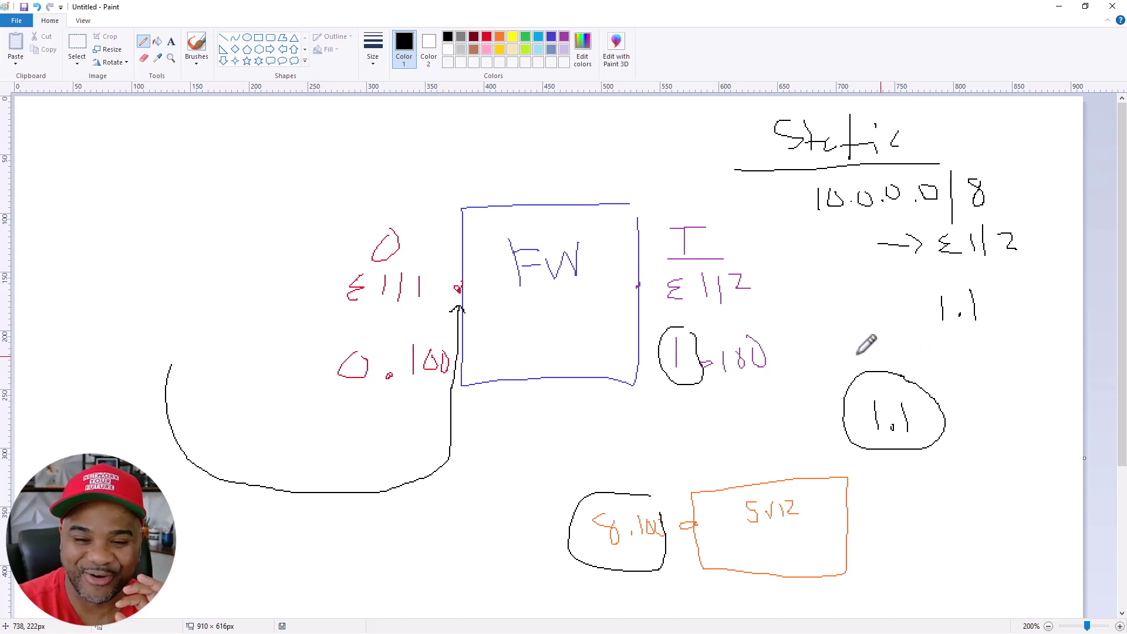
left_click_drag(803, 346, 838, 375)
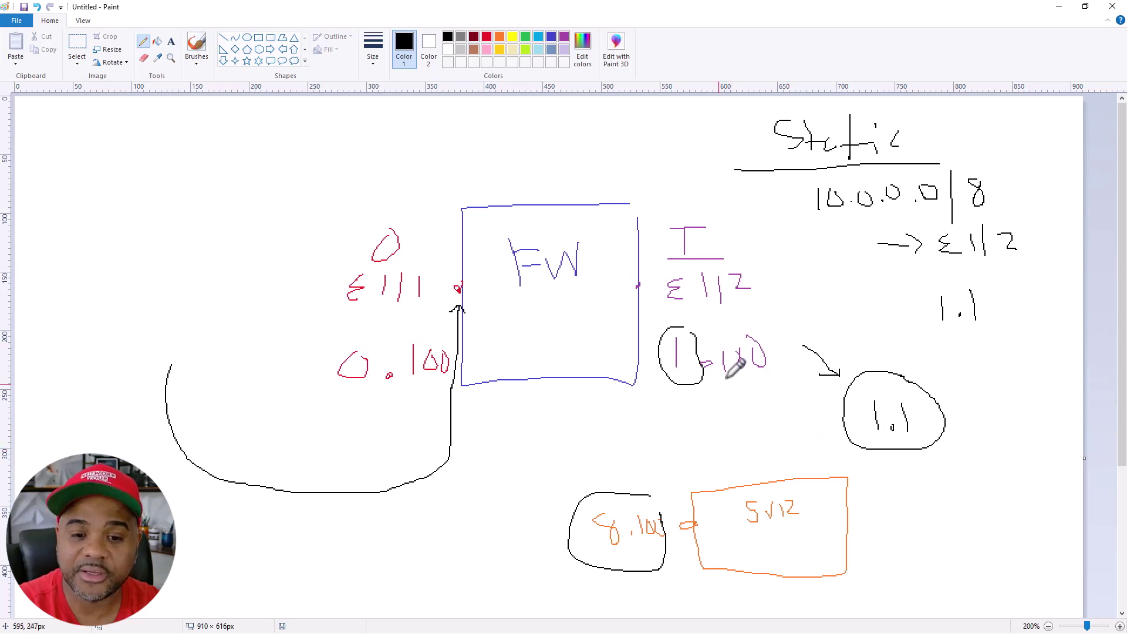
In red, draw traffic paths labelled Int and into the firewall, and circle the 0.100 address
left_click(488, 37)
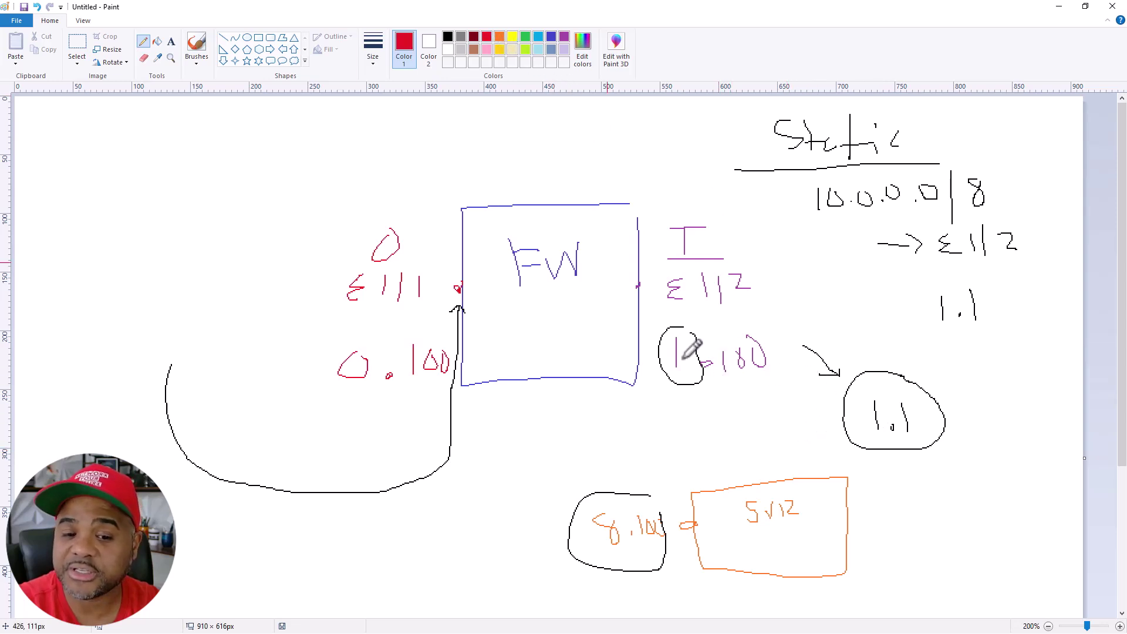
mouse_move(530, 531)
left_mouse_down()
mouse_move(114, 437)
mouse_move(97, 362)
left_mouse_up()
mouse_move(72, 286)
left_mouse_down()
mouse_move(71, 314)
mouse_move(101, 317)
left_mouse_up()
left_click_drag(94, 306, 109, 304)
left_click(829, 463)
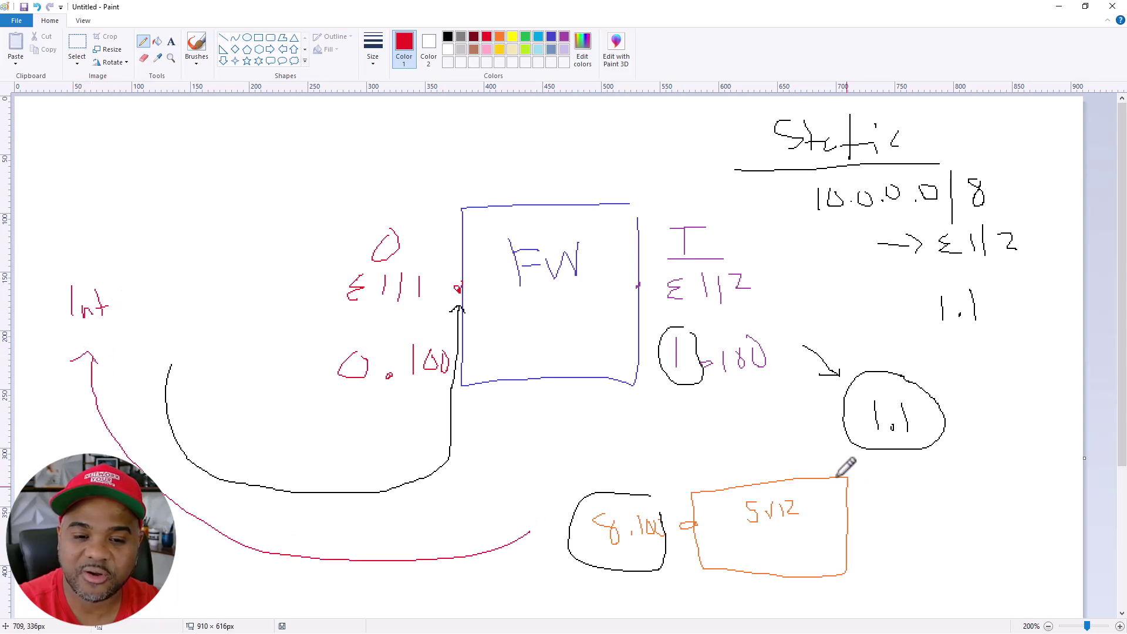
mouse_move(789, 363)
left_mouse_down()
mouse_move(594, 295)
mouse_move(513, 295)
left_mouse_up()
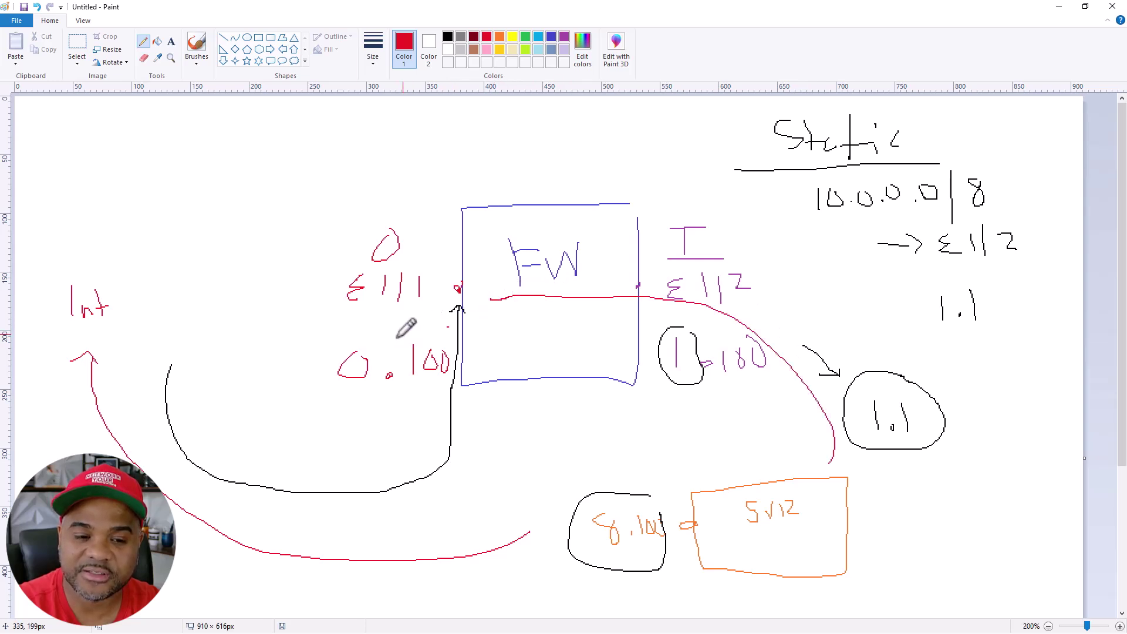
left_click_drag(479, 350, 457, 332)
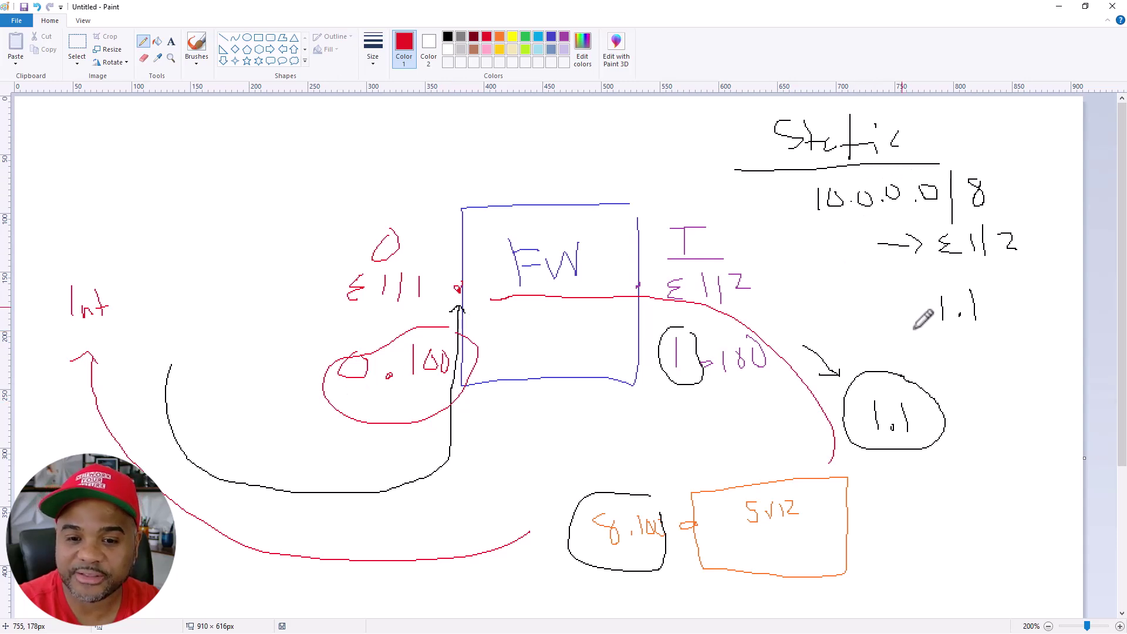
Write the default route 0.0.0.0/0 → E1/1 via 0.1, box the 1.1 hop, and minimize Paint
mouse_move(933, 349)
left_mouse_down()
mouse_move(1015, 351)
mouse_move(1025, 383)
mouse_move(1038, 354)
left_mouse_up()
left_click(975, 359)
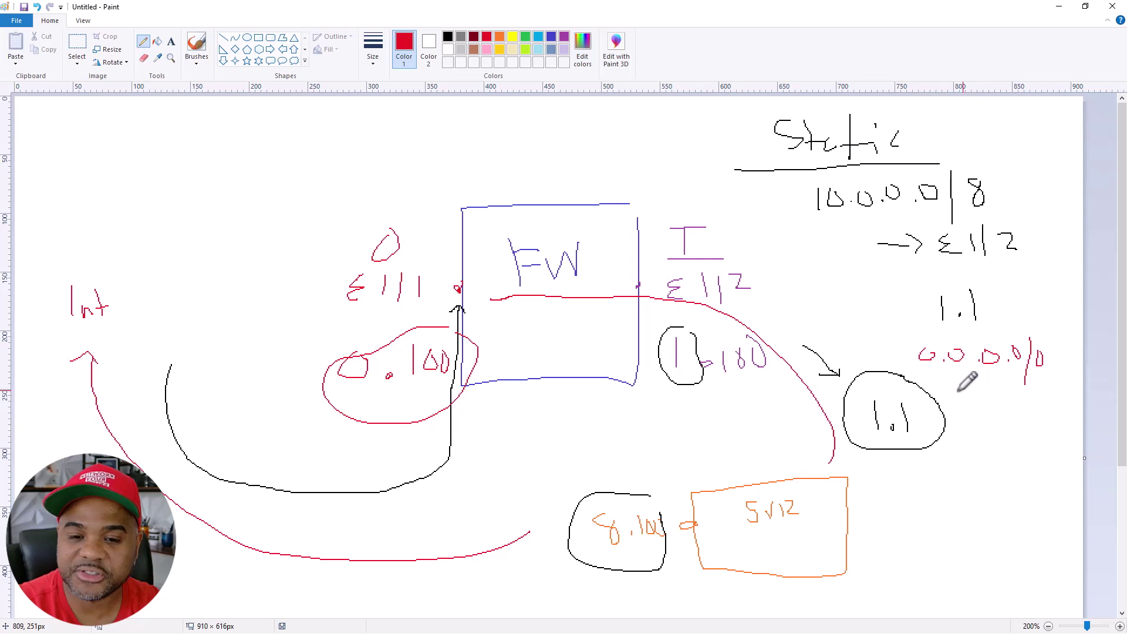
left_click_drag(956, 391, 1057, 398)
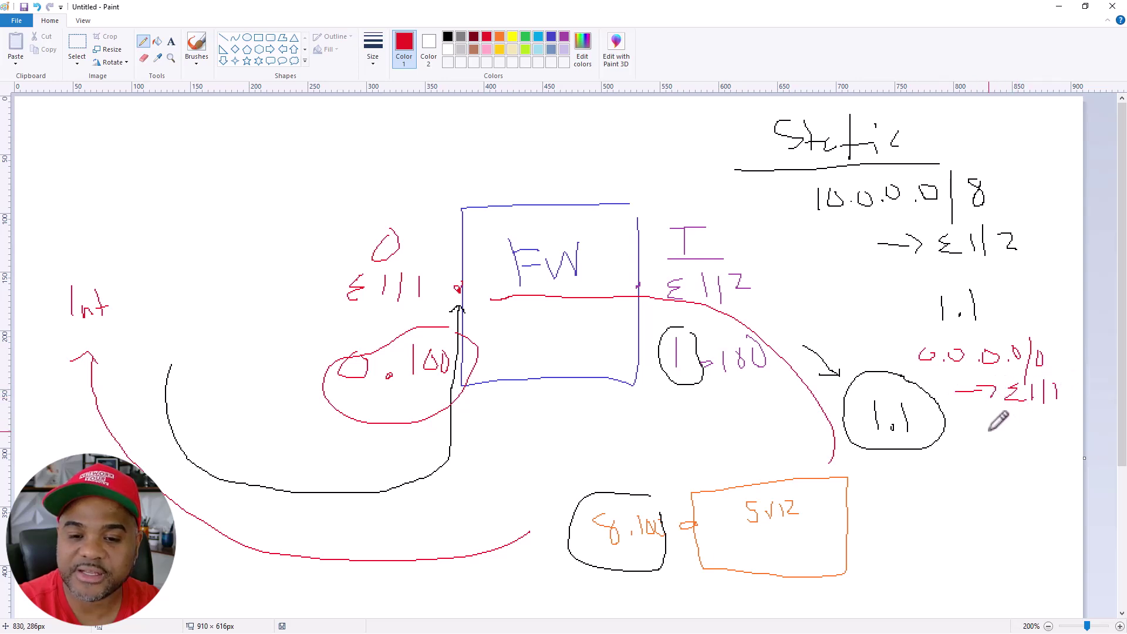
left_click_drag(998, 422, 1039, 447)
left_click(1027, 435)
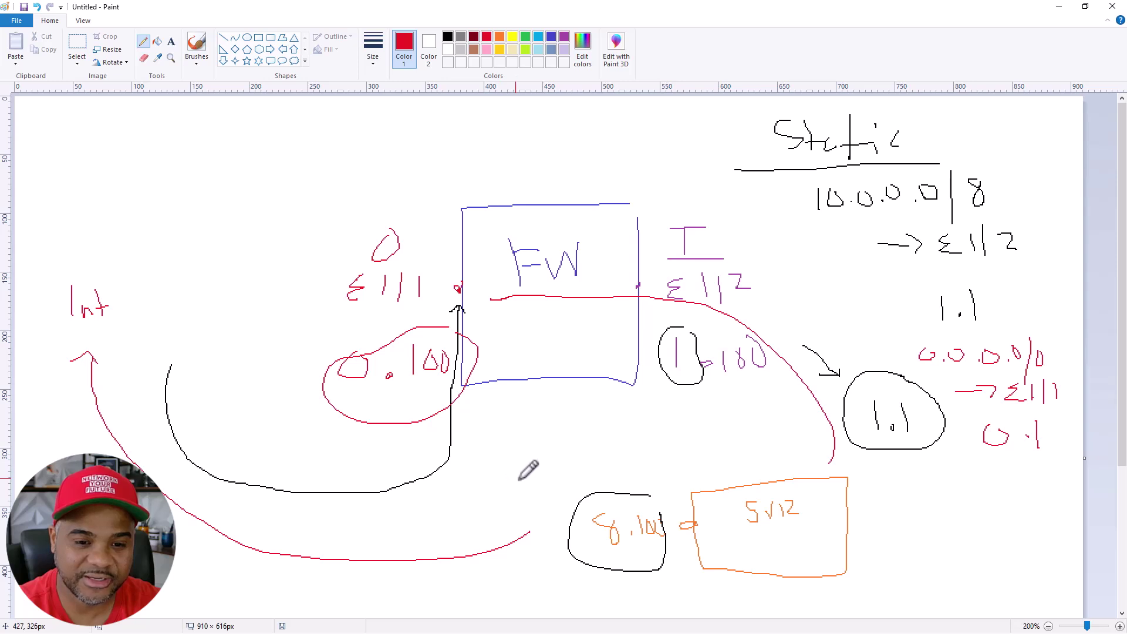
mouse_move(932, 359)
left_mouse_down()
mouse_move(825, 364)
mouse_move(829, 475)
mouse_move(942, 430)
mouse_move(943, 382)
left_mouse_up()
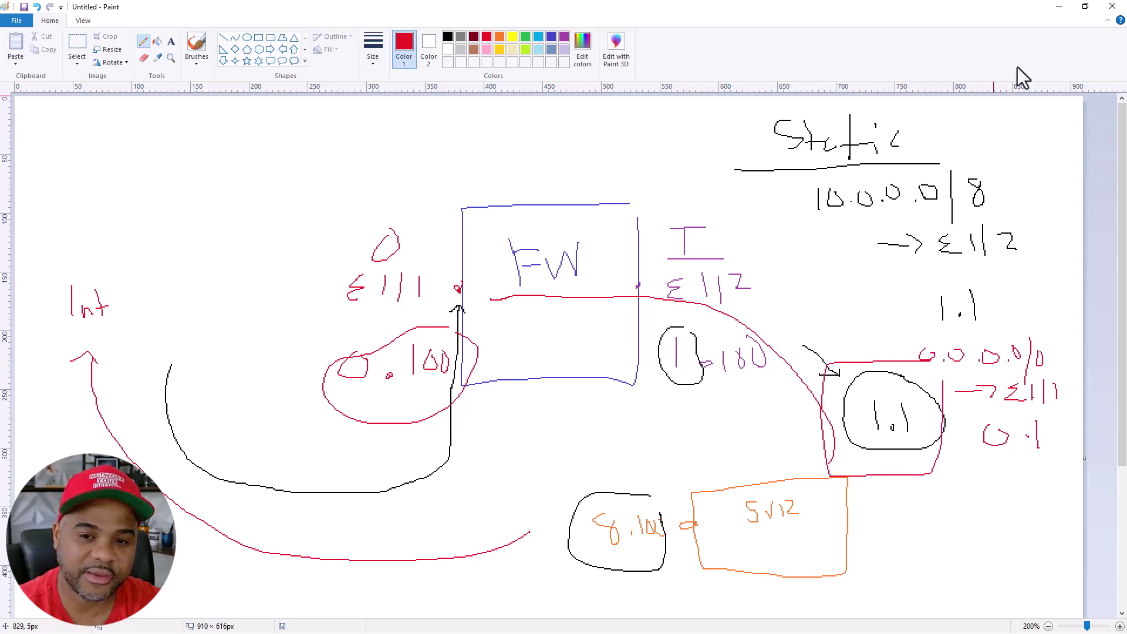
left_click(1060, 8)
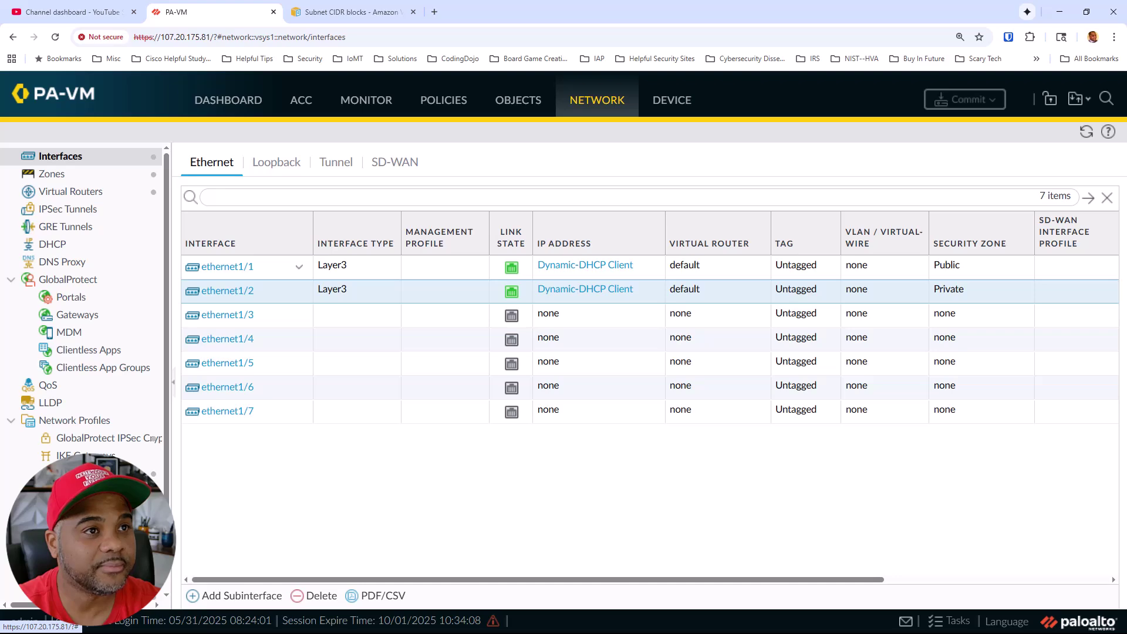
Dock the AWS console tab, open the VPC favorite in a new tab, and switch to its dashboard
left_click_drag(529, 372, 570, 20)
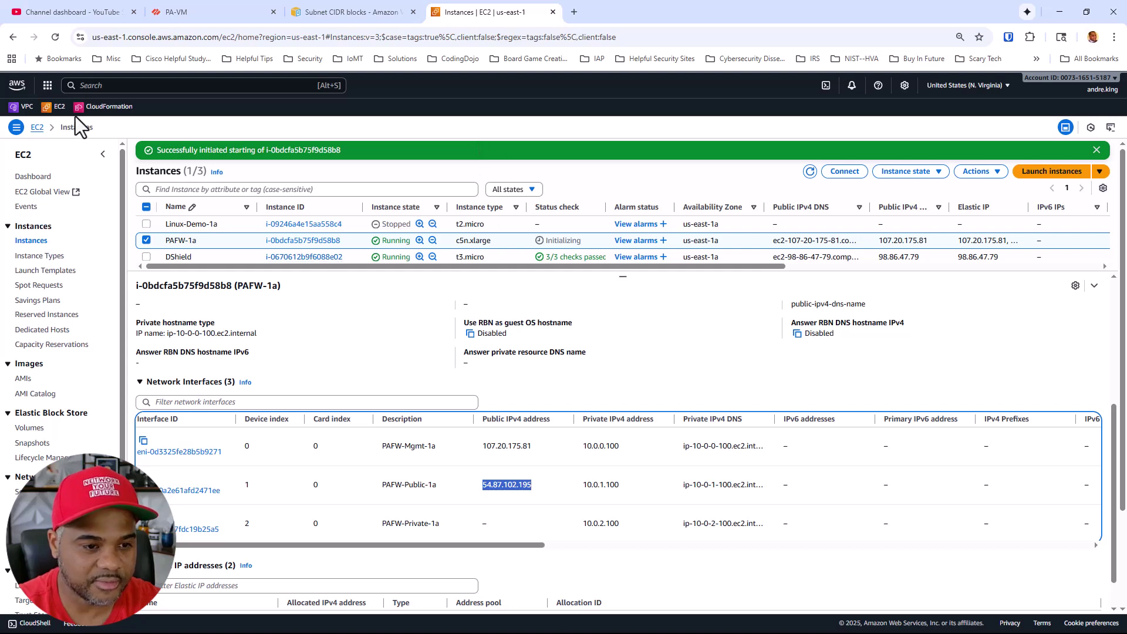
right_click(46, 109)
key("Escape")
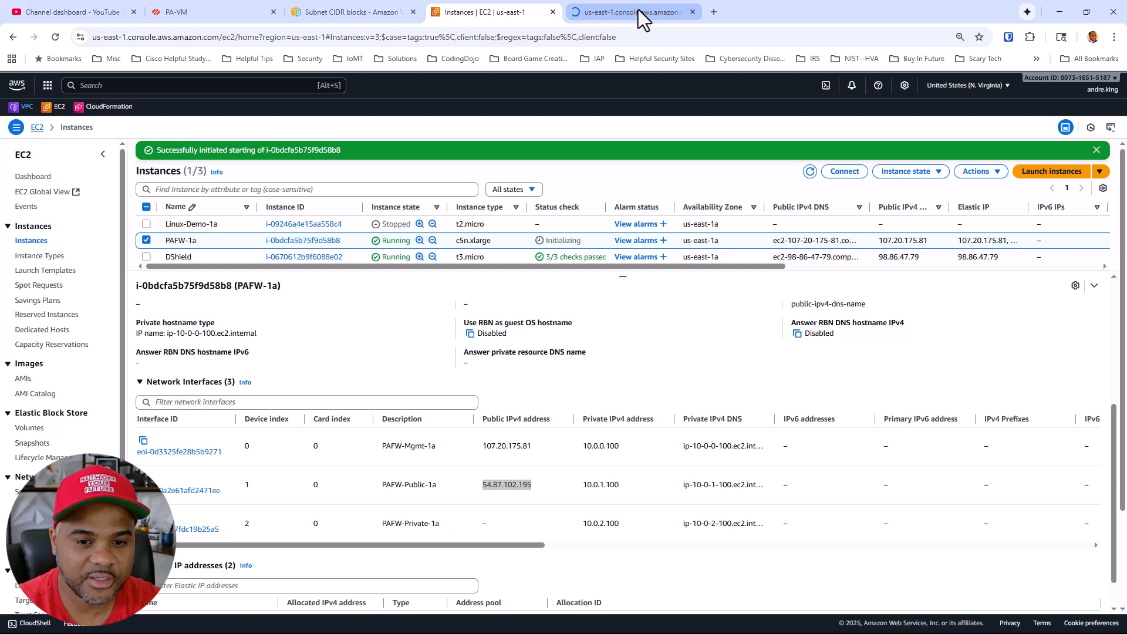
left_click(639, 9)
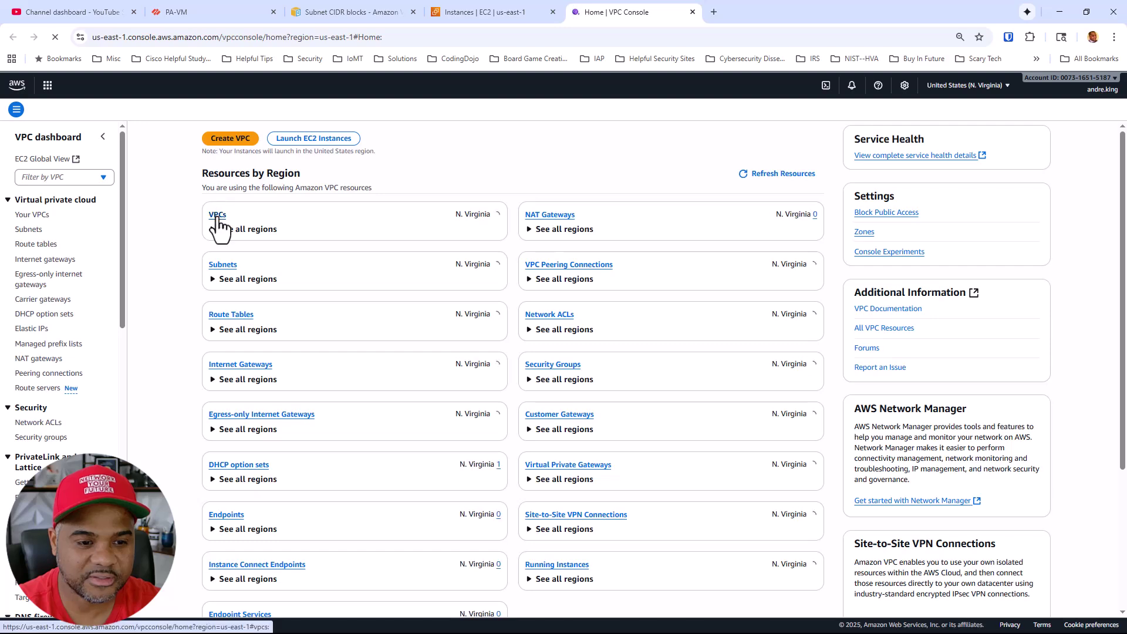
List subnets sorted by IPv4 CIDR (10.0.0.0/24 to 10.0.3.0/24) and start creating a new subnet
left_click(217, 215)
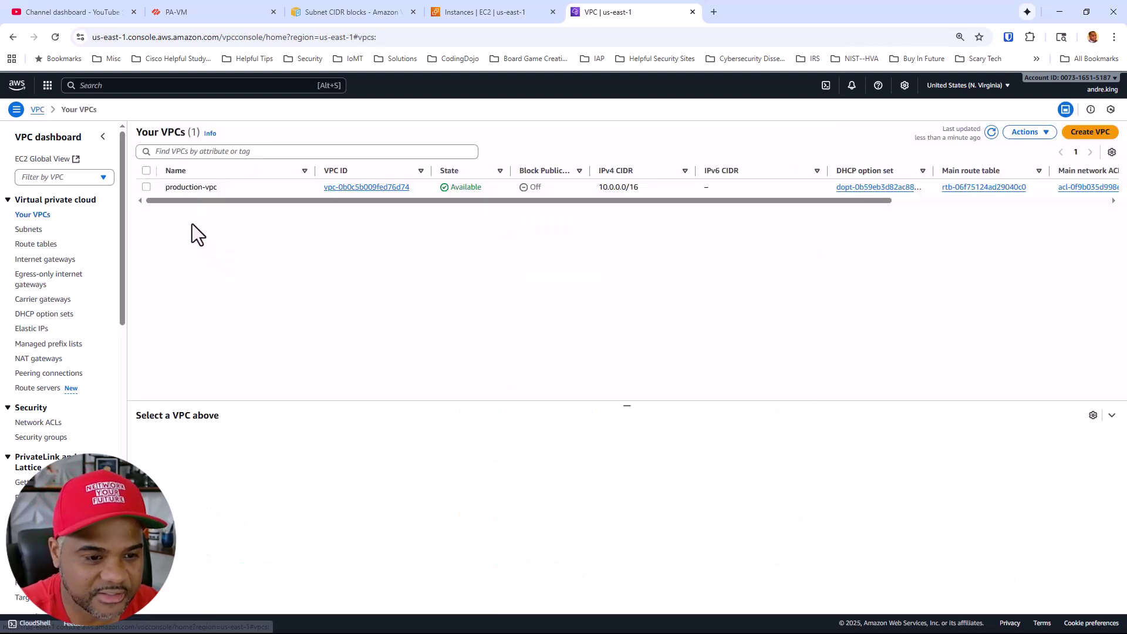
key("ctrl+plus")
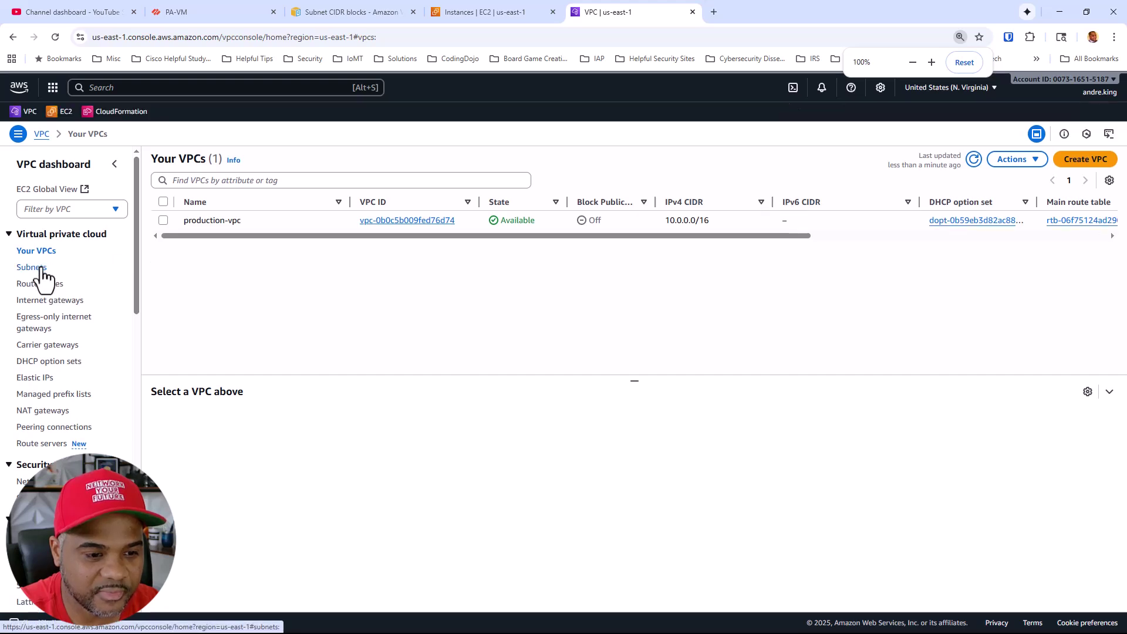
left_click(39, 268)
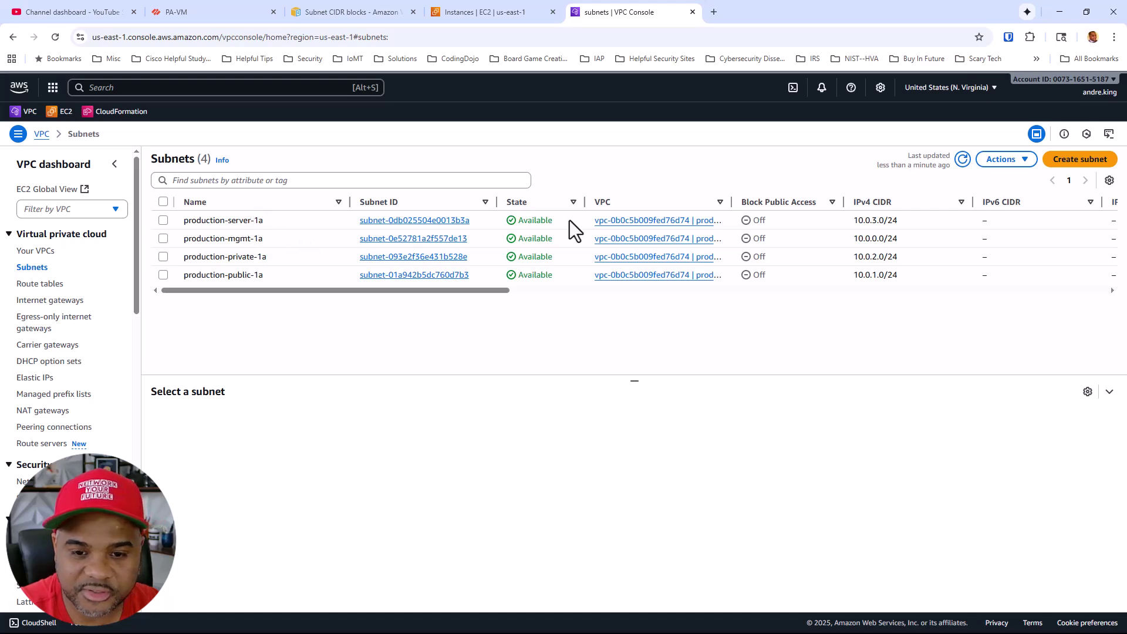
left_click(882, 206)
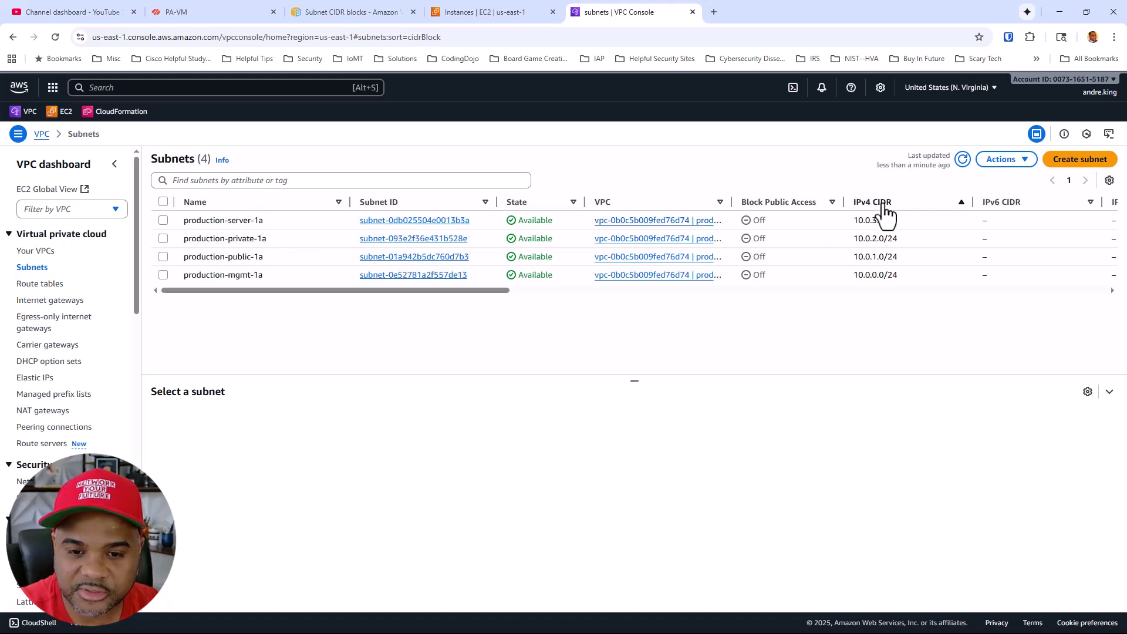
left_click(883, 206)
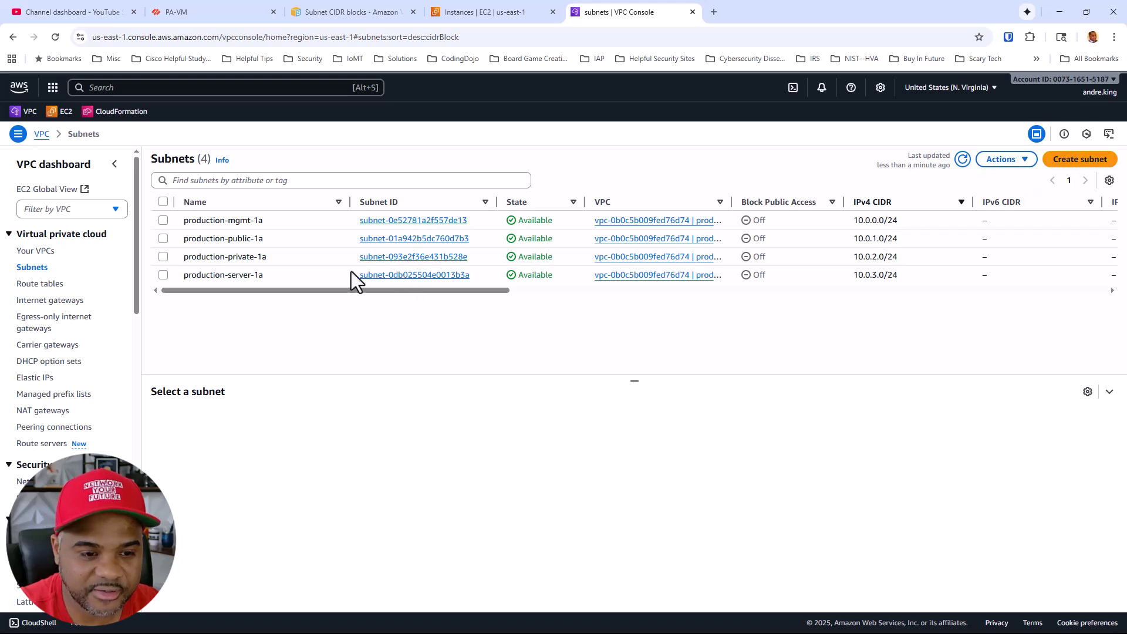
left_click(273, 257)
key("ctrl+c")
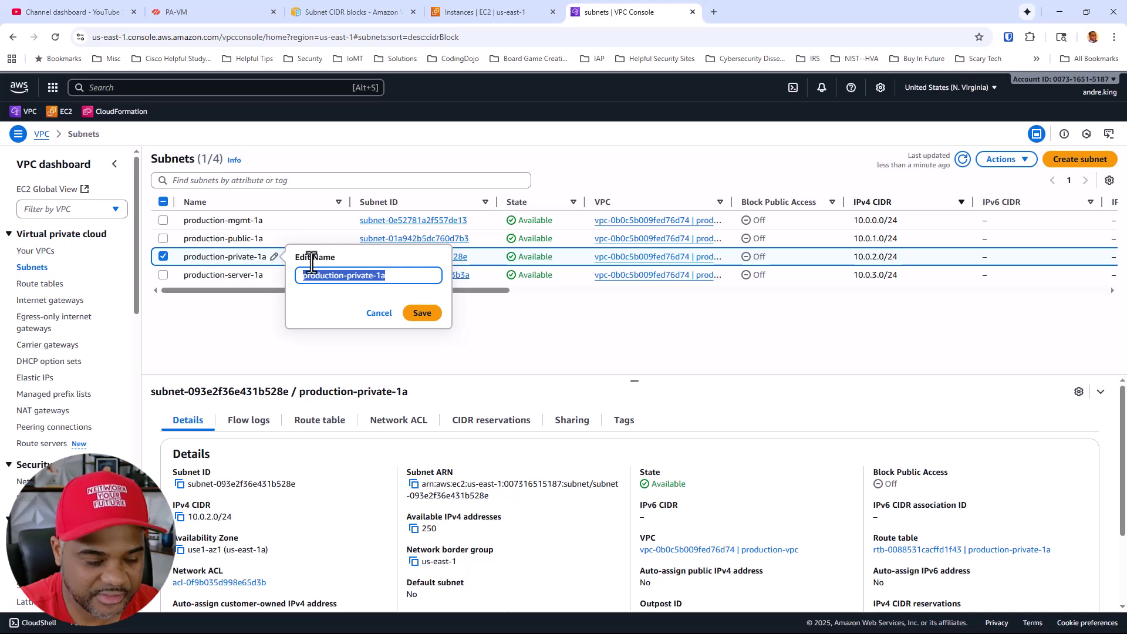
left_click(1068, 163)
Start a subnet in production-vpc named production-test-1a in availability zone us-east-1a
left_click(300, 235)
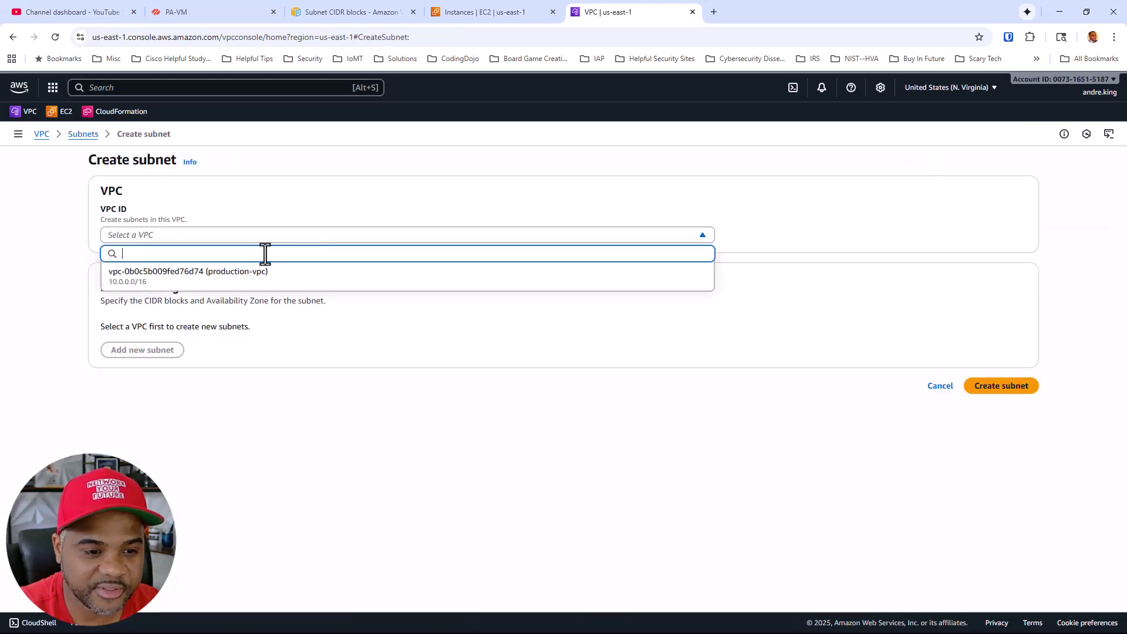
left_click(255, 273)
scroll(188, 370, "down", 2)
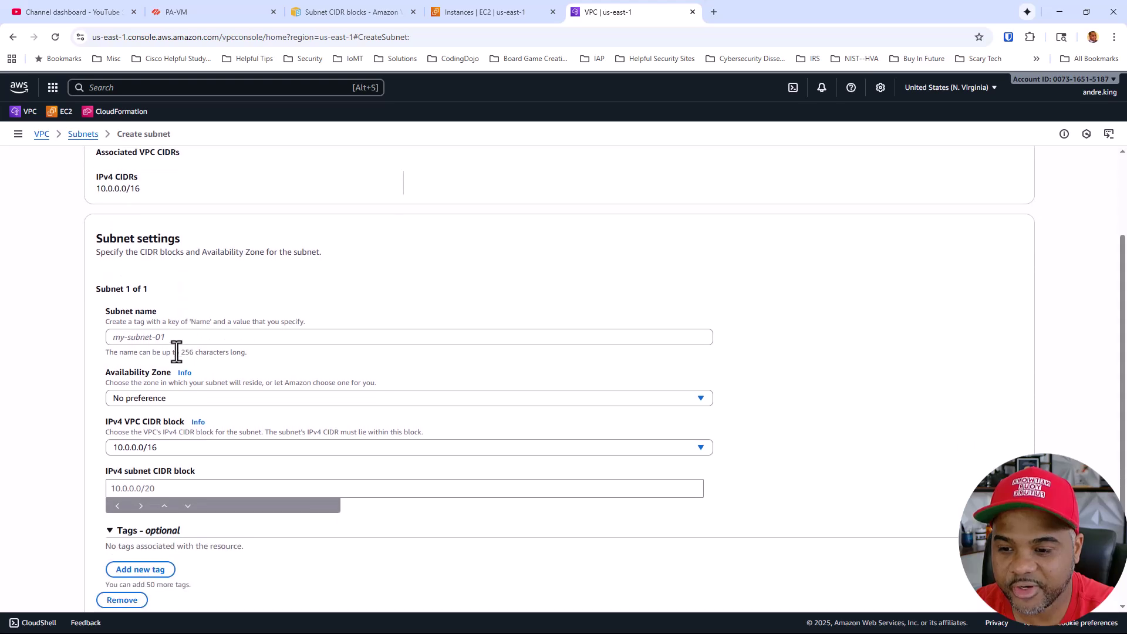
left_click(172, 339)
key("ctrl+v")
double_click(172, 339)
type("test")
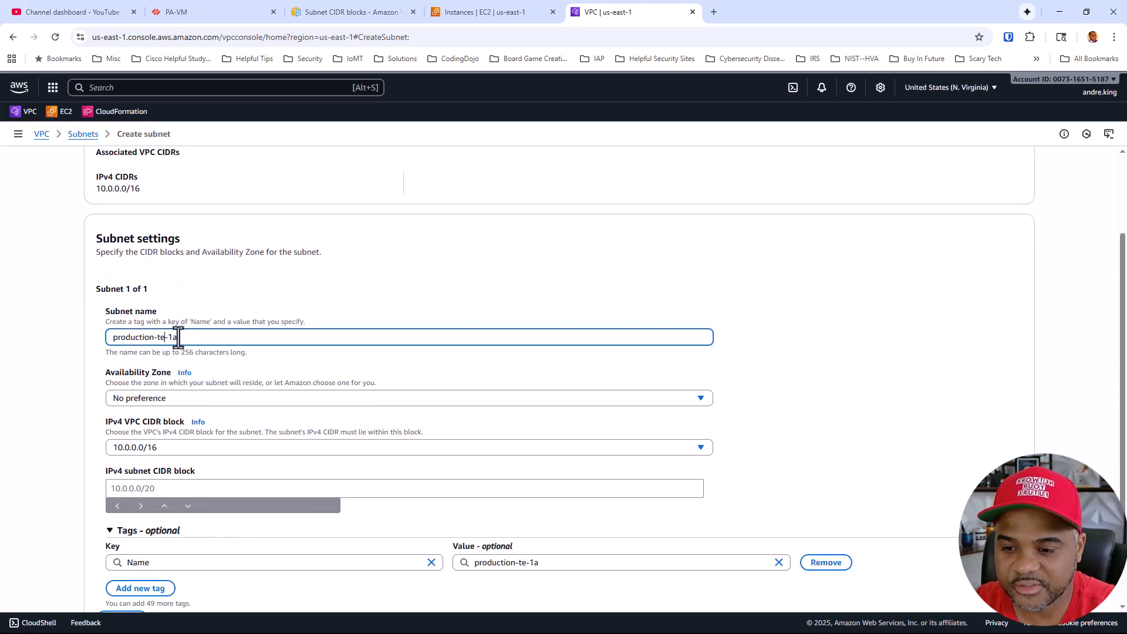
left_click(189, 401)
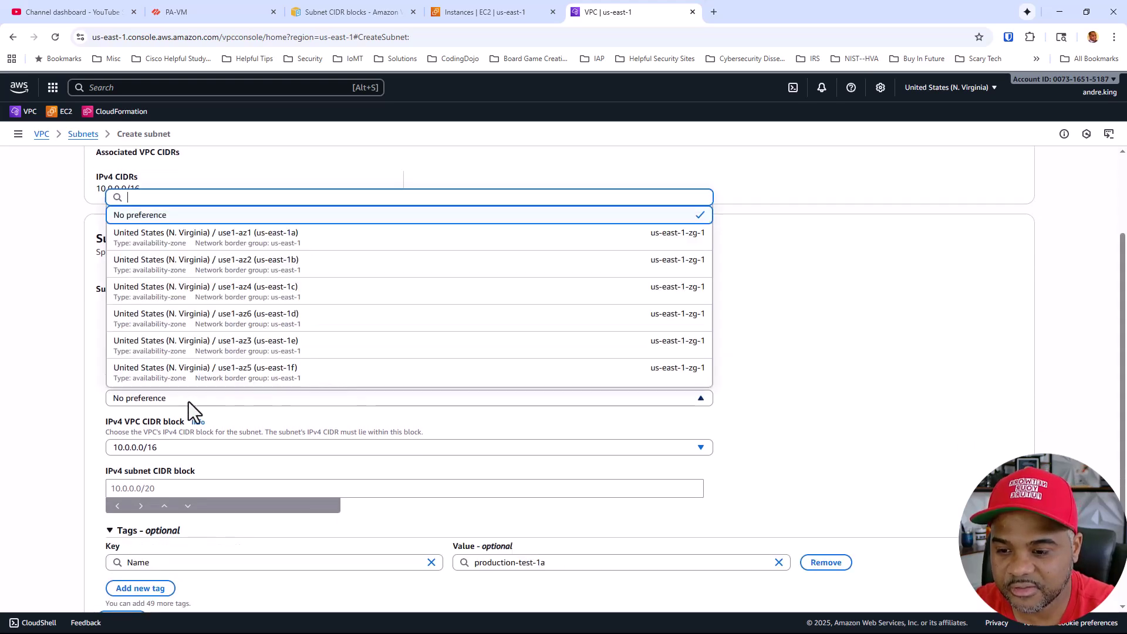
left_click(192, 244)
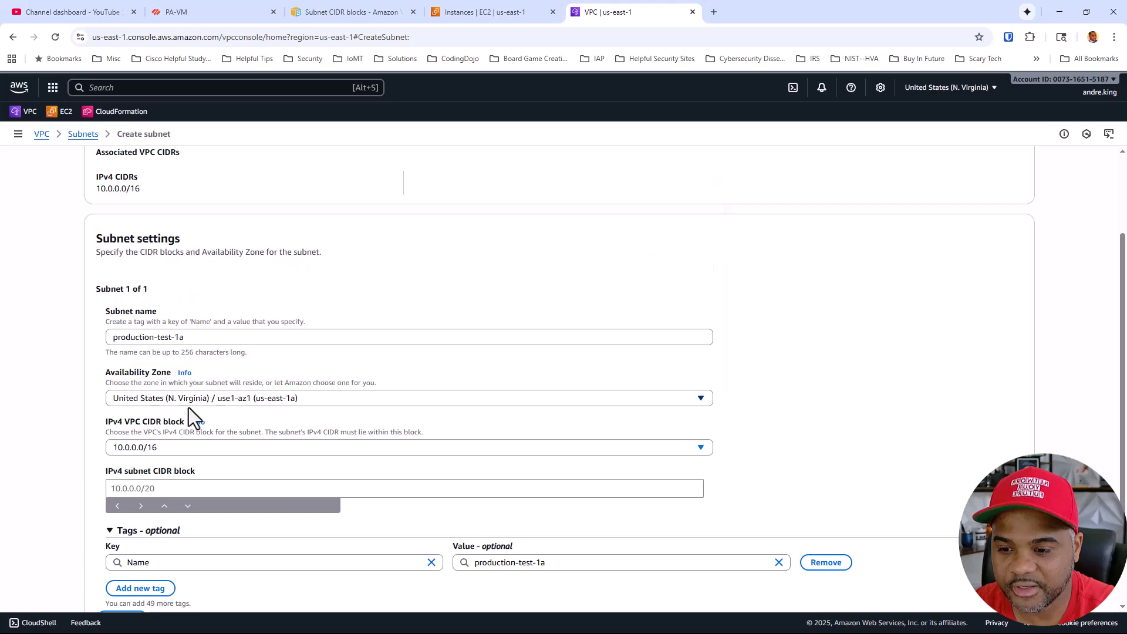
Create the subnet with CIDR 10.0.4.0/24, correcting the conflicting 10.0.3.0/24
left_click(136, 448)
left_click(144, 488)
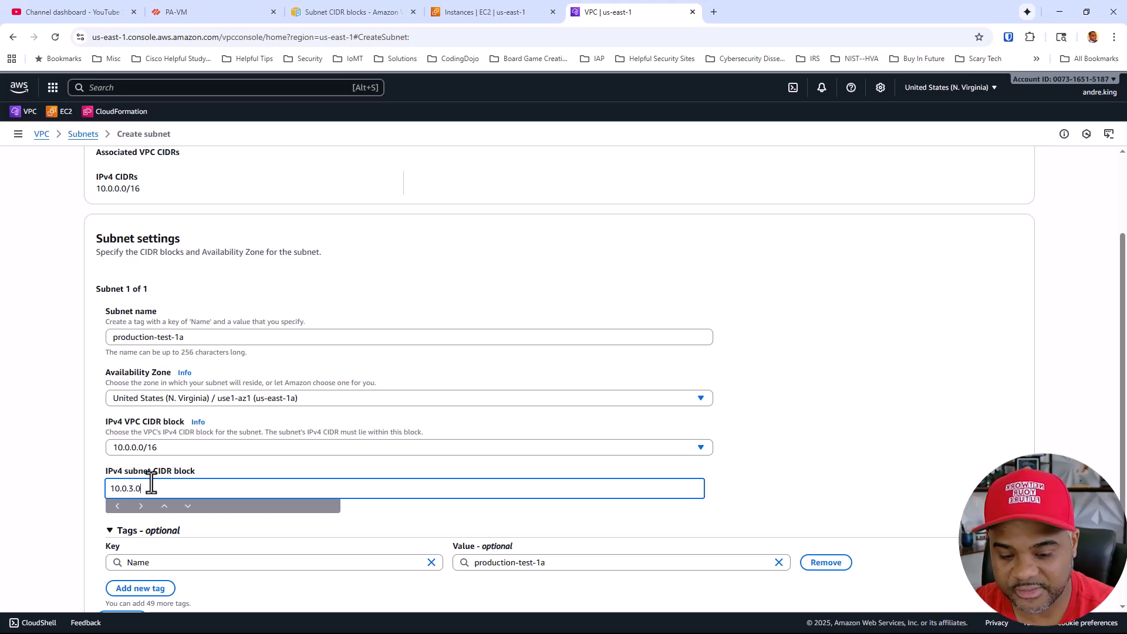
type("4")
scroll(376, 470, "down", 2)
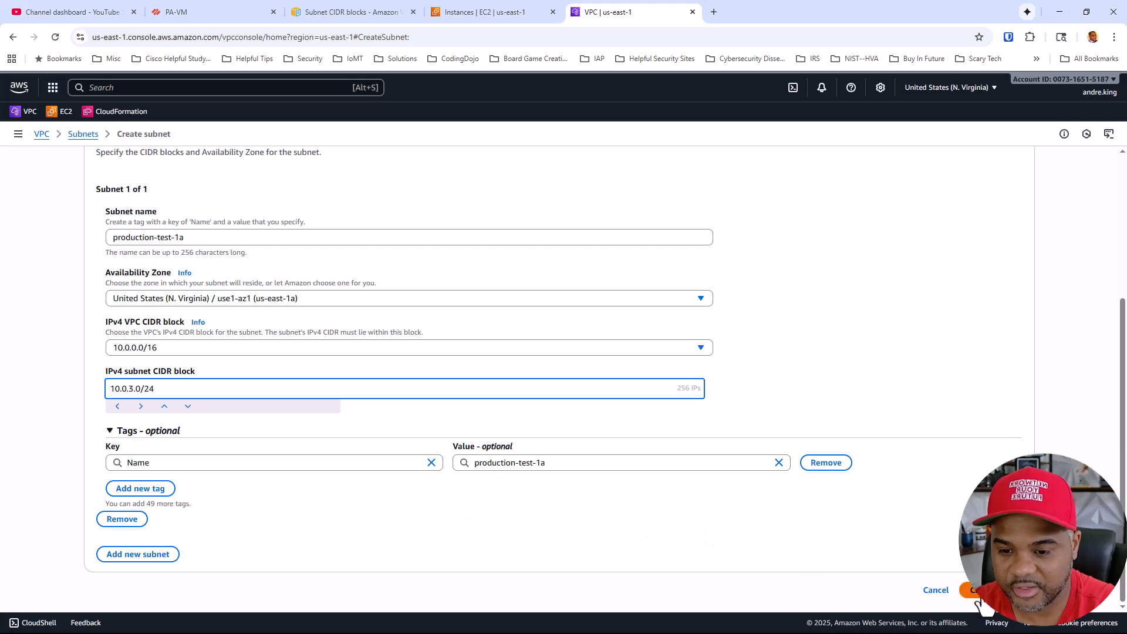
left_click(975, 592)
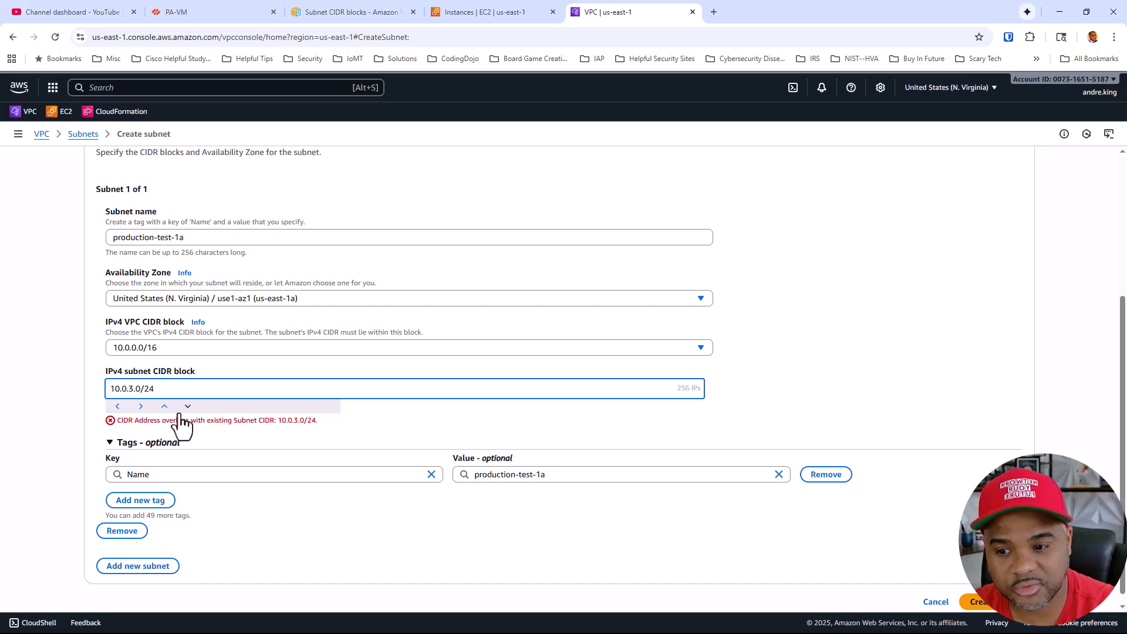
left_click(134, 389)
key("BackSpace")
type("4")
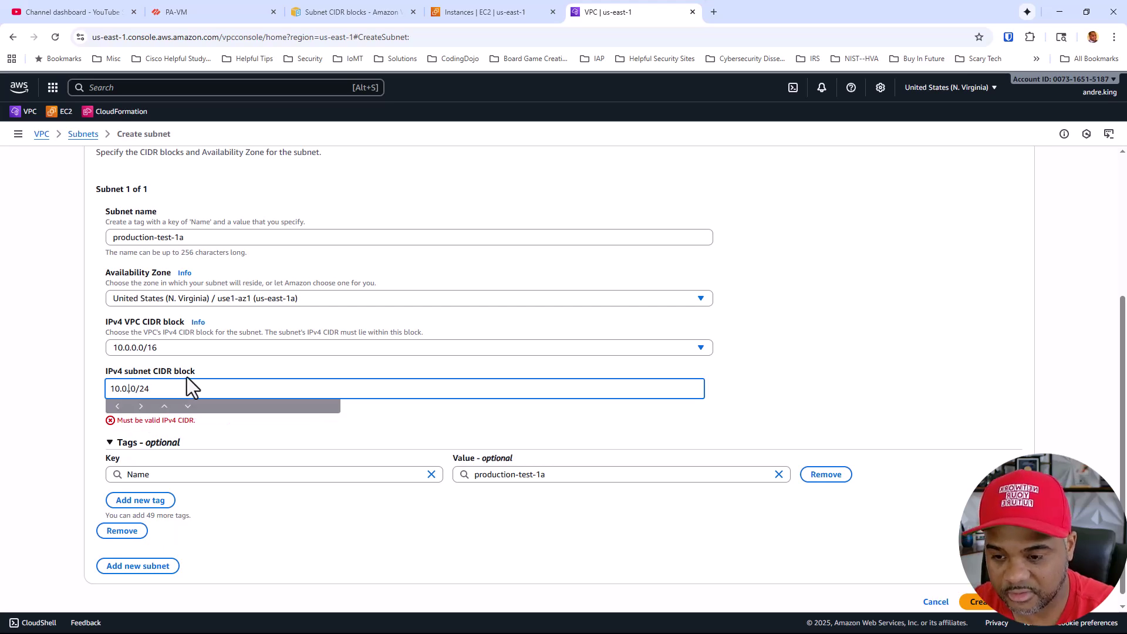
left_click(974, 590)
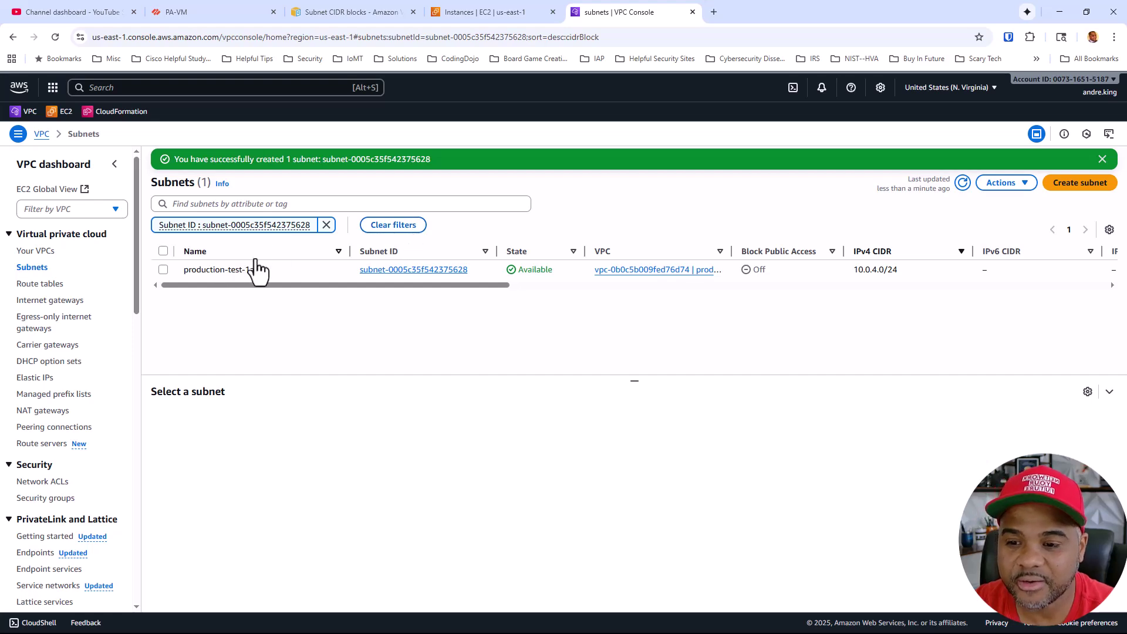
left_click(515, 13)
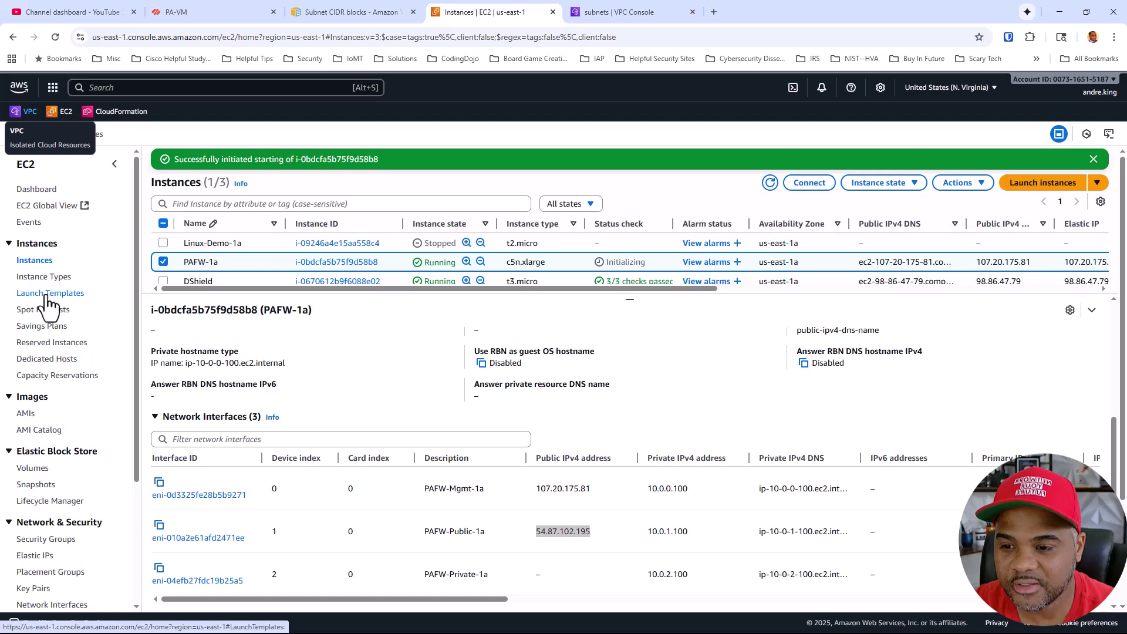
Copy the PAFW-Public-1a name from the Network Interfaces list
scroll(45, 434, "down", 2)
left_click(52, 487)
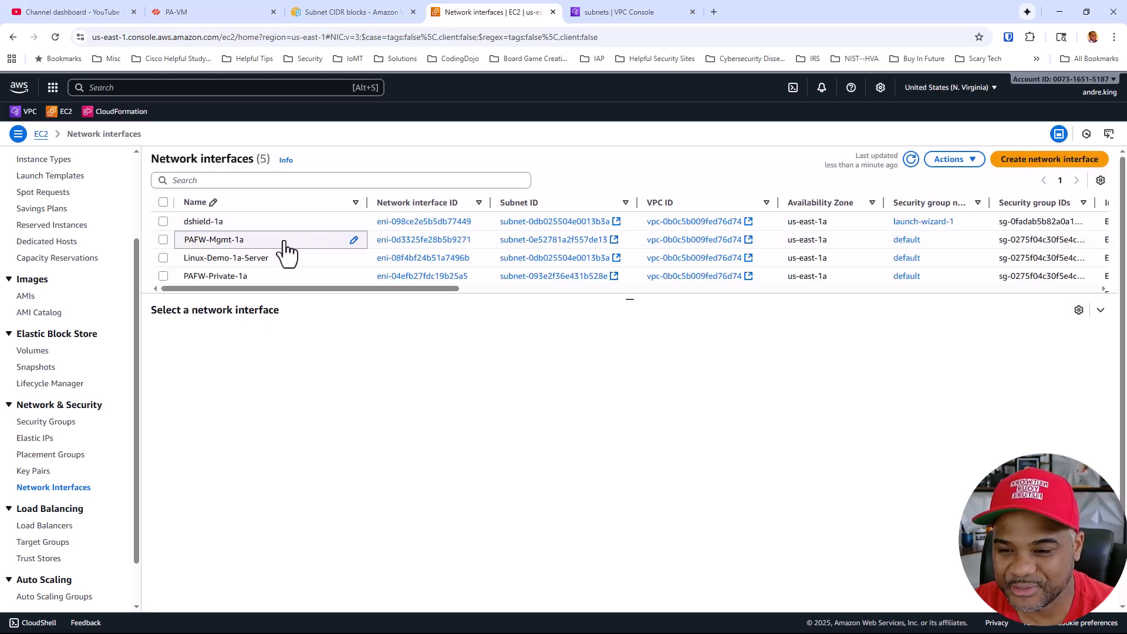
scroll(281, 258, "down", 1)
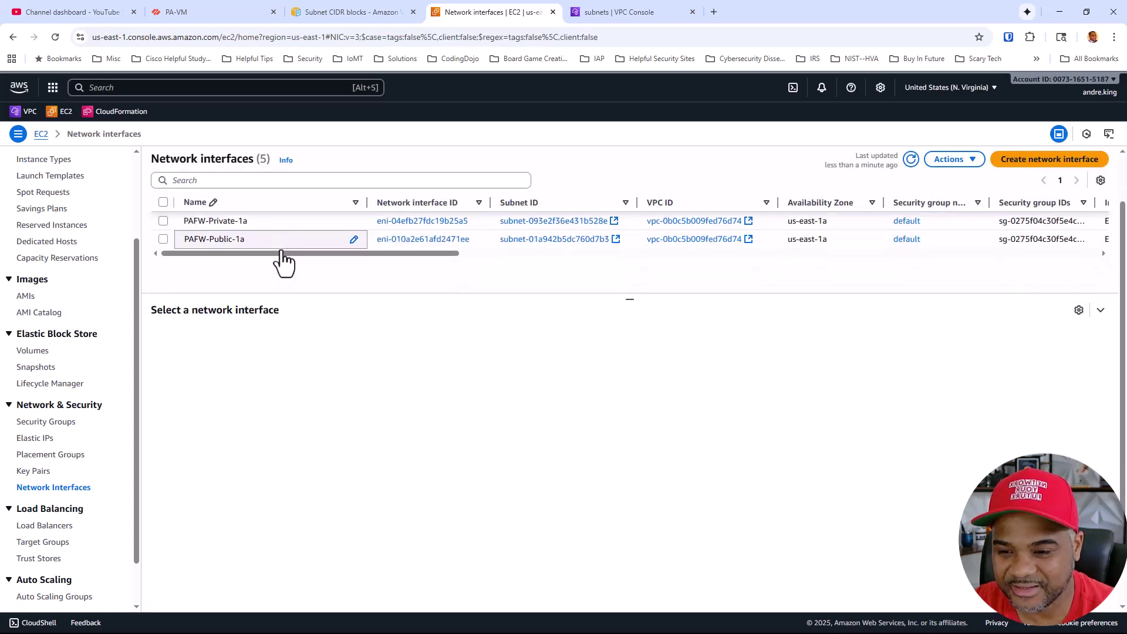
left_click(354, 240)
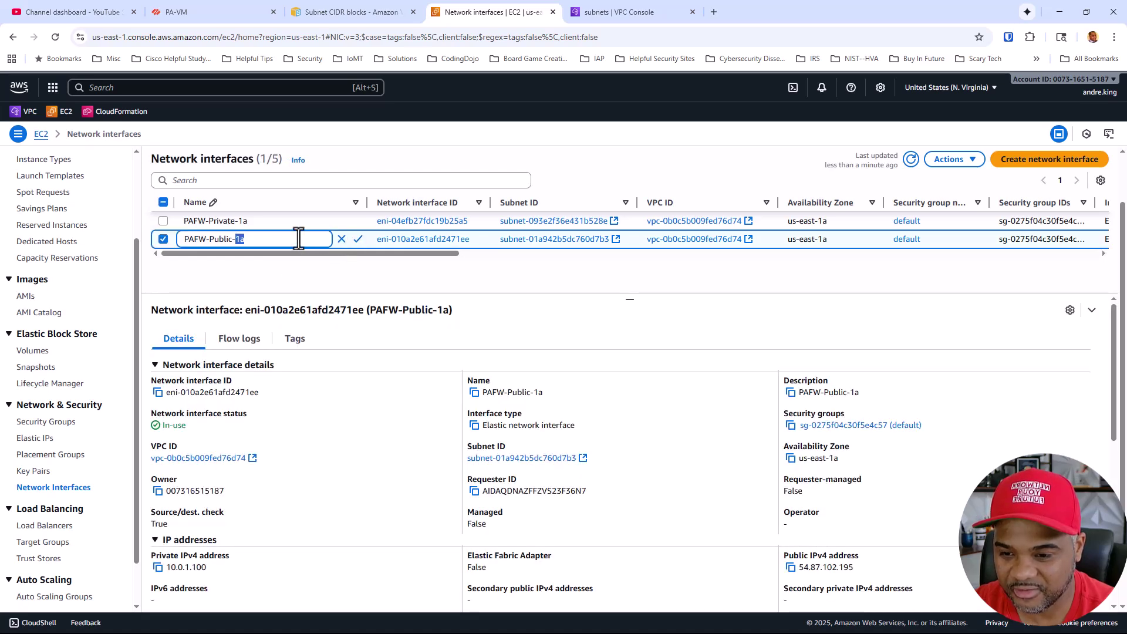
triple_click(299, 239)
key("ctrl+c")
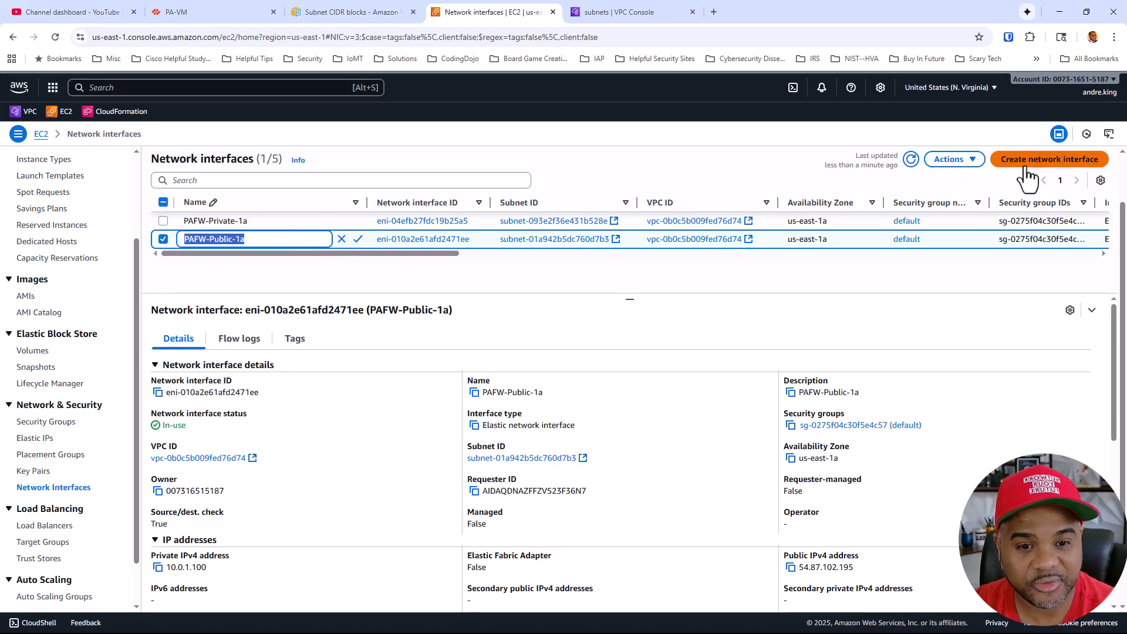
Begin a new network interface described PAFW-Test-1a in the production-test-1a subnet
left_click(1020, 160)
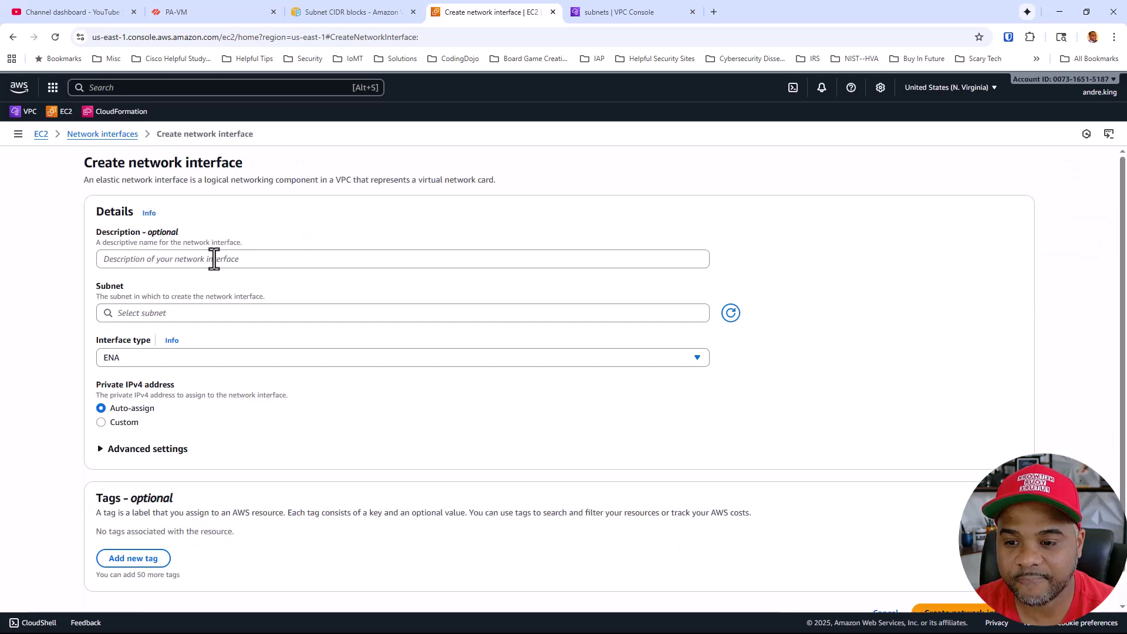
left_click(215, 259)
key("ctrl+v")
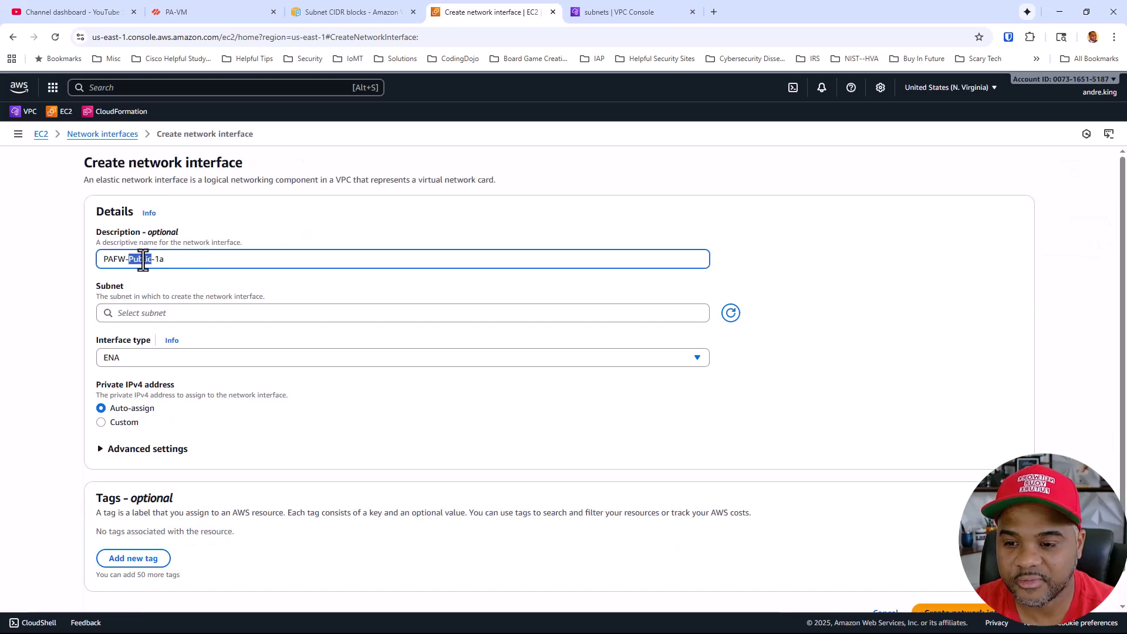
type("Test")
left_click(442, 313)
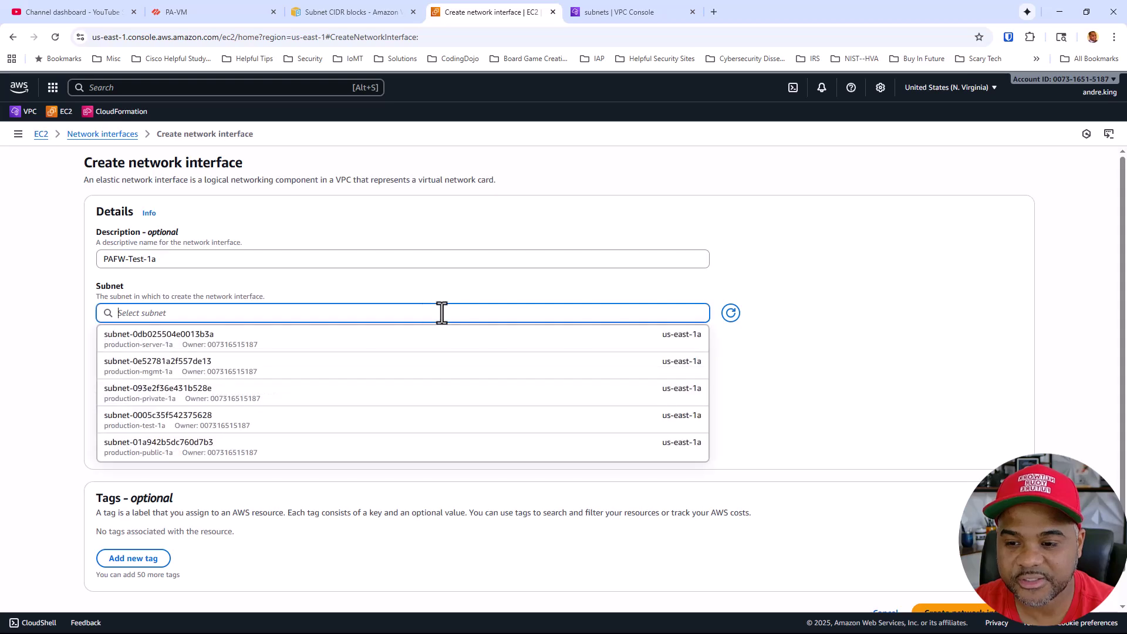
type("tes")
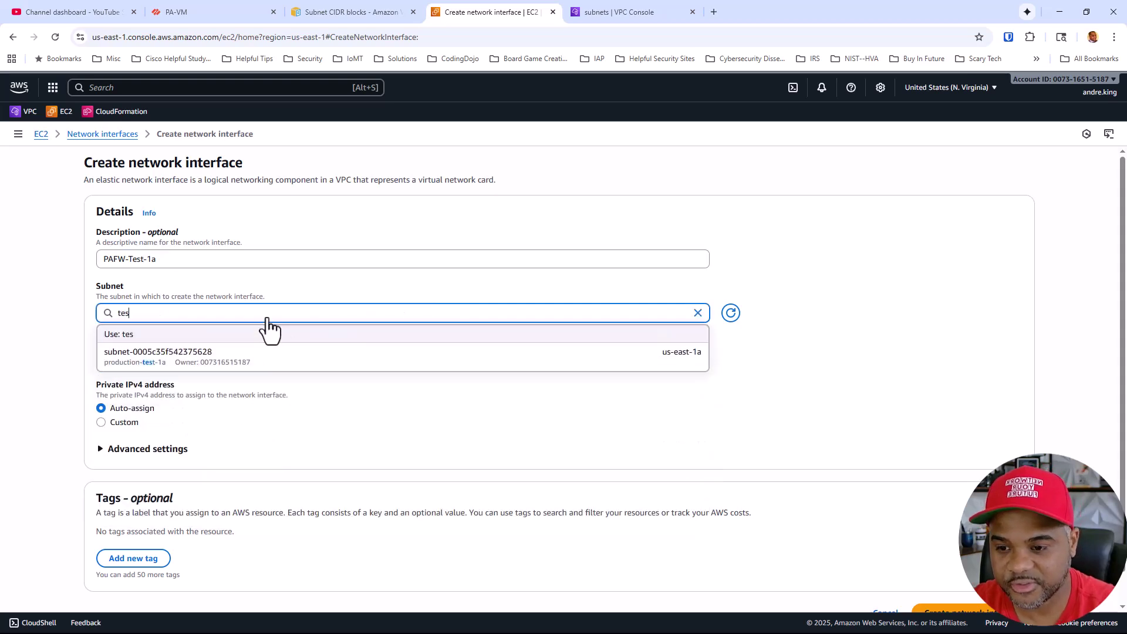
left_click(261, 356)
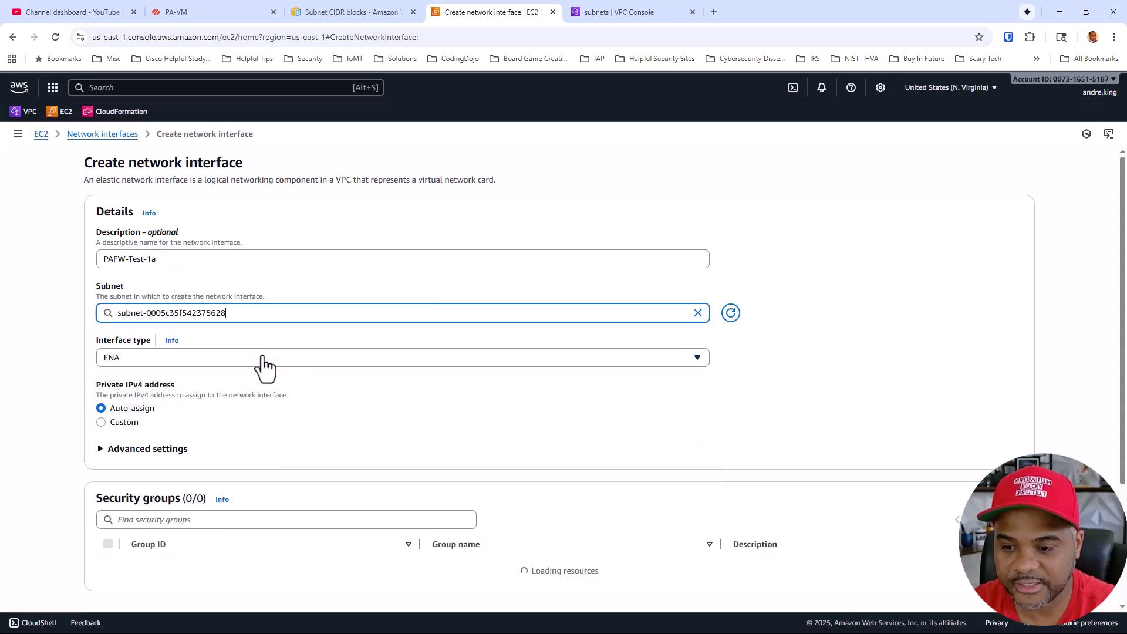
Give the interface custom private IPv4 10.0.4.100 and the default security group
left_click(121, 422)
scroll(238, 361, "down", 1)
left_click(220, 392)
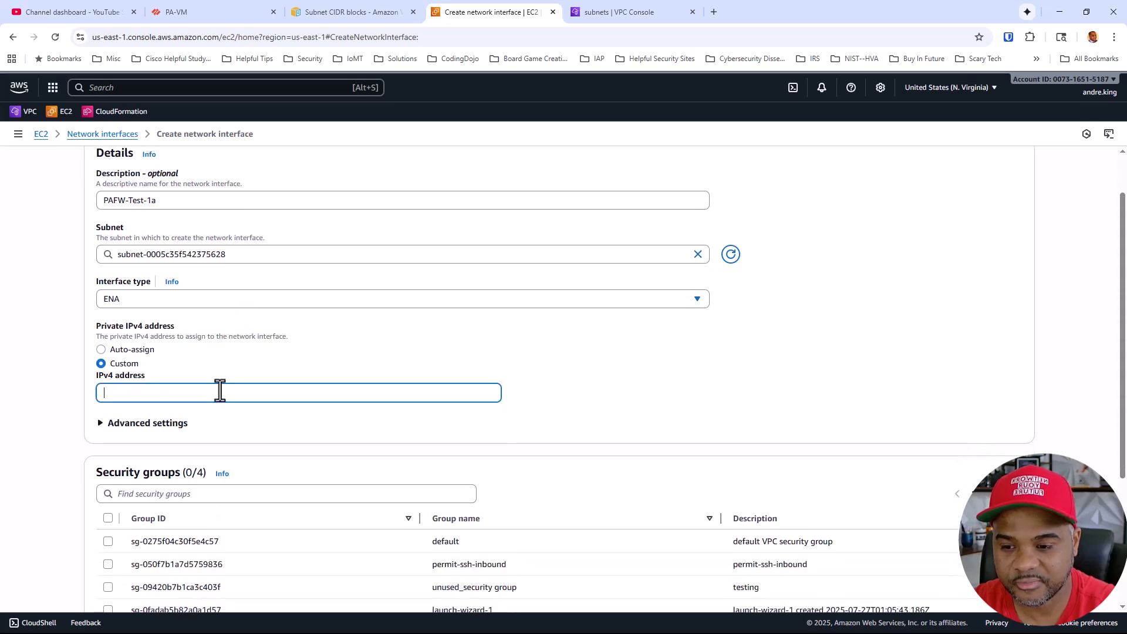
type("10.0.4.100")
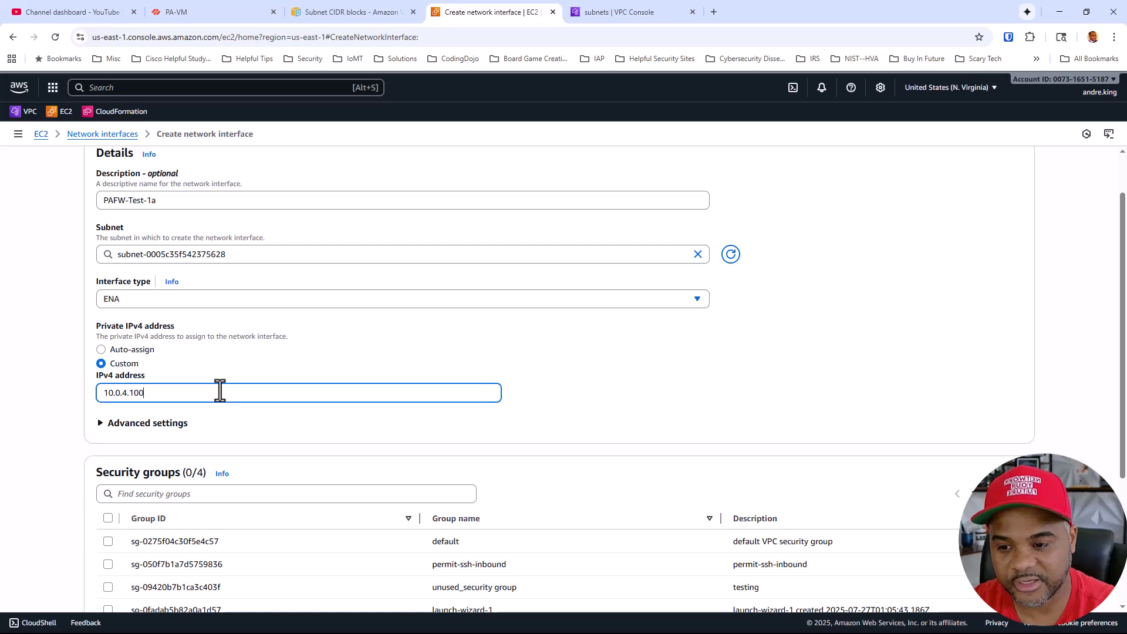
scroll(220, 391, "down", 3)
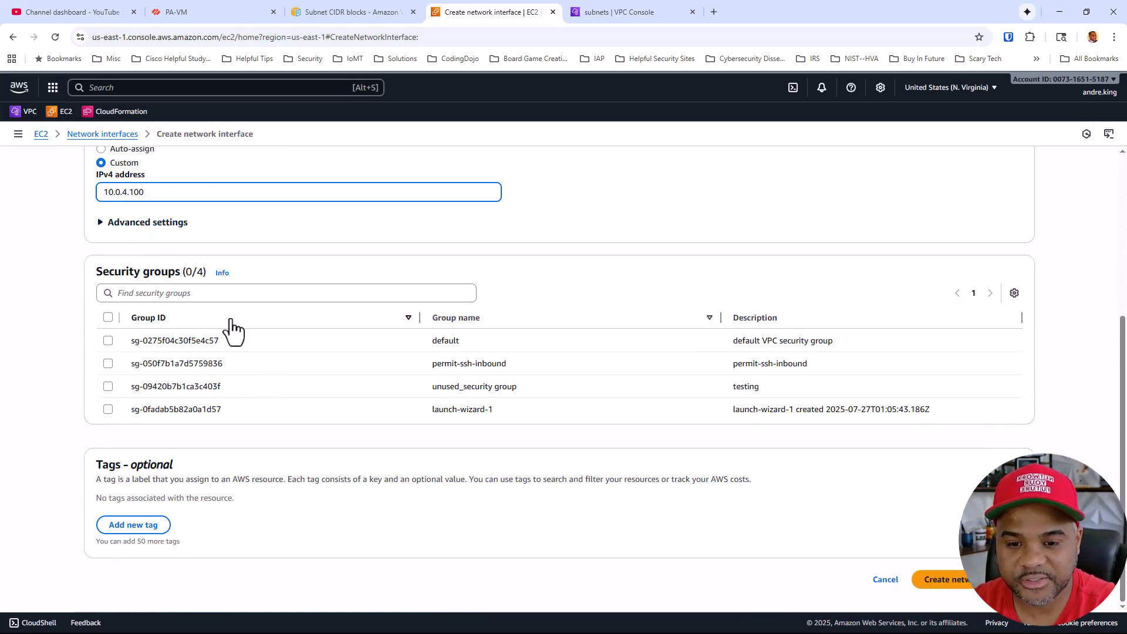
left_click(136, 345)
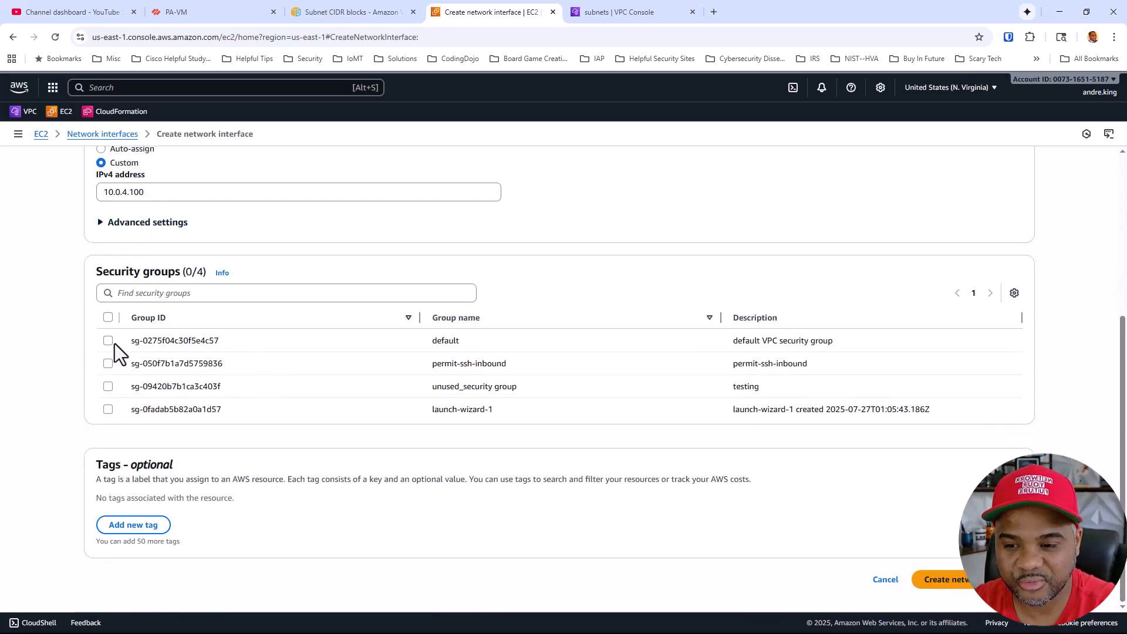
left_click(113, 342)
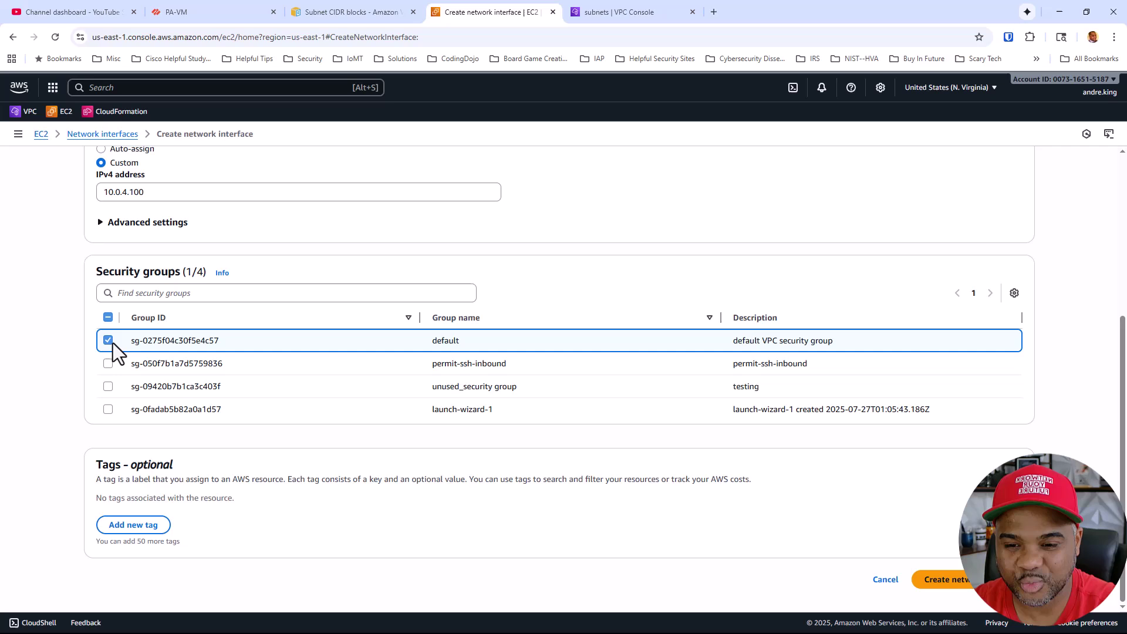
Add tag Name = PAFW-Test-1a and create the network interface
left_click(157, 531)
type("Name")
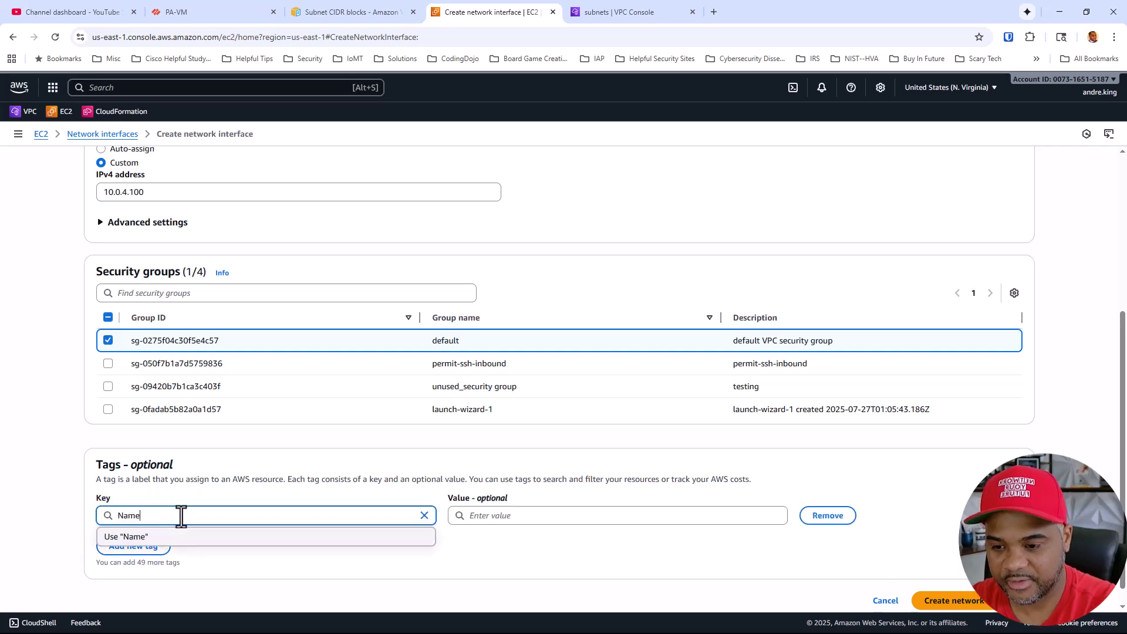
scroll(235, 287, "up", 5)
left_click(220, 264)
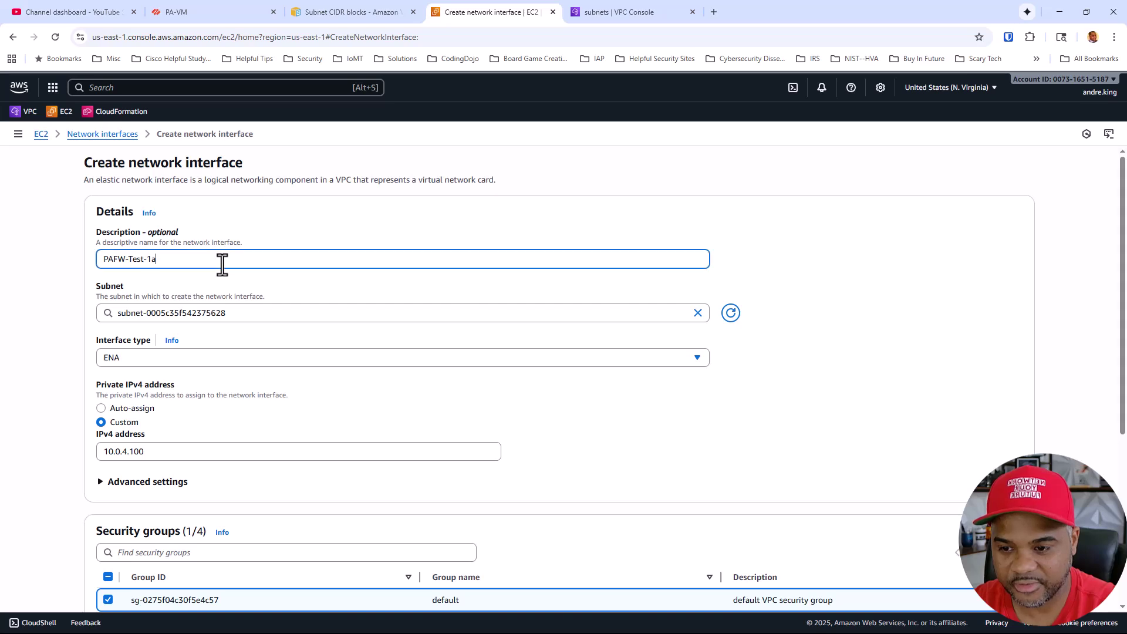
key("ctrl+a")
key("ctrl+c")
scroll(347, 389, "down", 5)
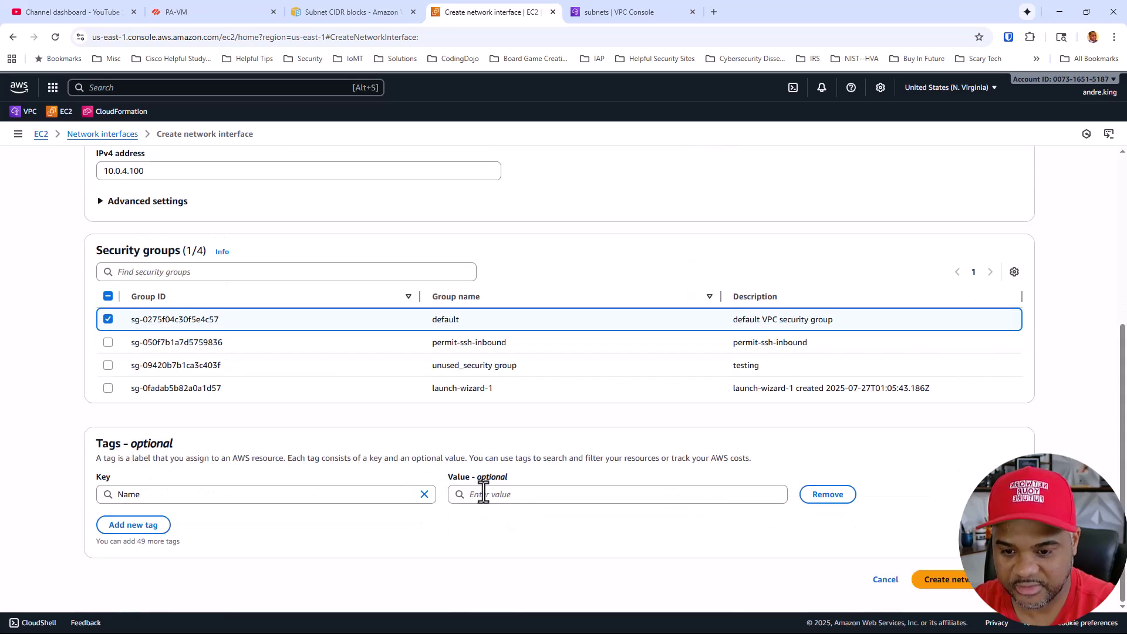
left_click(483, 494)
key("ctrl+v")
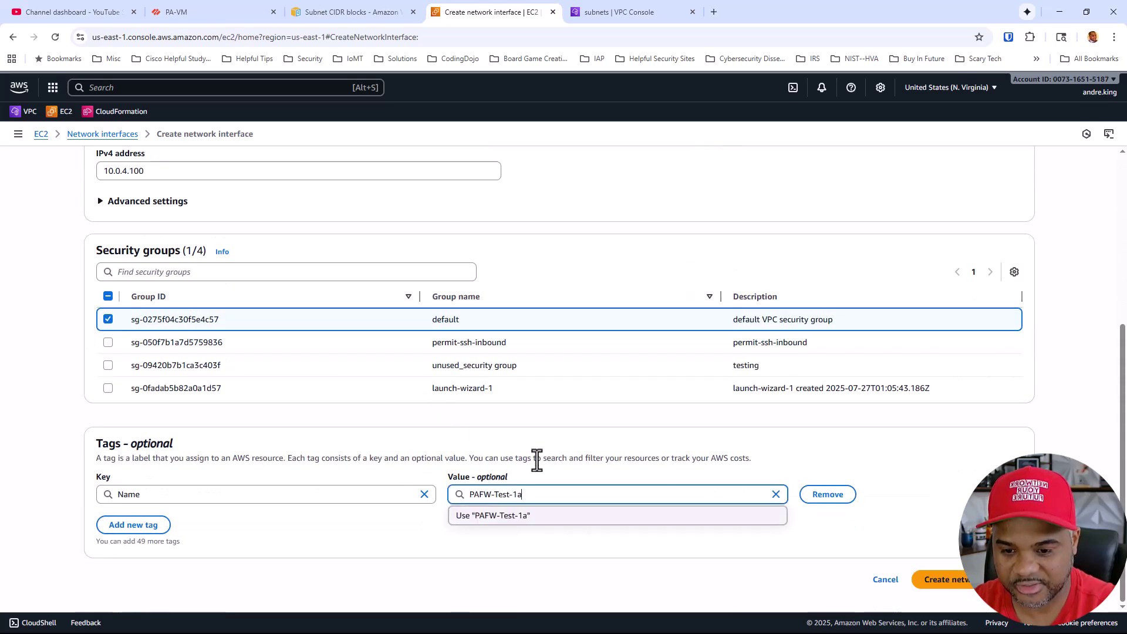
left_click(935, 581)
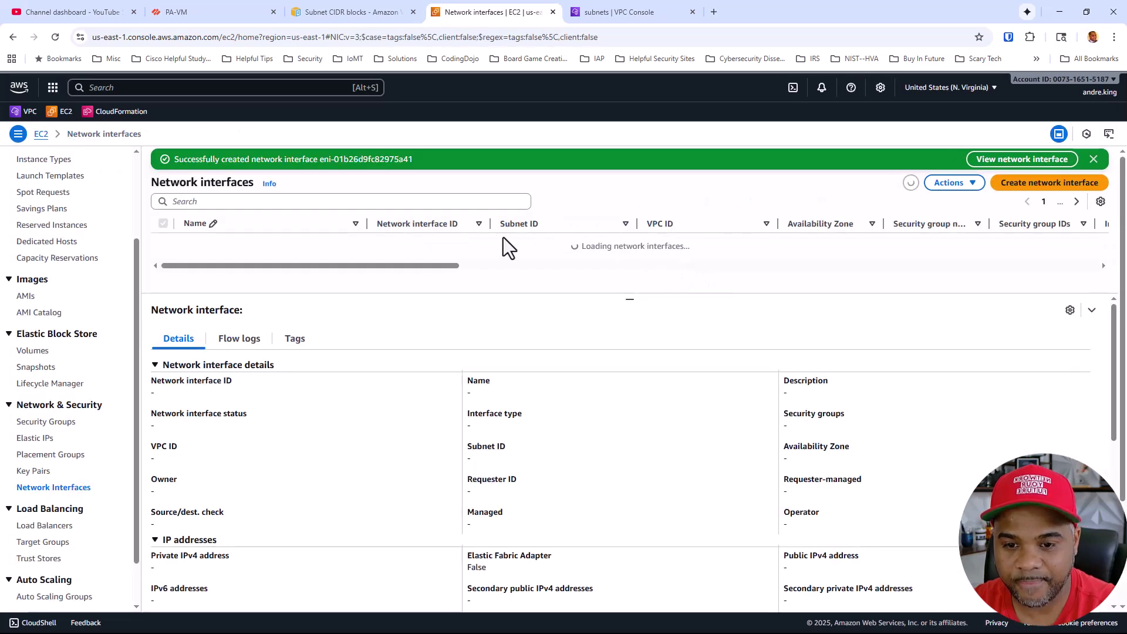
Inspect PAFW-Test-1a (Available, 10.0.4.100), opening and cancelling Disassociate address
scroll(459, 252, "down", 3)
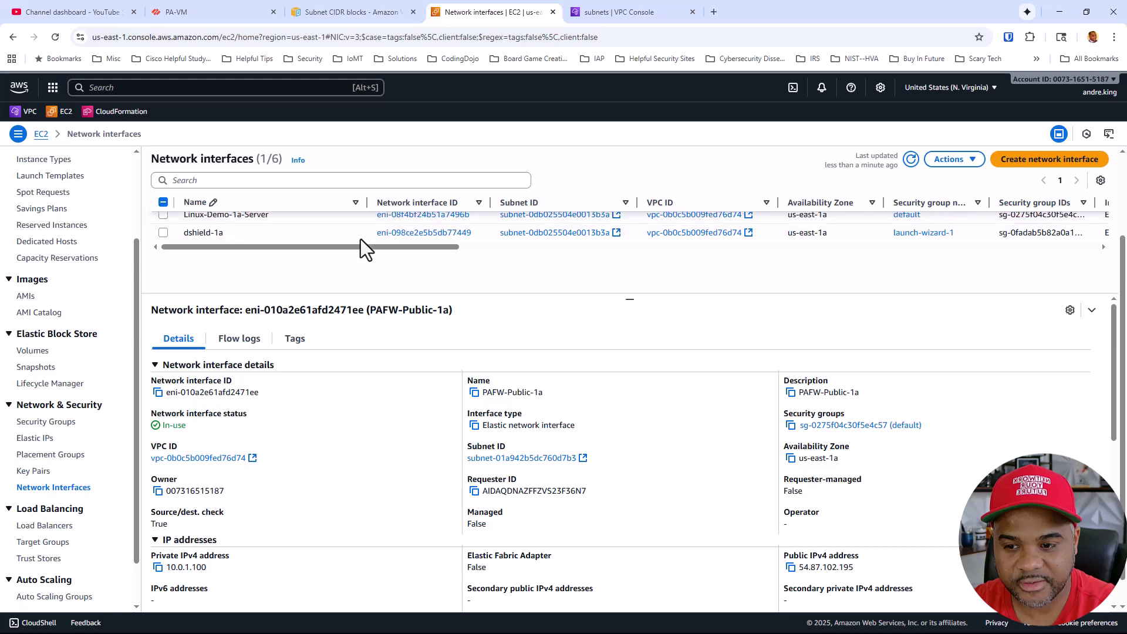
scroll(360, 238, "up", 2)
left_click(295, 226)
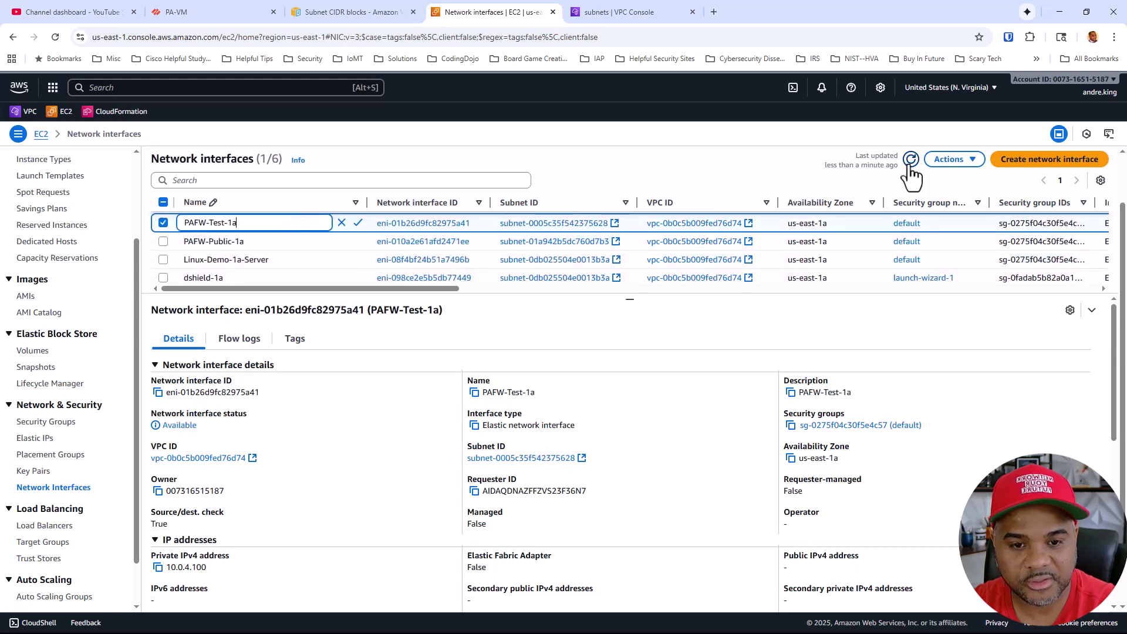
left_click(953, 159)
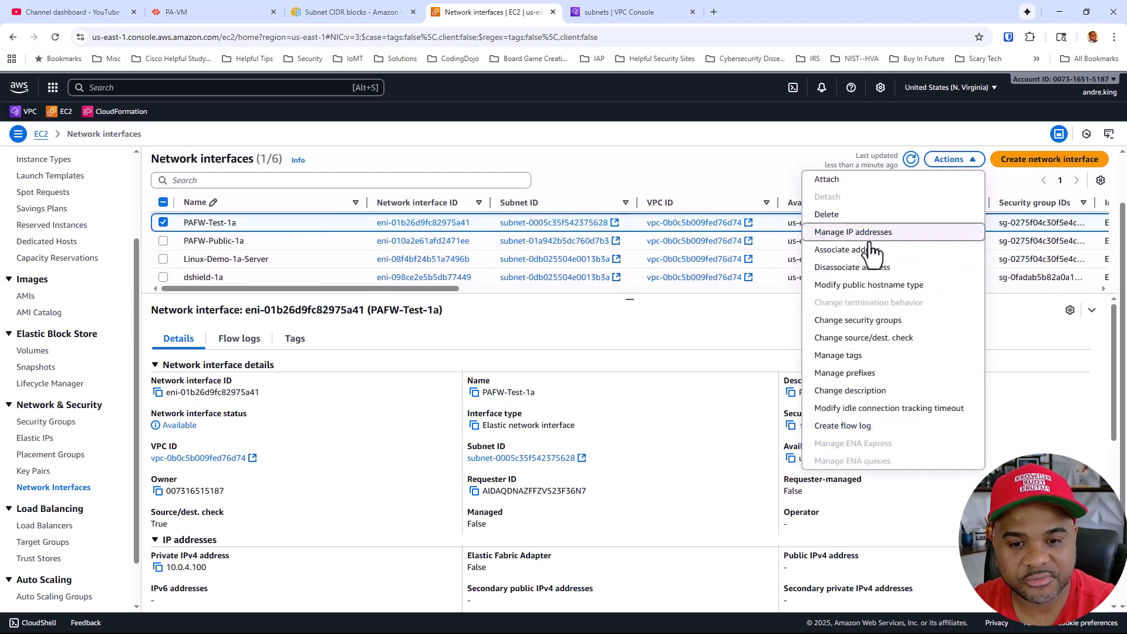
left_click(854, 267)
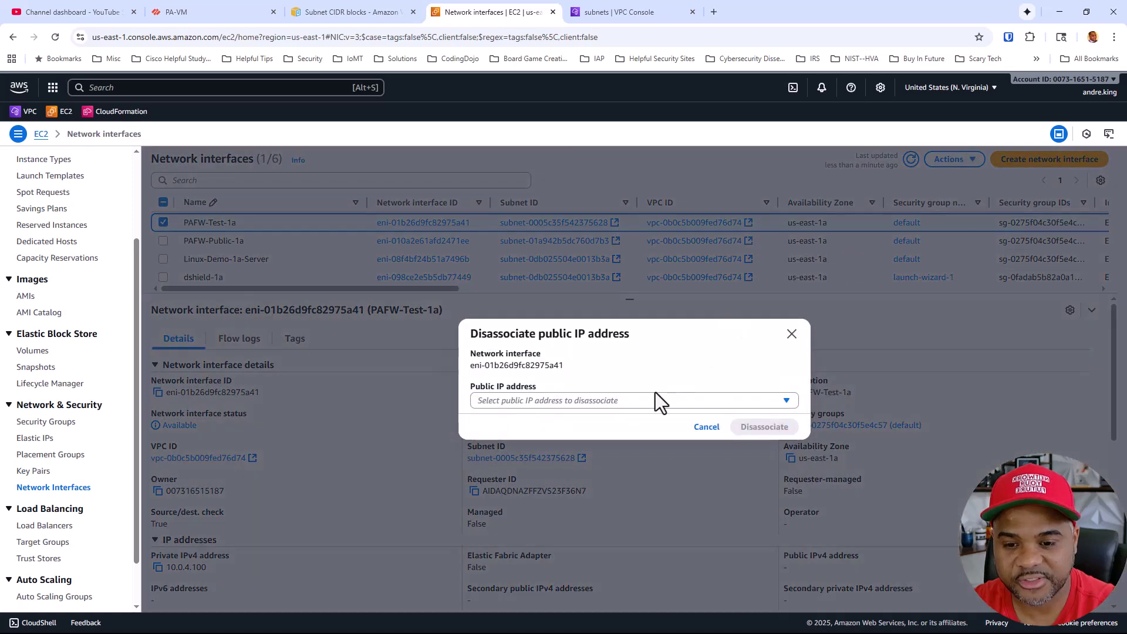
left_click(706, 427)
scroll(842, 254, "up", 2)
scroll(843, 255, "up", 1)
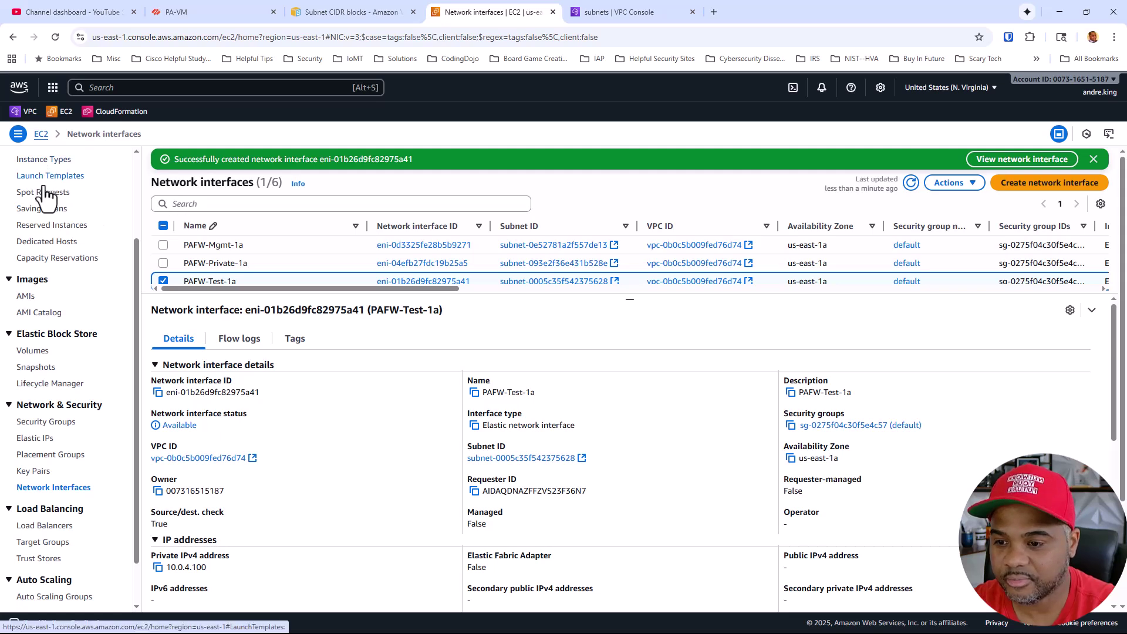
scroll(52, 276, "up", 2)
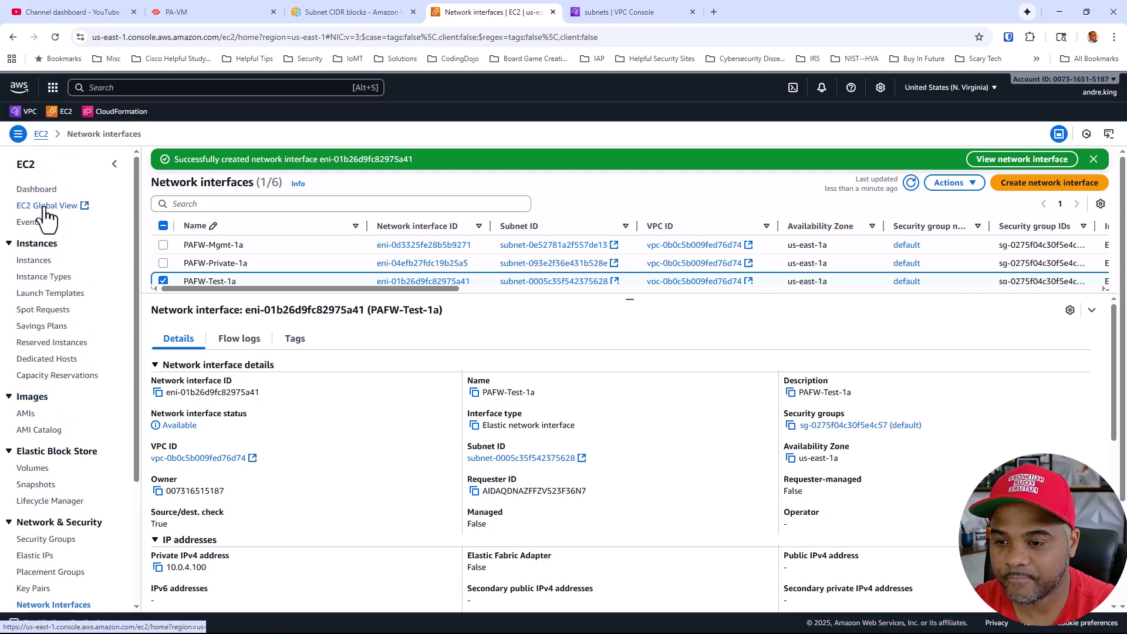
Attach PAFW-Test-1a from production-vpc to instance PAFW-1a via Actions > Networking
left_click(35, 264)
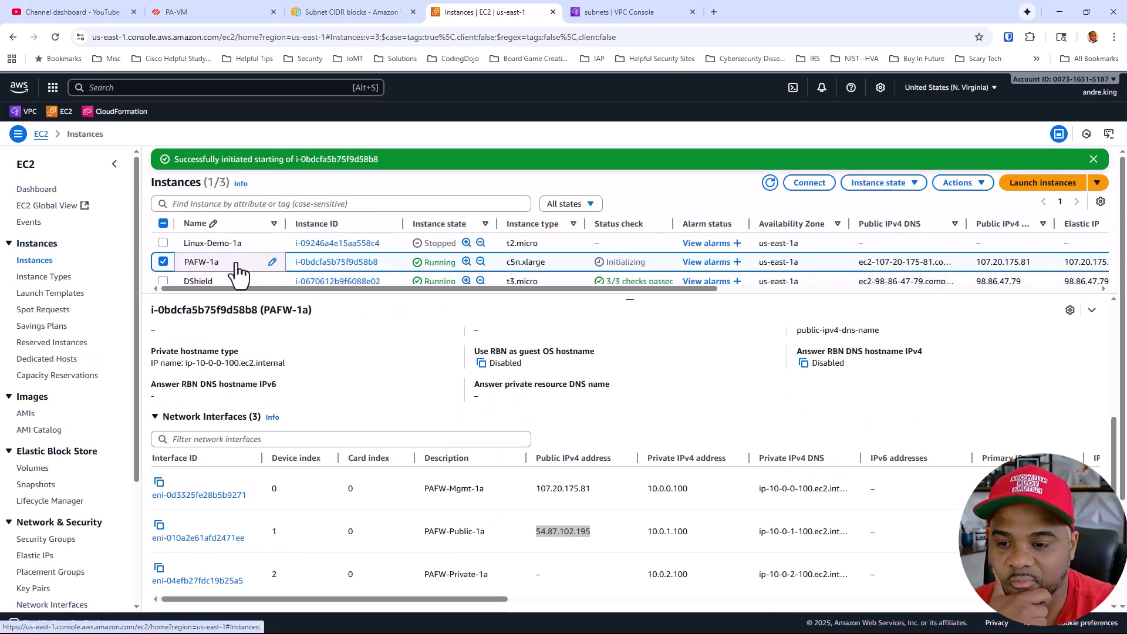
left_click(947, 185)
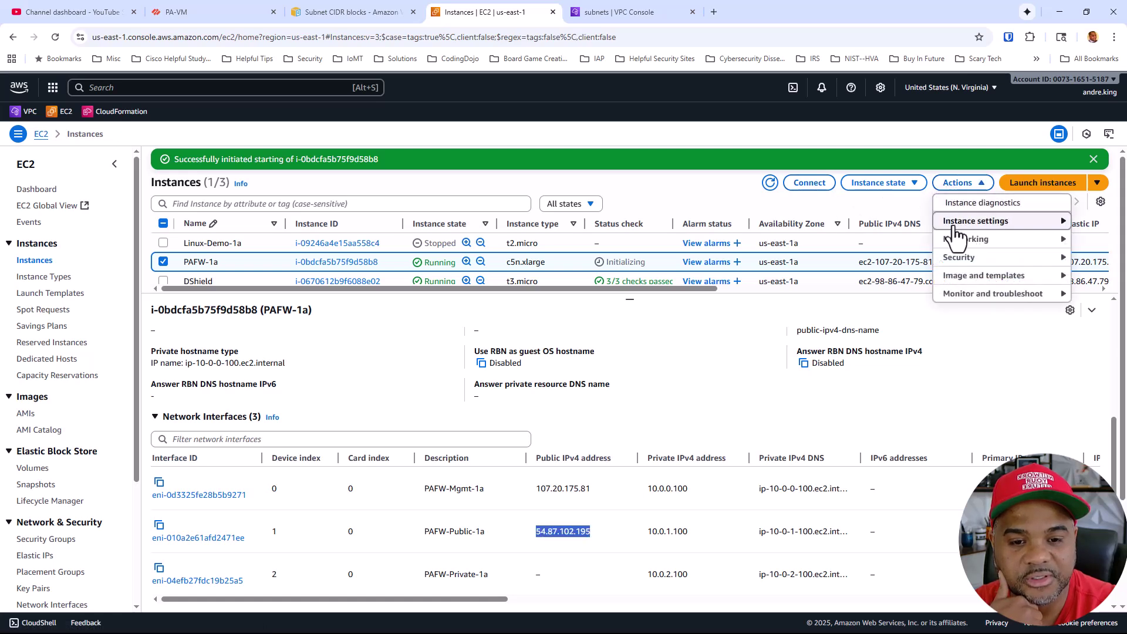
left_click(955, 243)
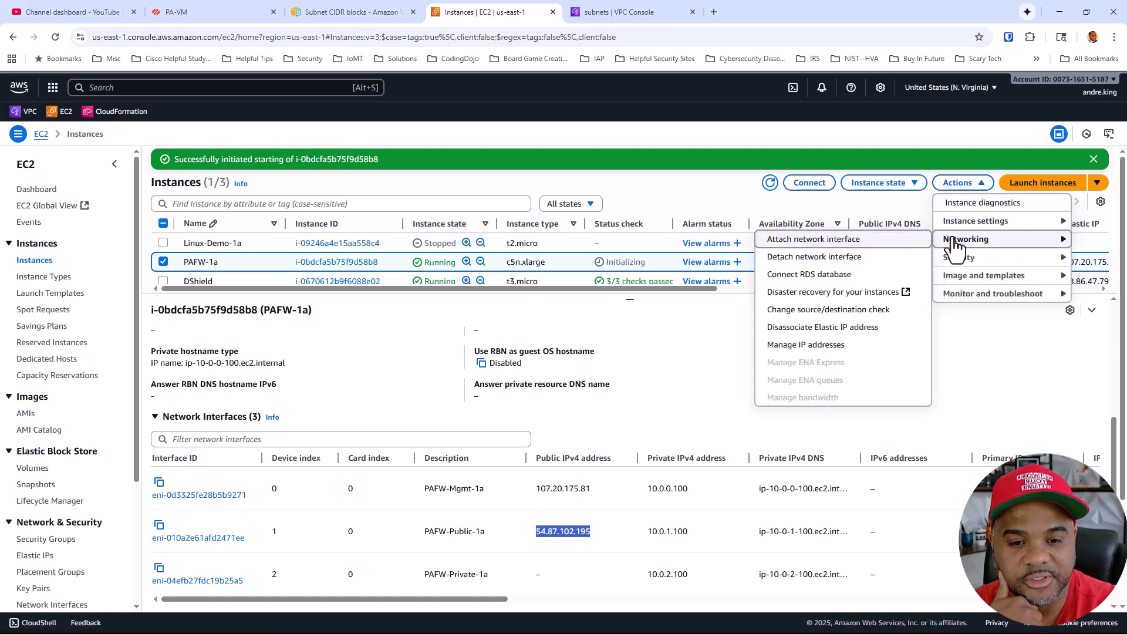
left_click(839, 243)
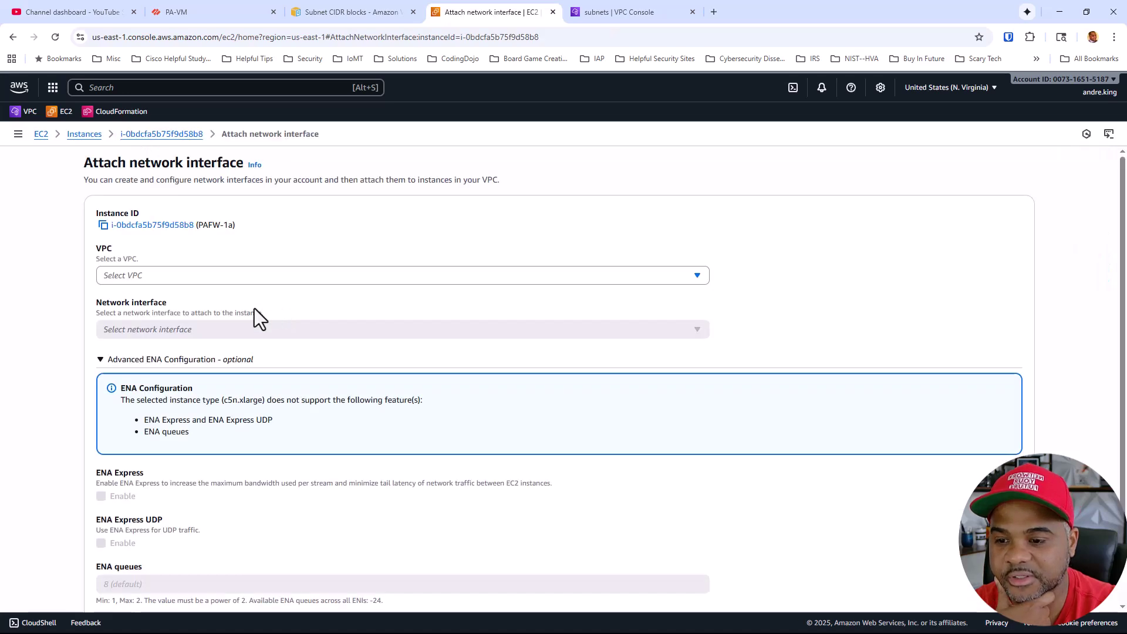
left_click(217, 280)
left_click(213, 302)
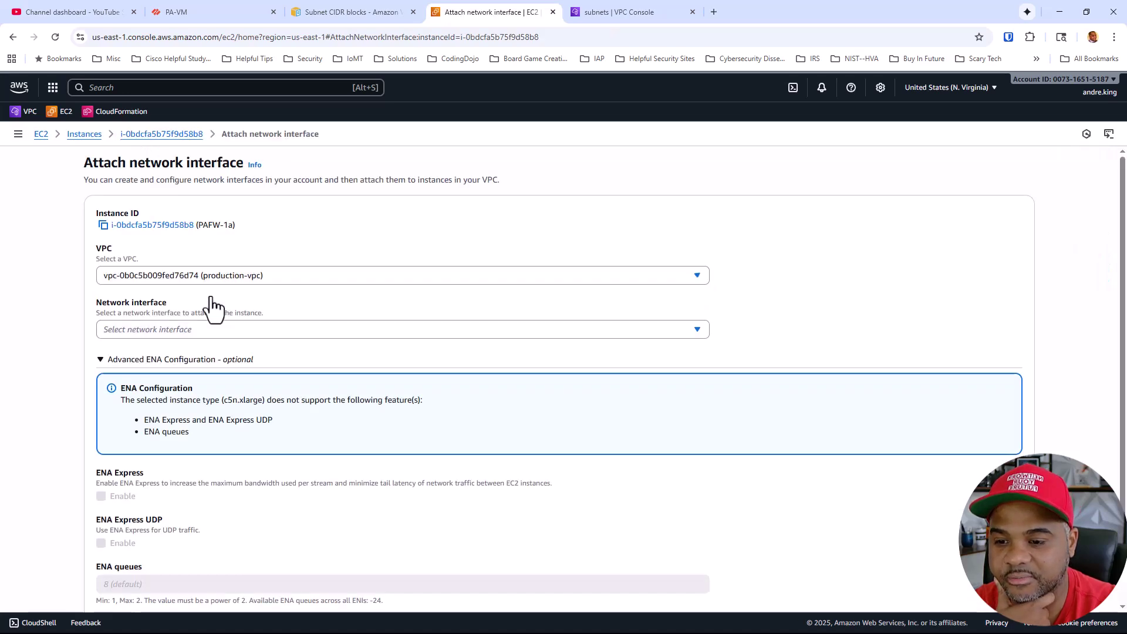
left_click(197, 326)
left_click(200, 350)
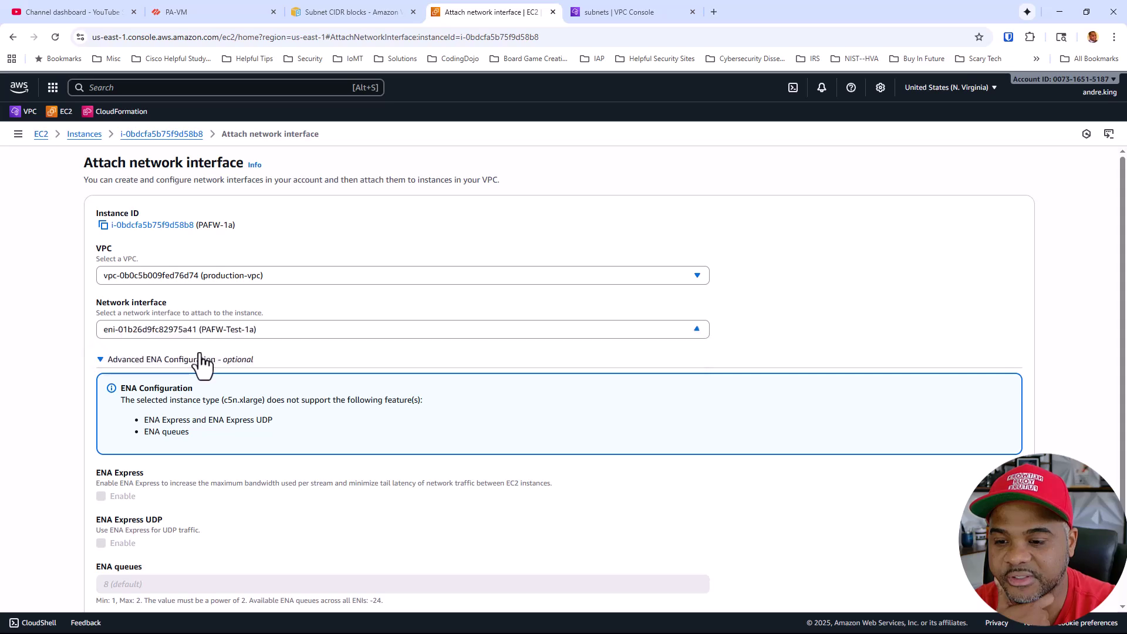
scroll(210, 337, "down", 3)
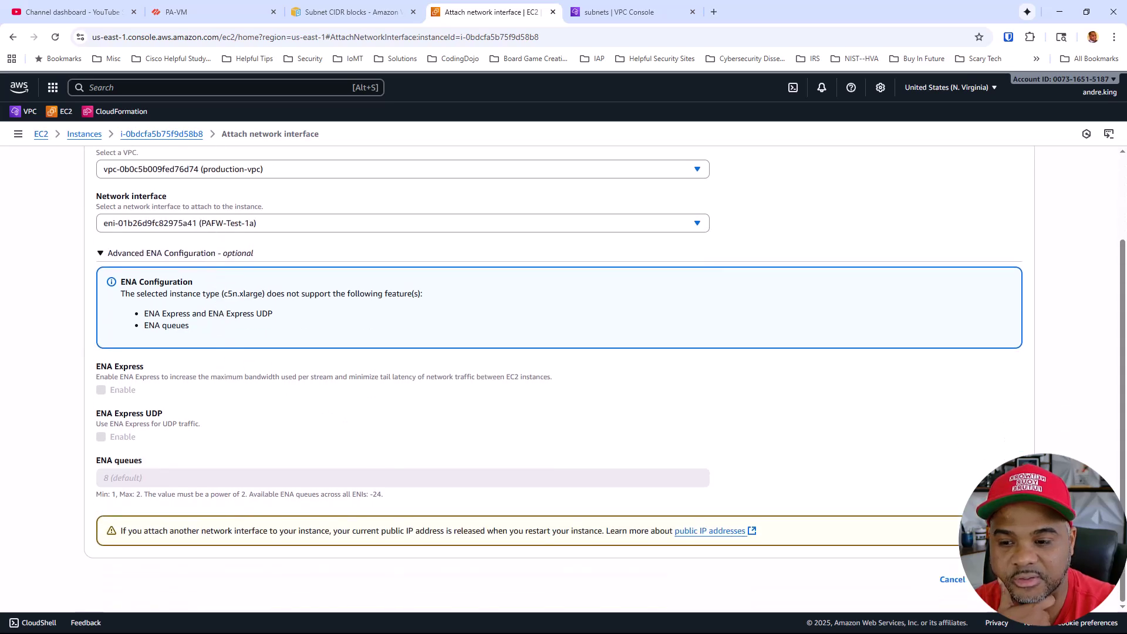
left_click(998, 579)
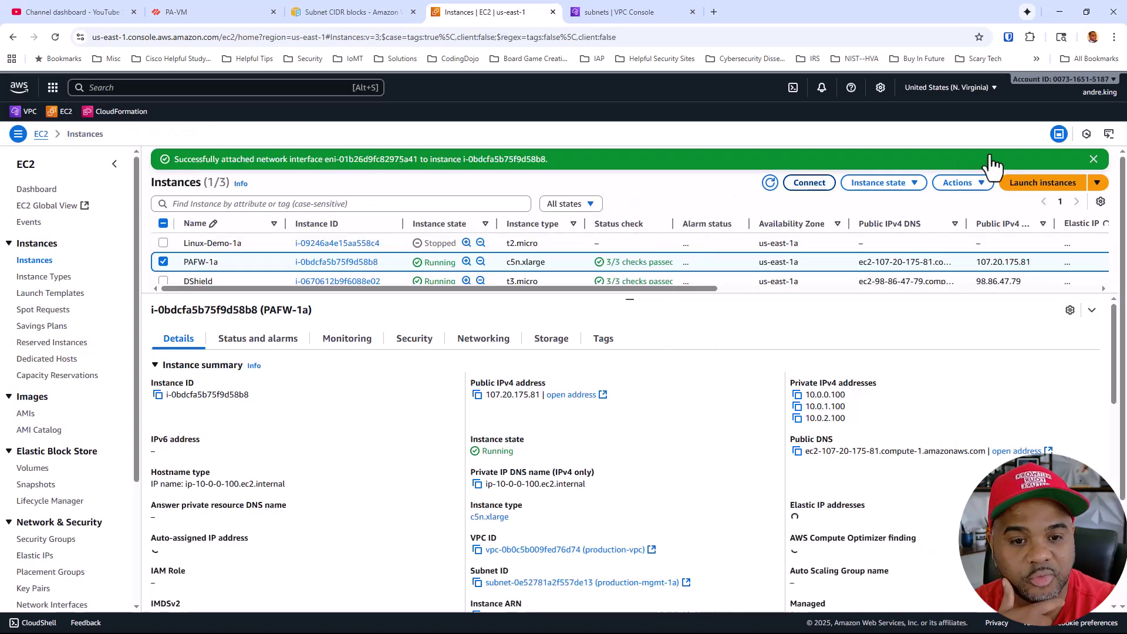
Refresh and view PAFW-1a's Networking tab: four interfaces, PAFW-Test-1a at index 3 with 10.0.4.100
left_click(770, 182)
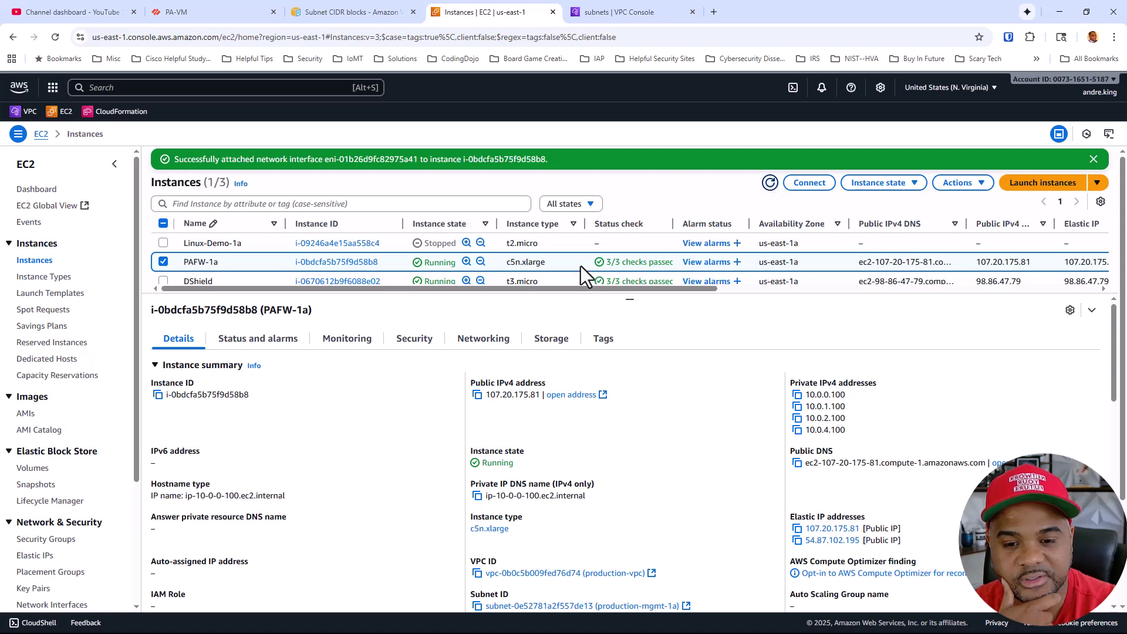
left_click(477, 345)
scroll(418, 414, "down", 2)
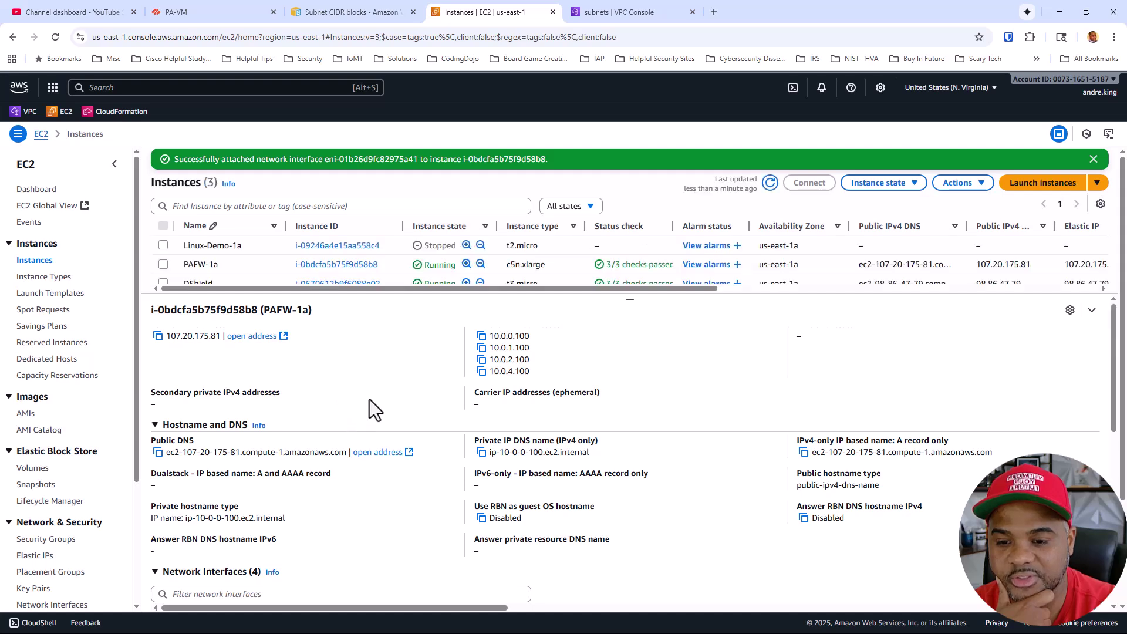
scroll(368, 399, "up", 2)
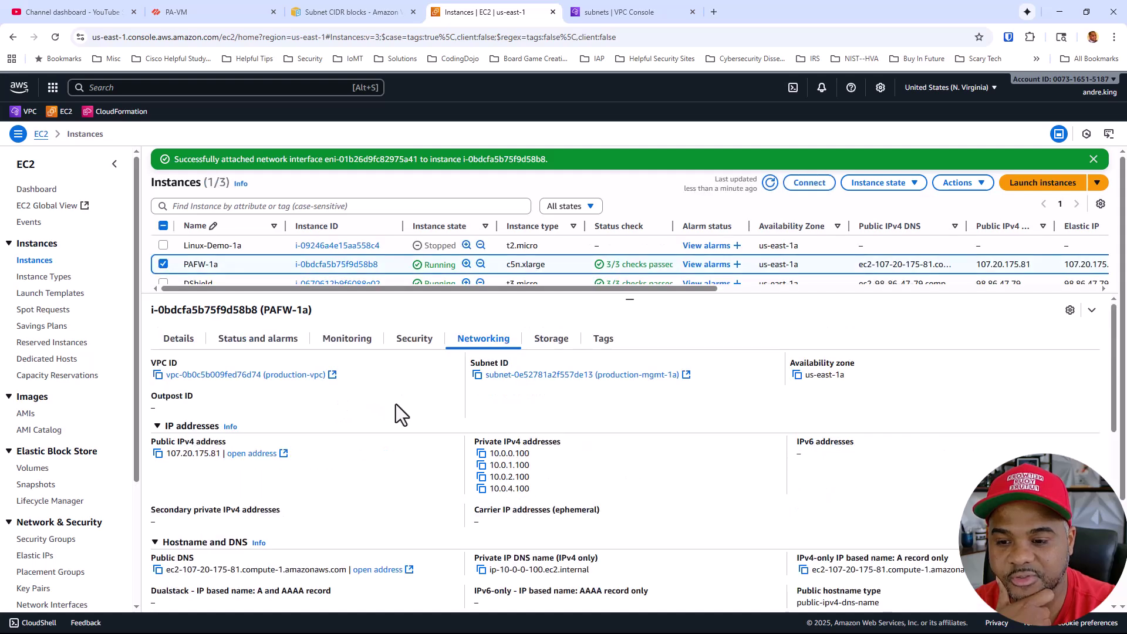
scroll(395, 405, "down", 5)
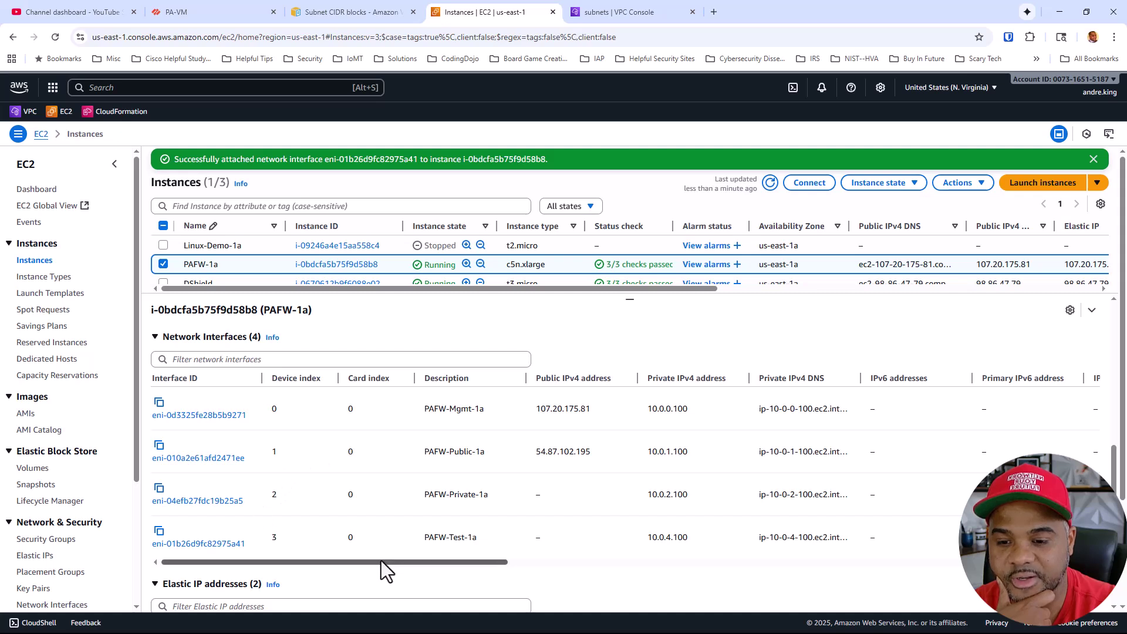
mouse_move(381, 561)
left_mouse_down()
mouse_move(411, 561)
mouse_move(373, 561)
left_mouse_up()
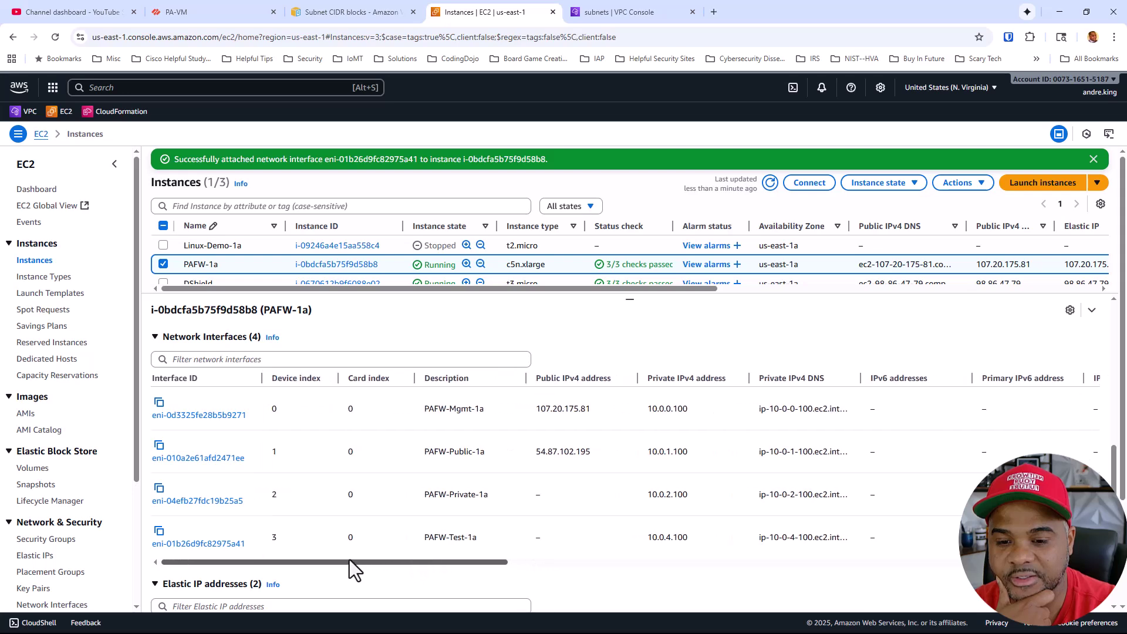
Make ethernet1/3 a Layer3 DHCP client that doesn't create a default route
left_click(200, 6)
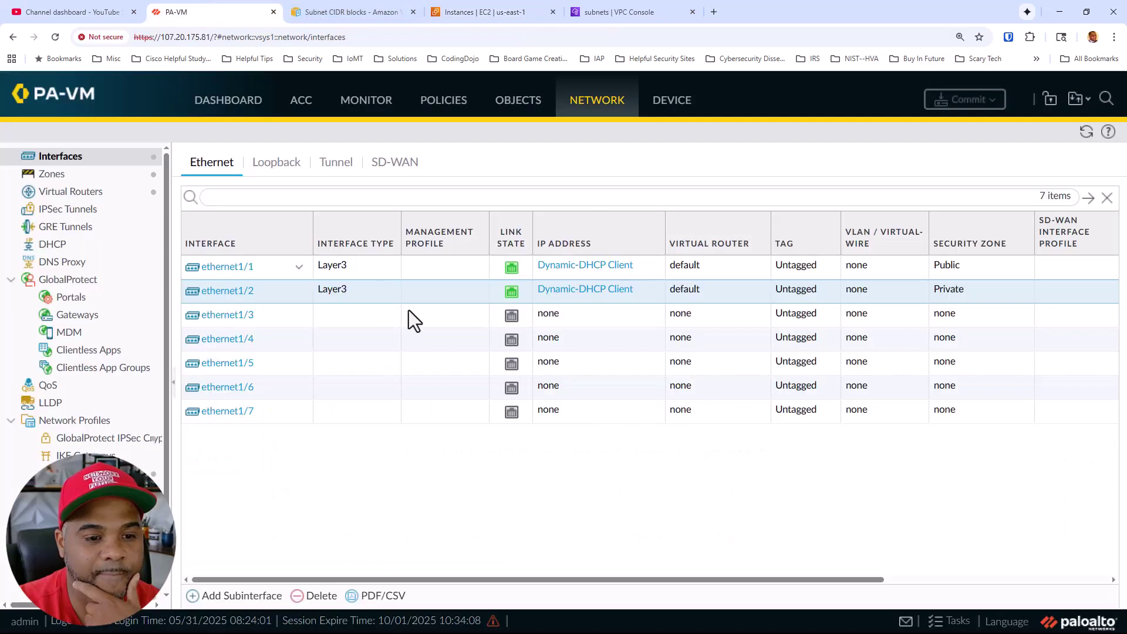
left_click(217, 324)
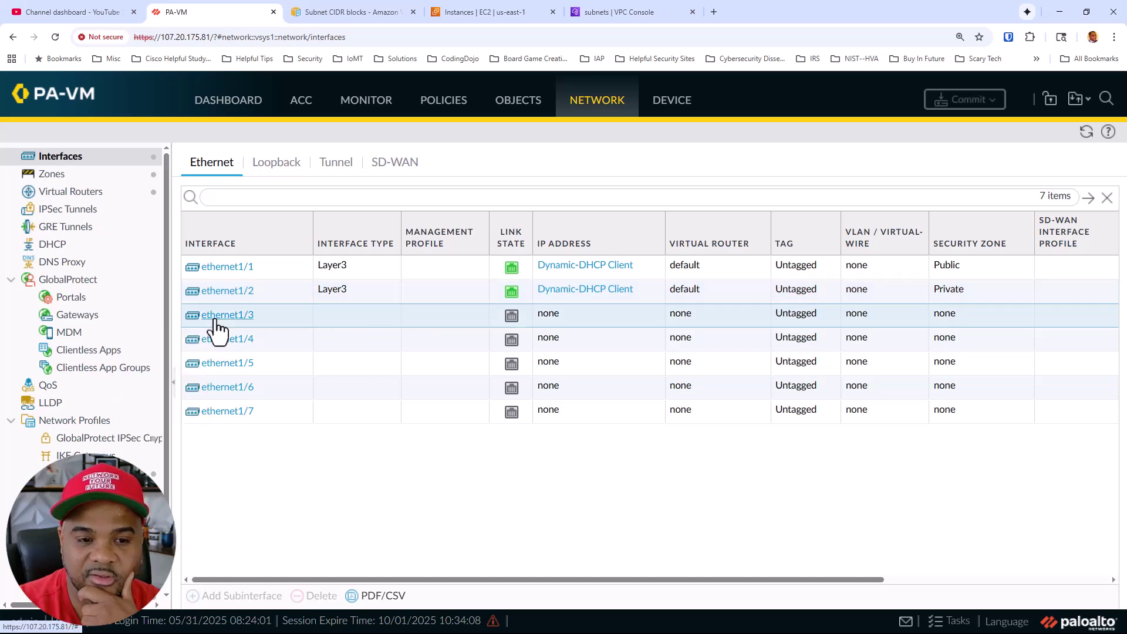
left_click(215, 317)
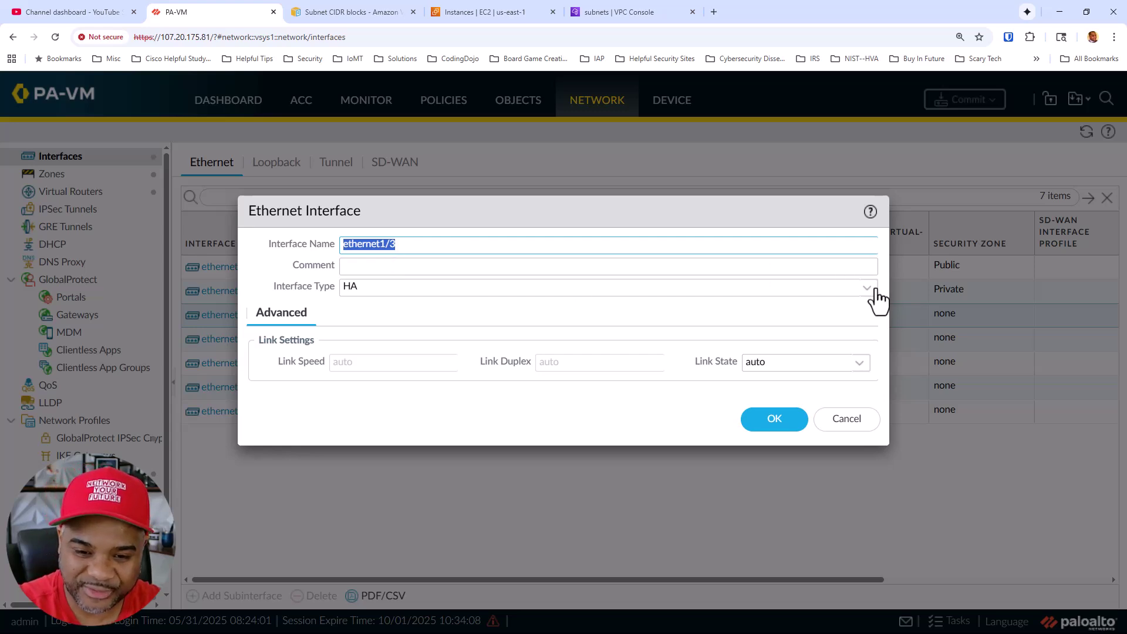
left_click(849, 290)
left_click(370, 330)
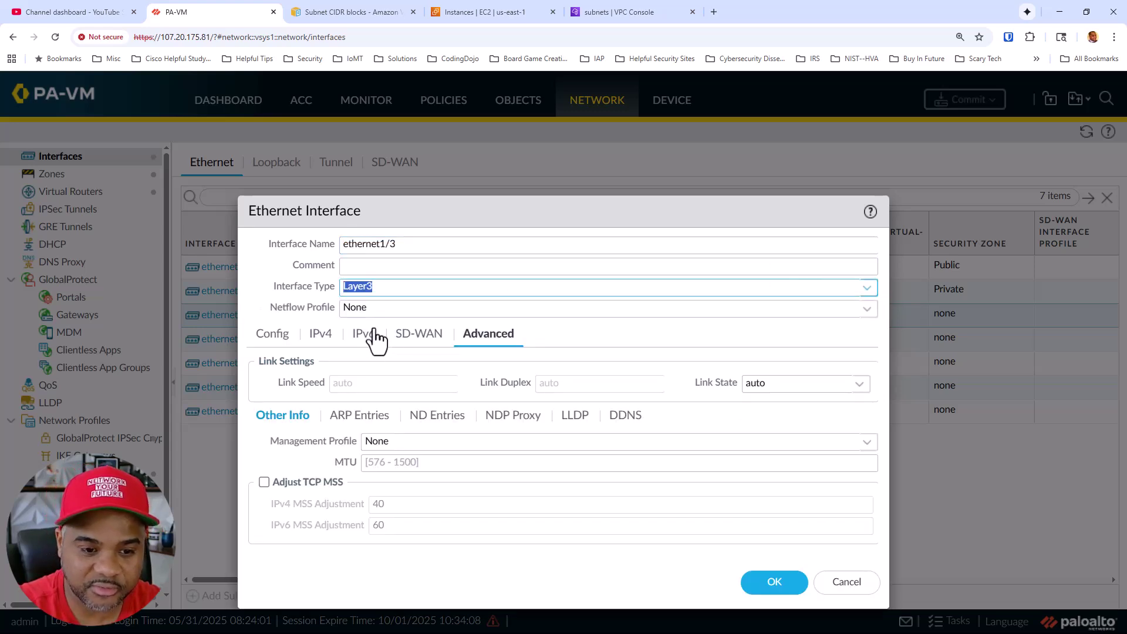
left_click(317, 339)
left_click(456, 383)
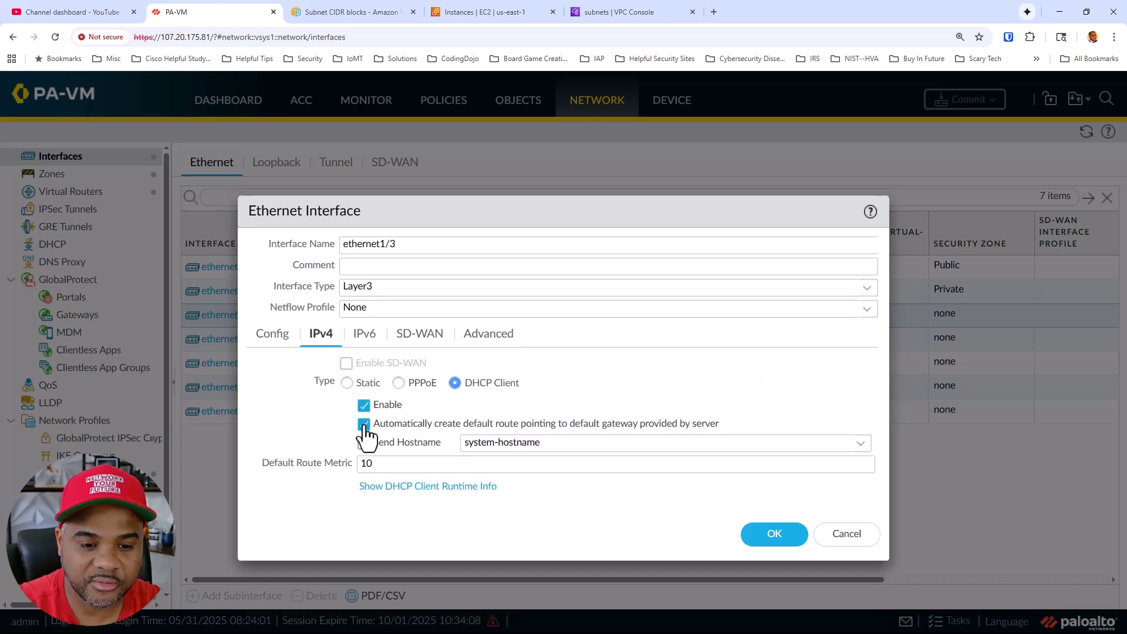
left_click(364, 424)
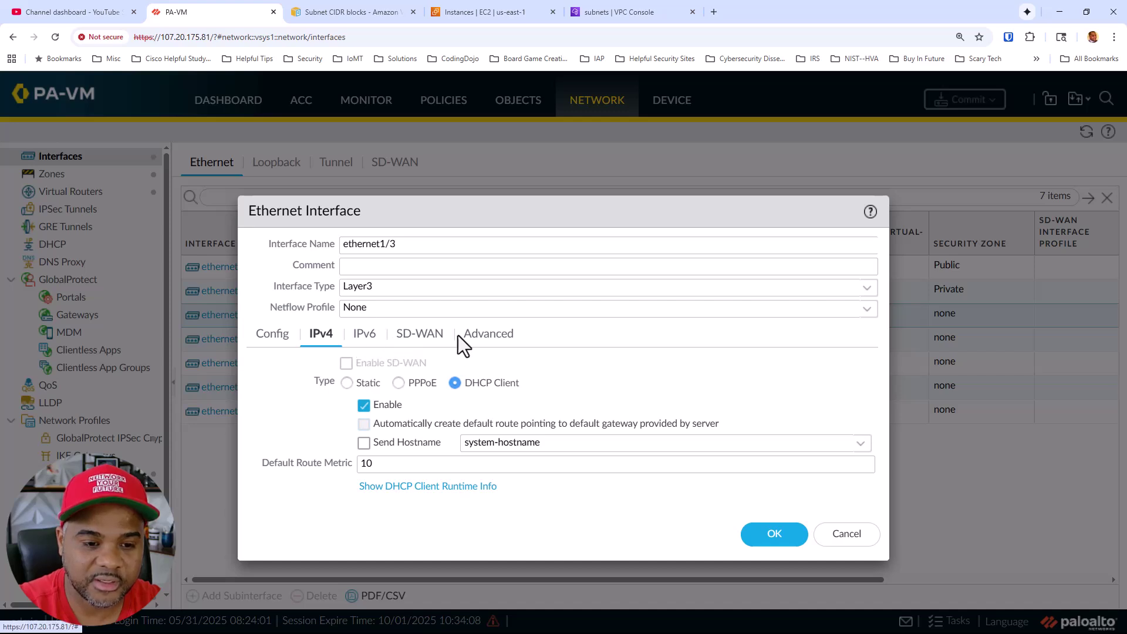
Force ethernet1/3's link state to up and assign it to virtual router default
left_click(485, 341)
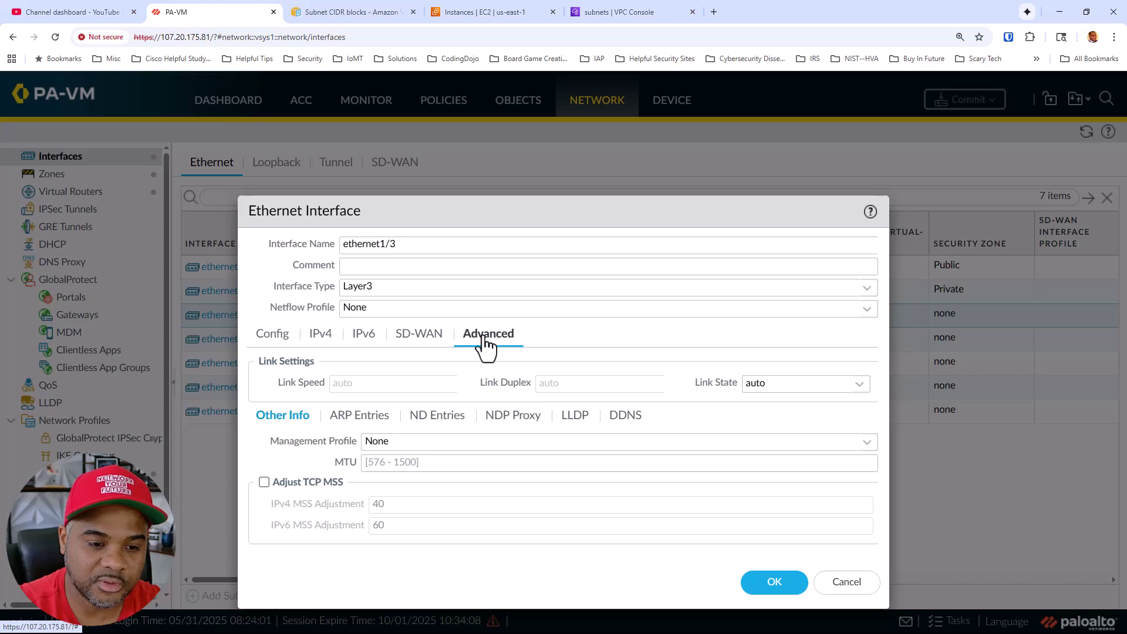
left_click(858, 385)
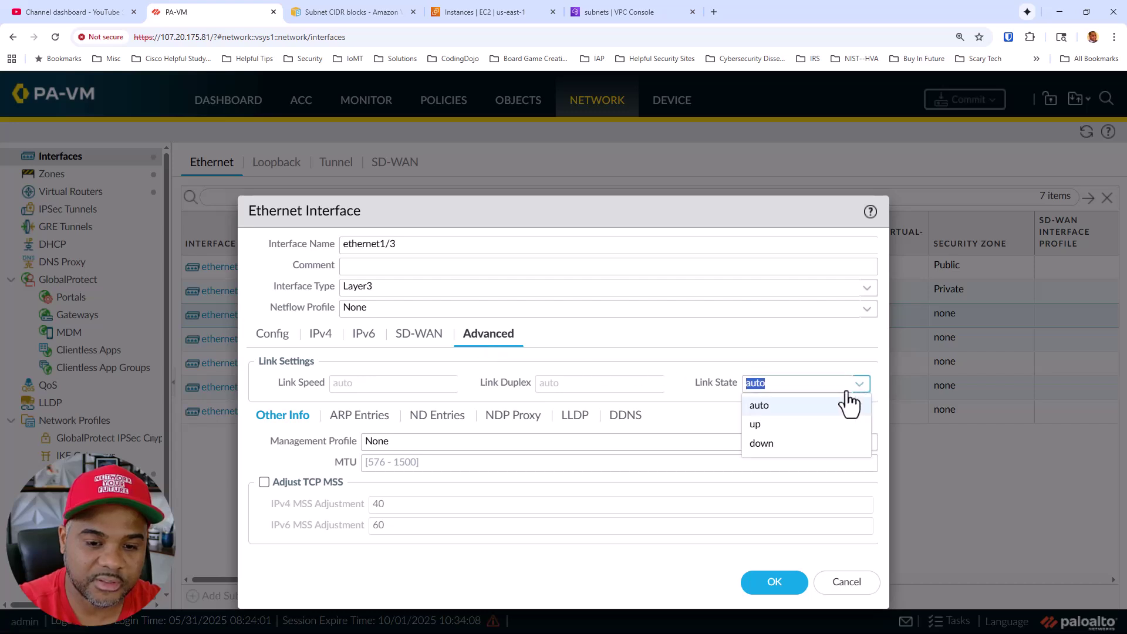
left_click(769, 423)
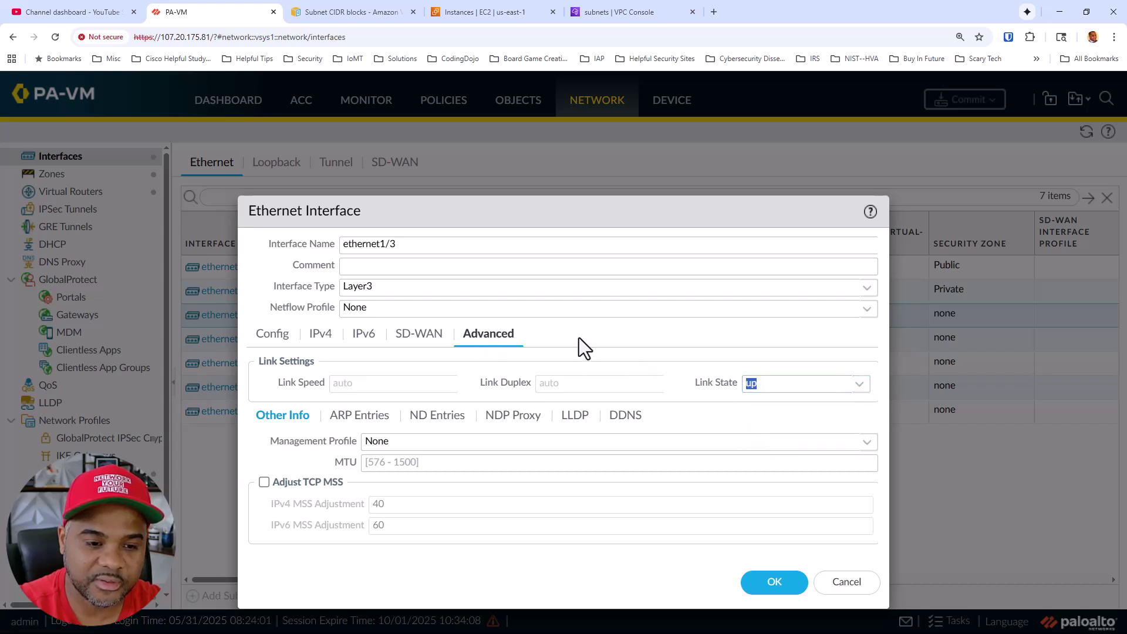
left_click(272, 336)
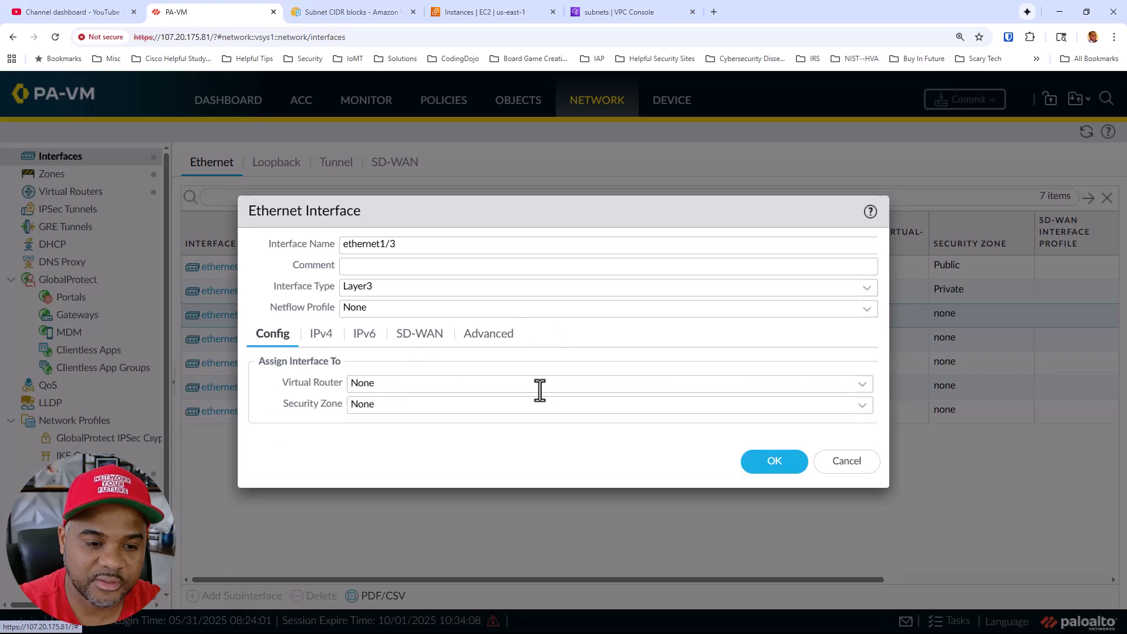
left_click(862, 384)
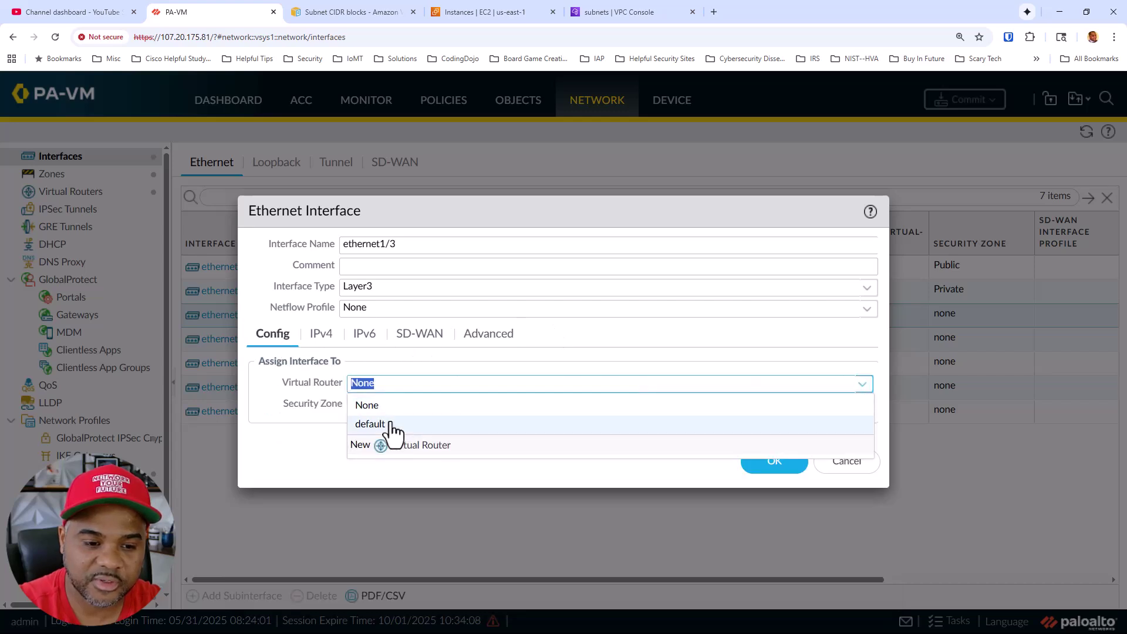
left_click(395, 424)
left_click(862, 407)
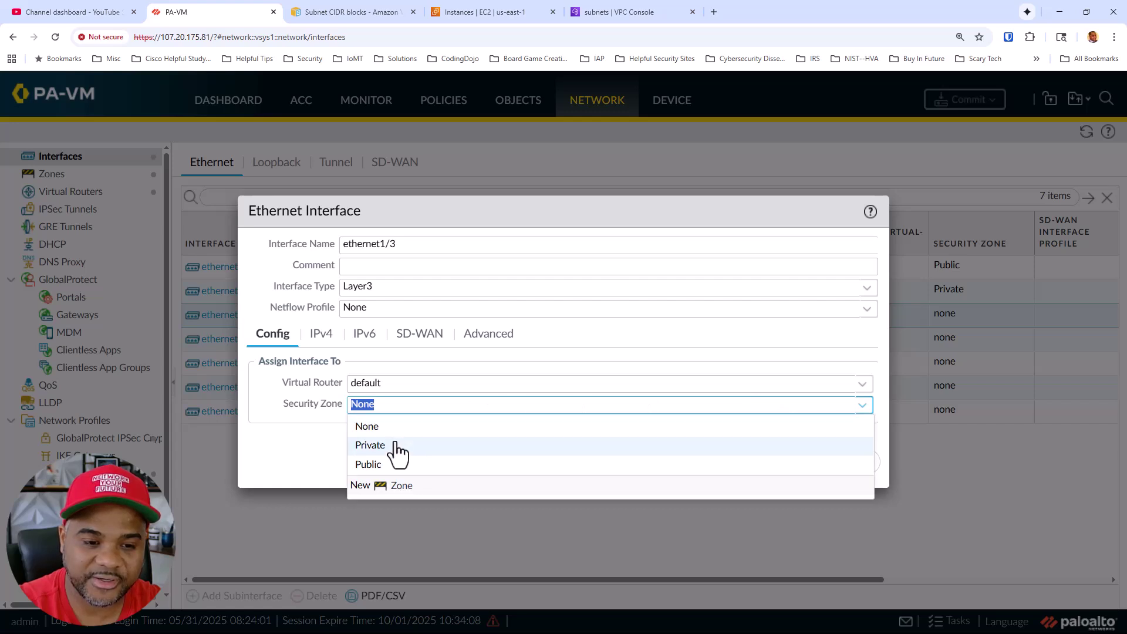
Create security zone 'test' for ethernet1/3 and save the interface
left_click(378, 485)
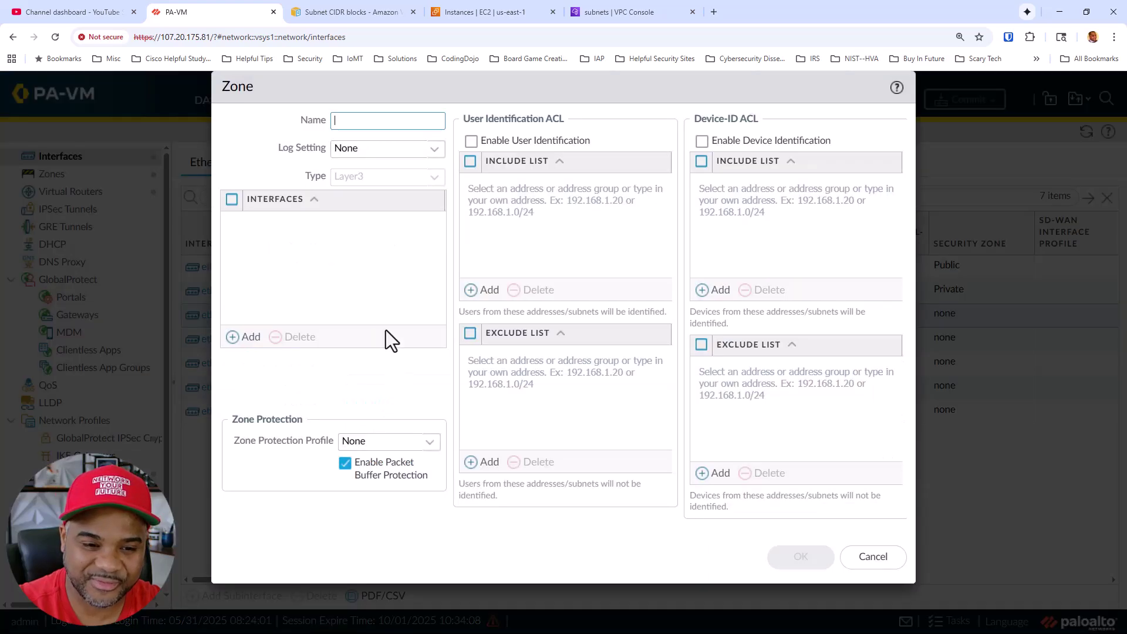
type("test")
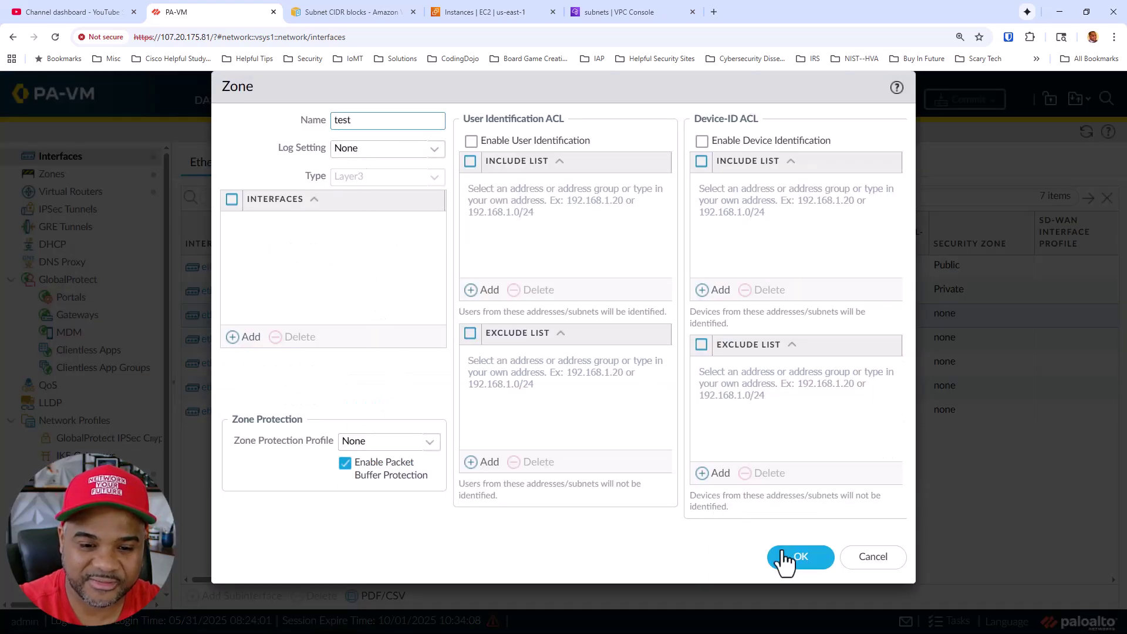
left_click(784, 555)
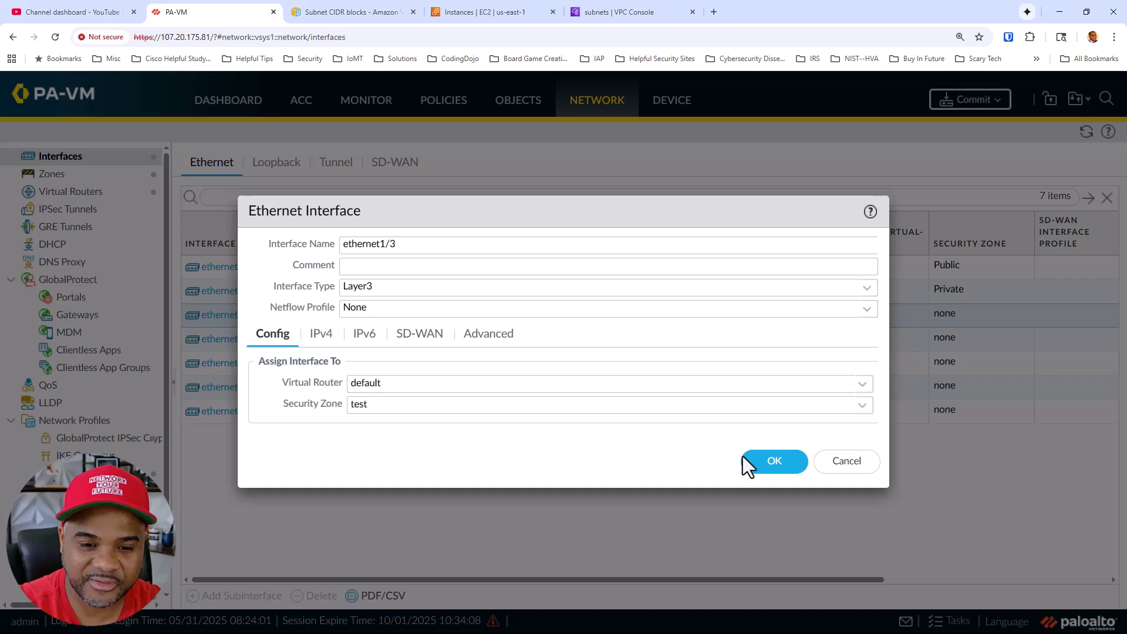
left_click(751, 457)
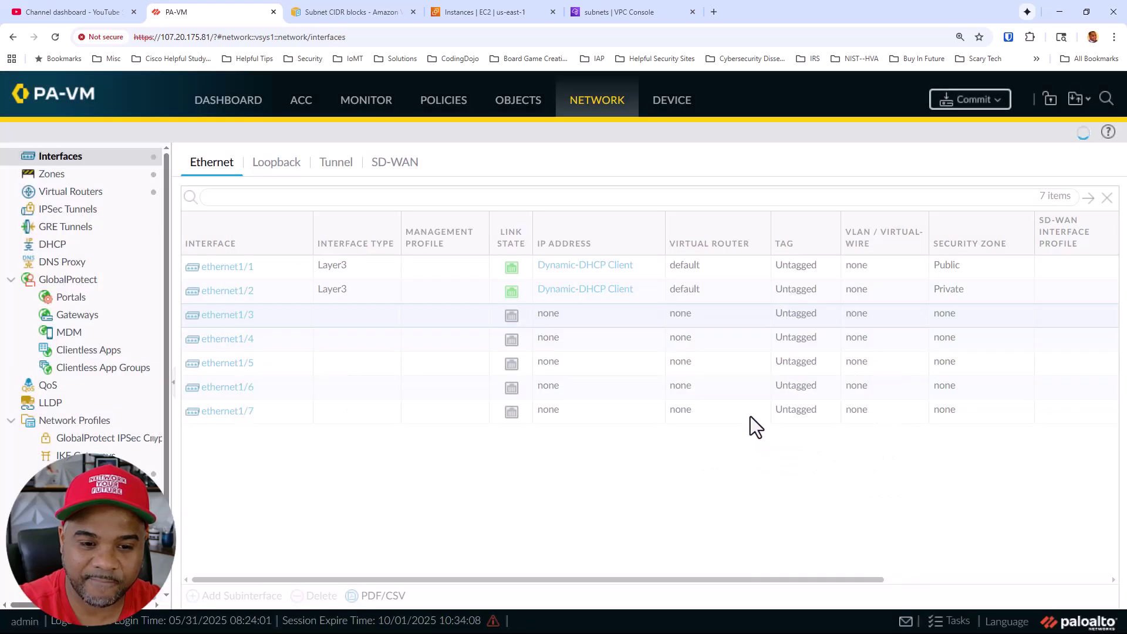
Commit with description 'adding third interface - test' and check it in Tasks
left_click(972, 101)
left_click(587, 504)
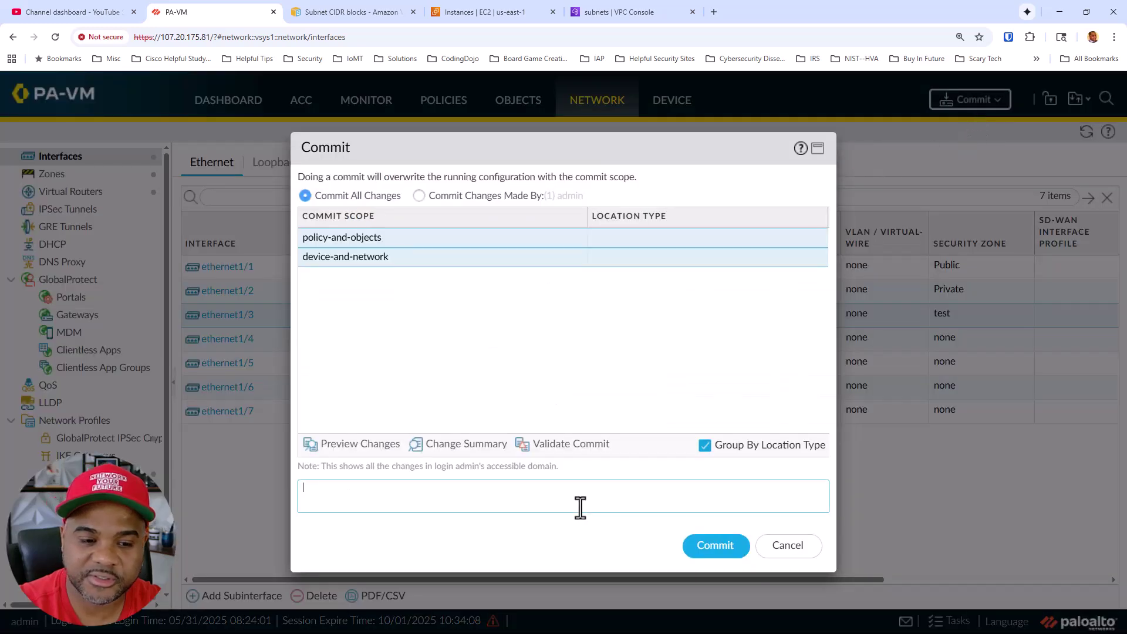
type("adding thir")
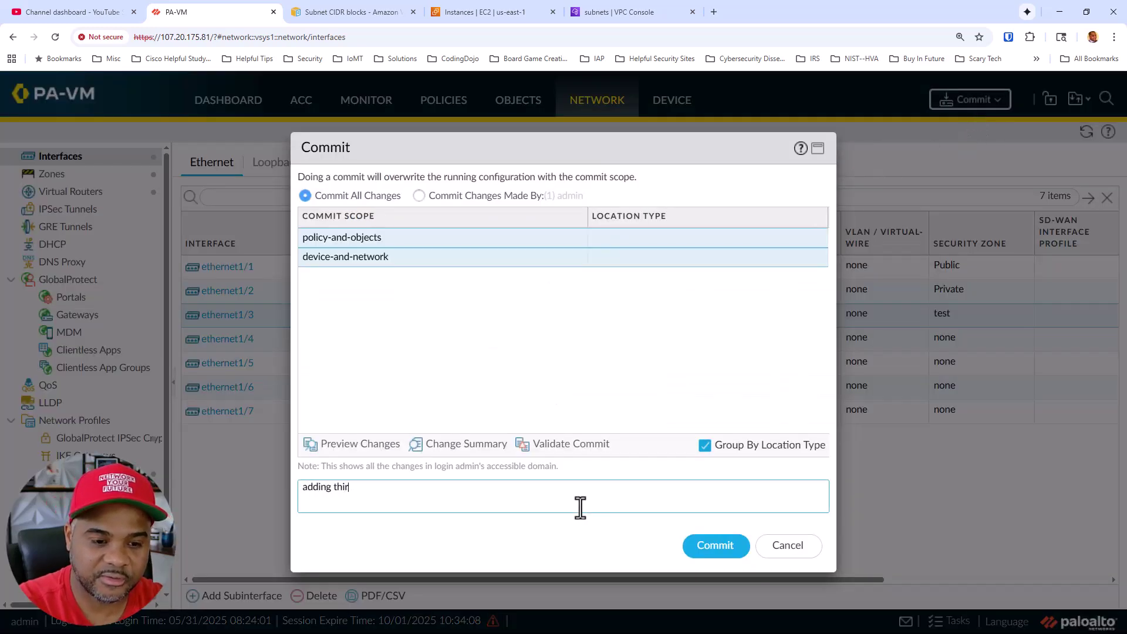
type("d interface - test")
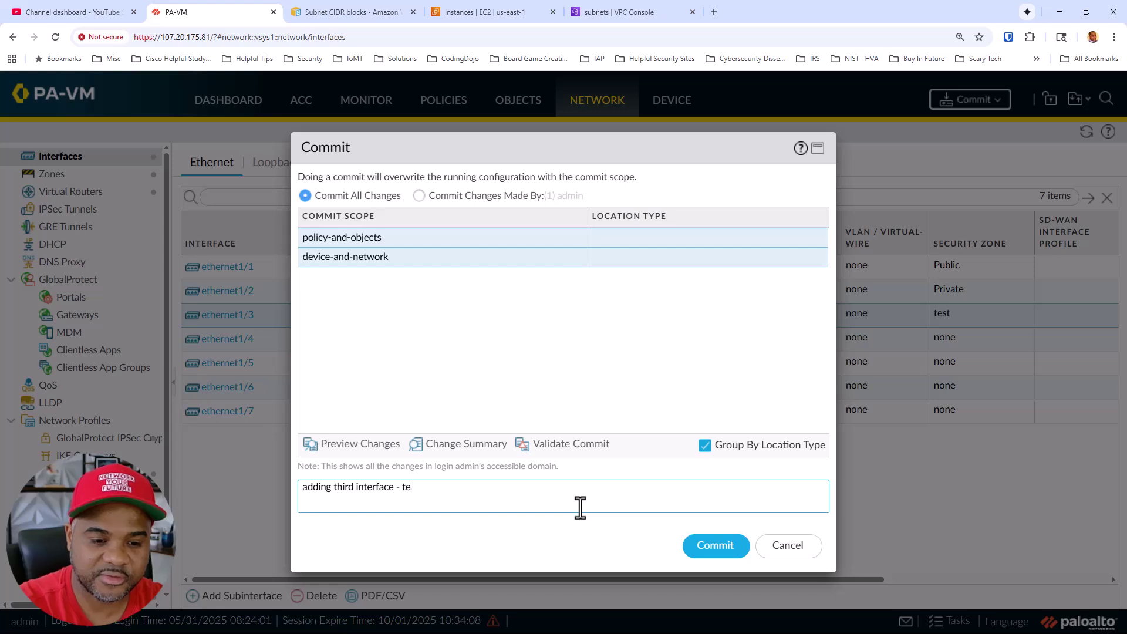
left_click(718, 545)
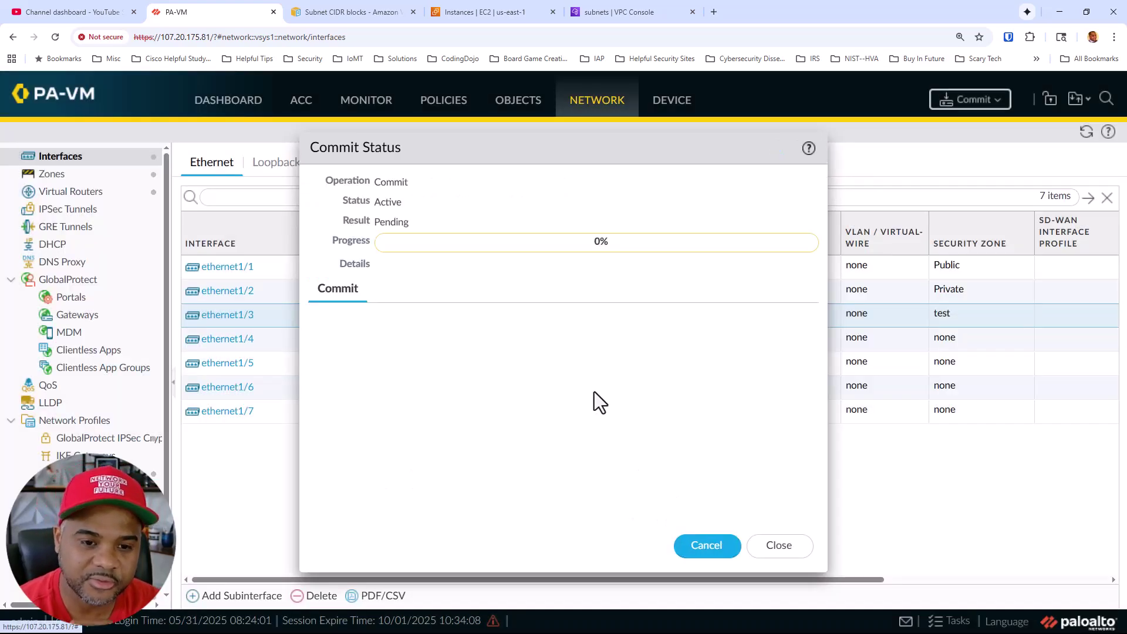
left_click(779, 544)
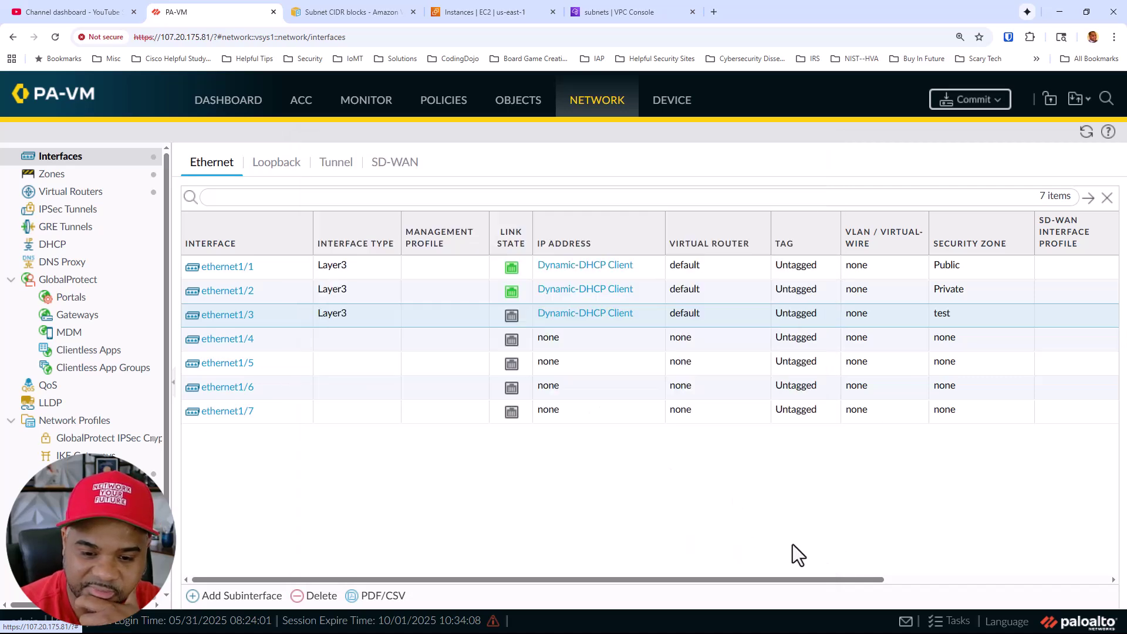
left_click(949, 619)
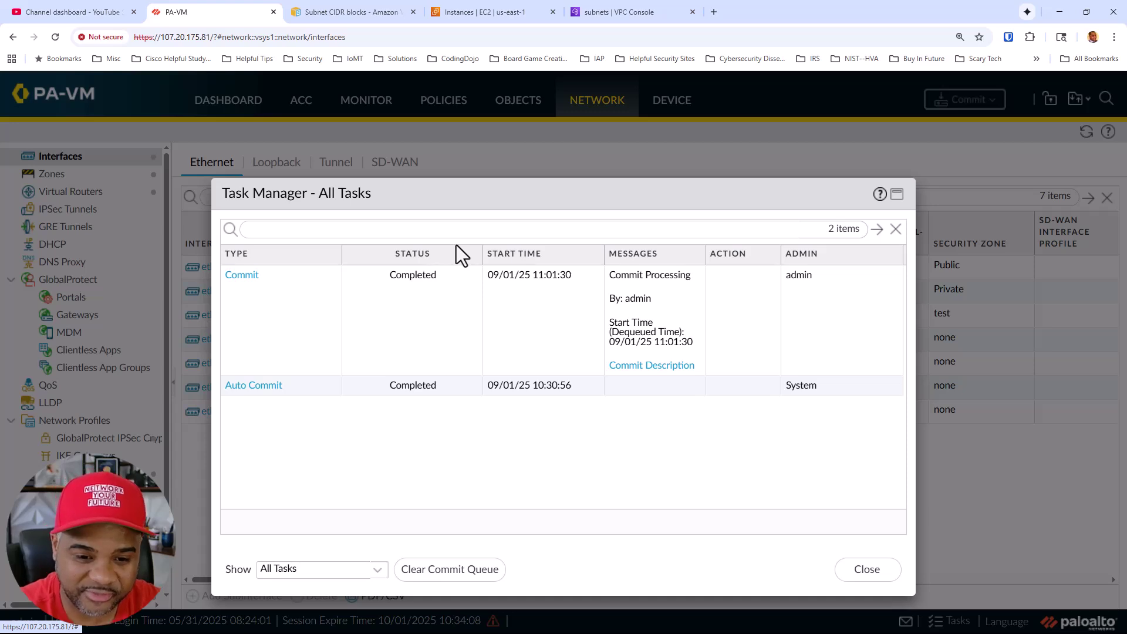
After refreshing, check ethernet1/3's DHCP status: still selecting, no address
left_click(865, 572)
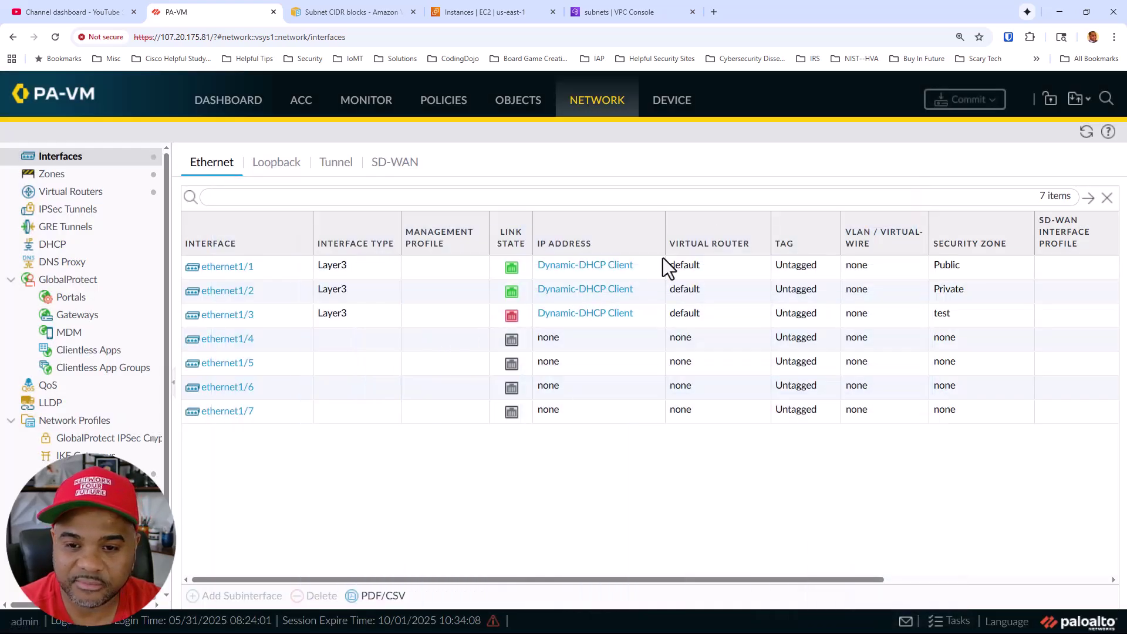
left_click(1086, 132)
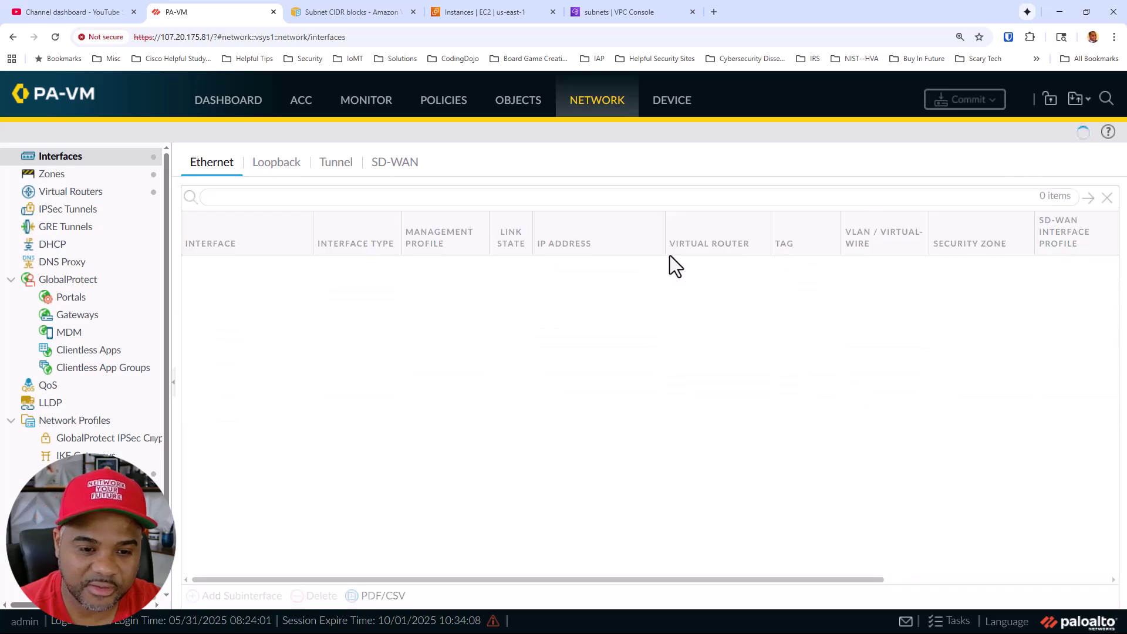
left_click(563, 315)
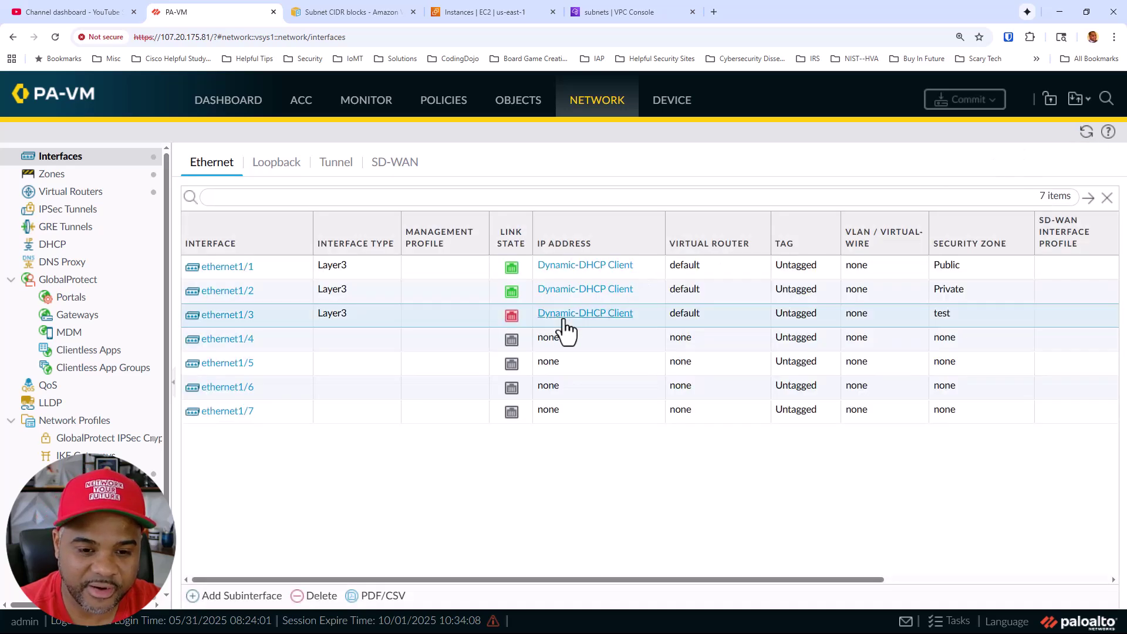
scroll(563, 326, "down", 1)
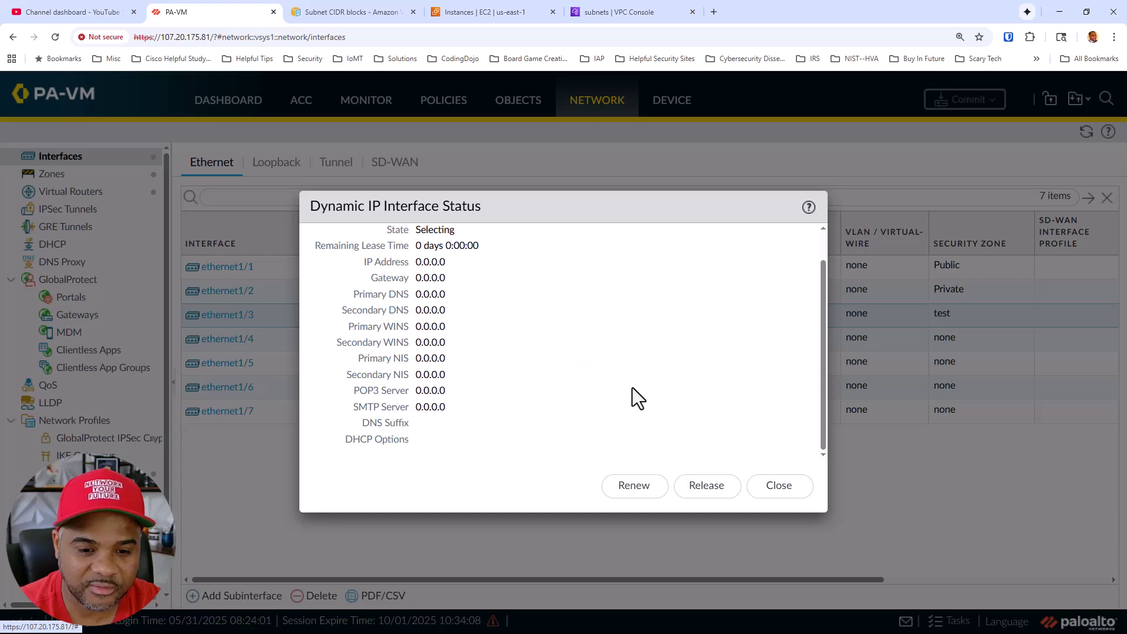
scroll(632, 387, "up", 1)
left_click(775, 493)
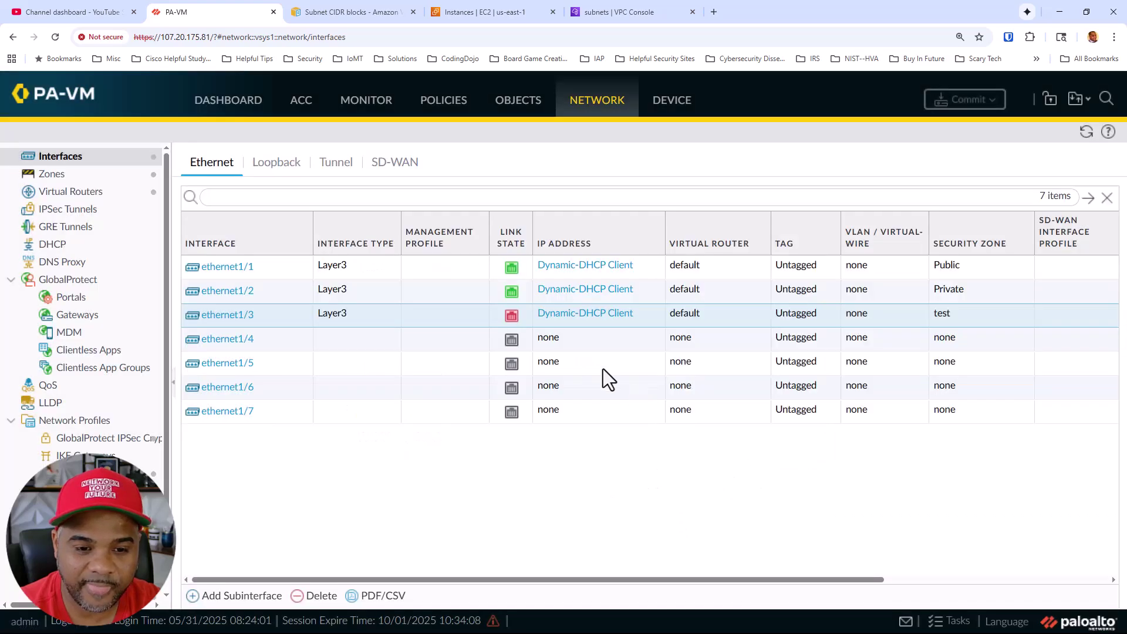
Recheck Tasks, refresh the interfaces twice, and view ethernet1/3's DHCP status again
left_click(950, 621)
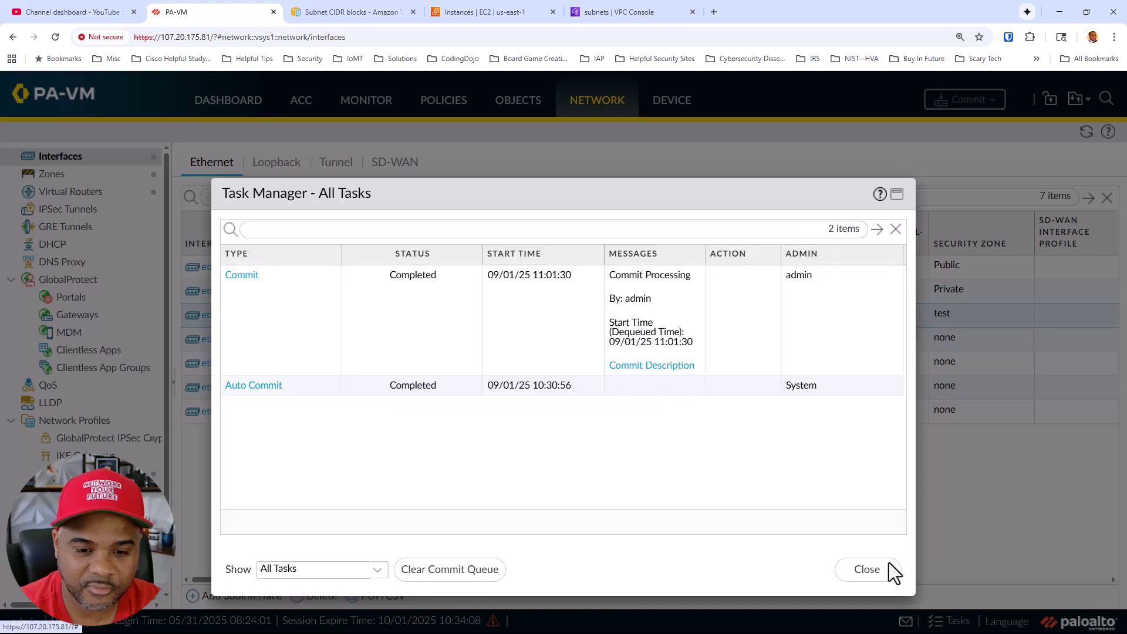
left_click(886, 568)
left_click(1086, 132)
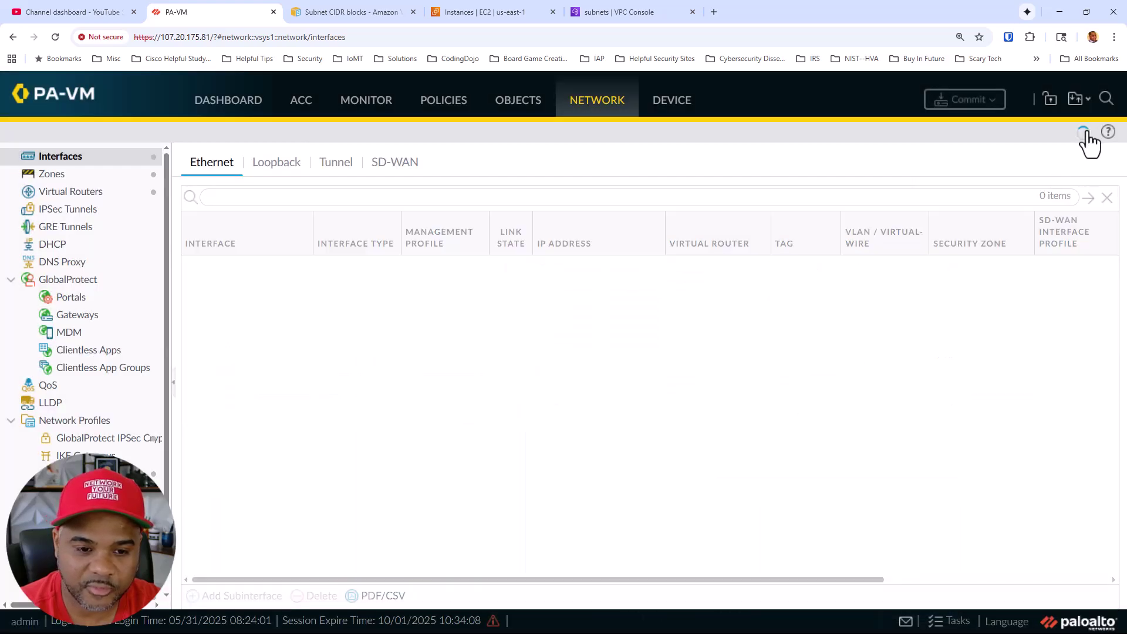
left_click(1085, 132)
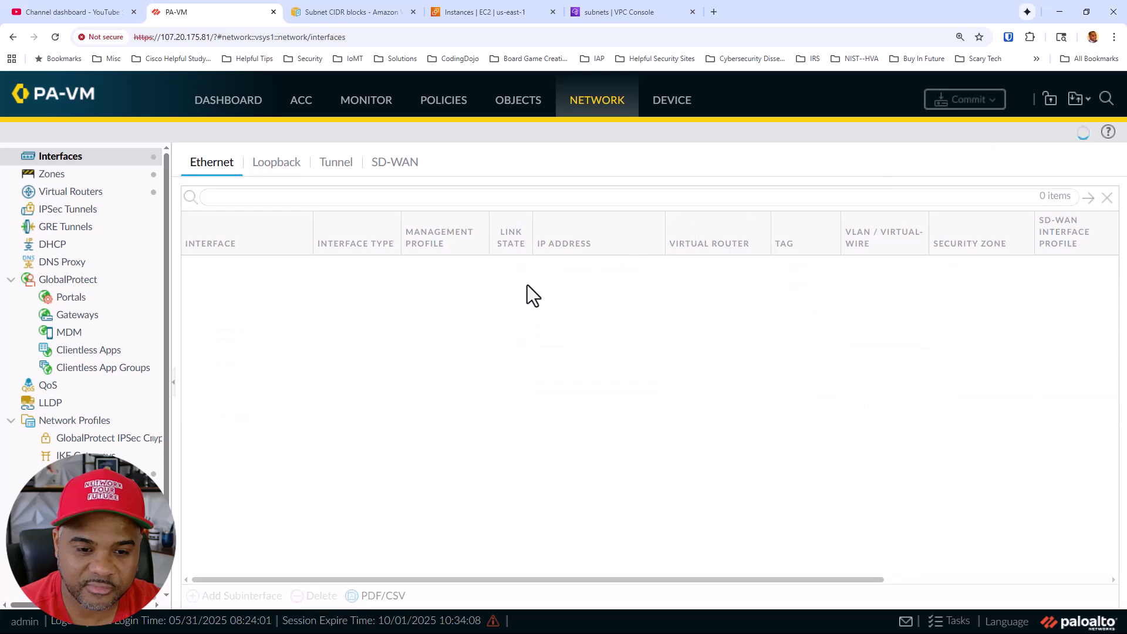
left_click(578, 314)
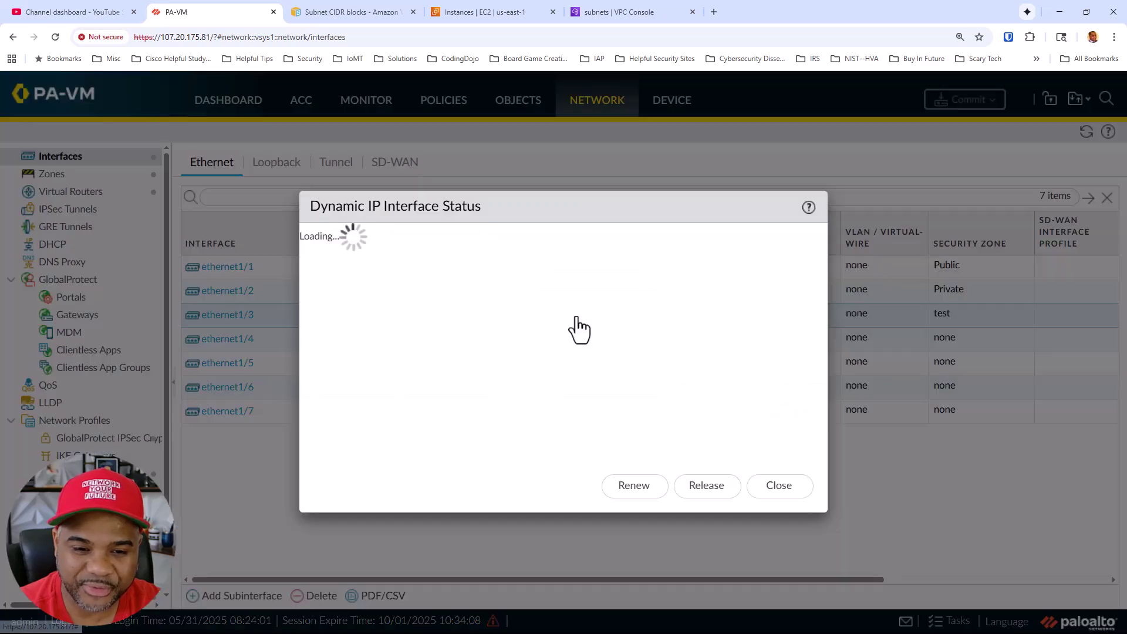
scroll(678, 396, "down", 1)
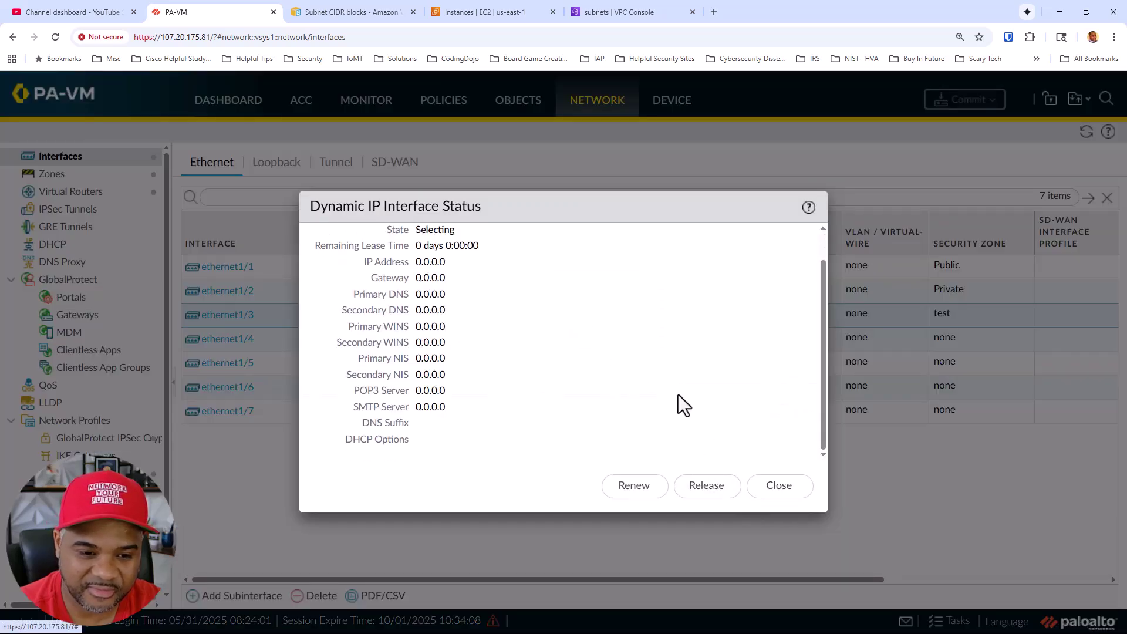
scroll(678, 394, "up", 1)
left_click(779, 487)
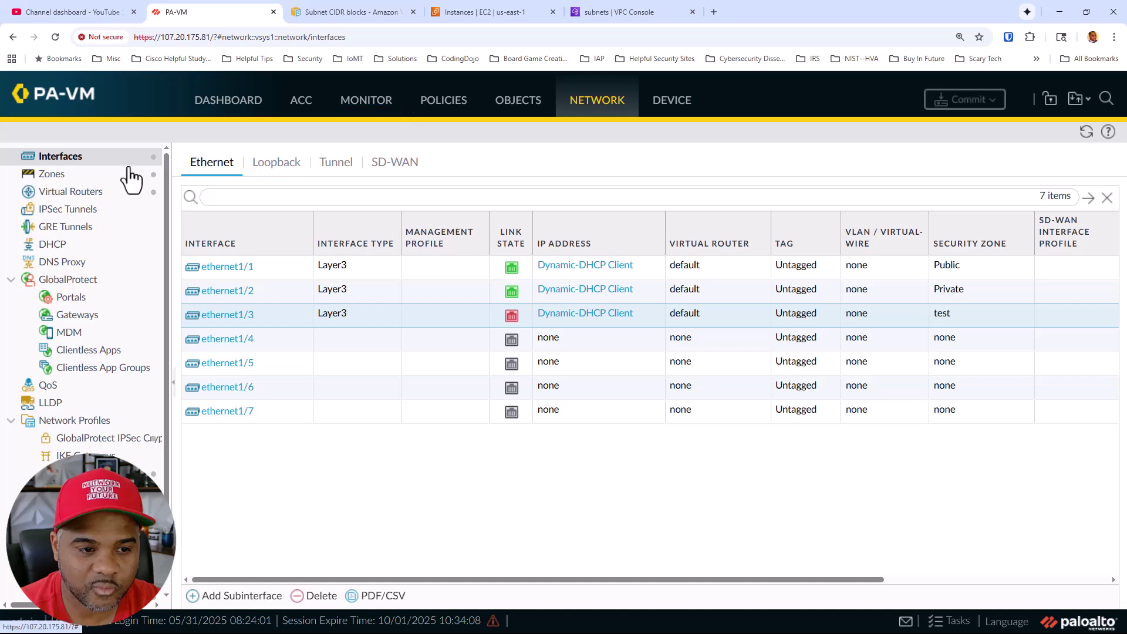
Review the default virtual router's static routes and forwarding table, then go back to Interfaces
left_click(88, 199)
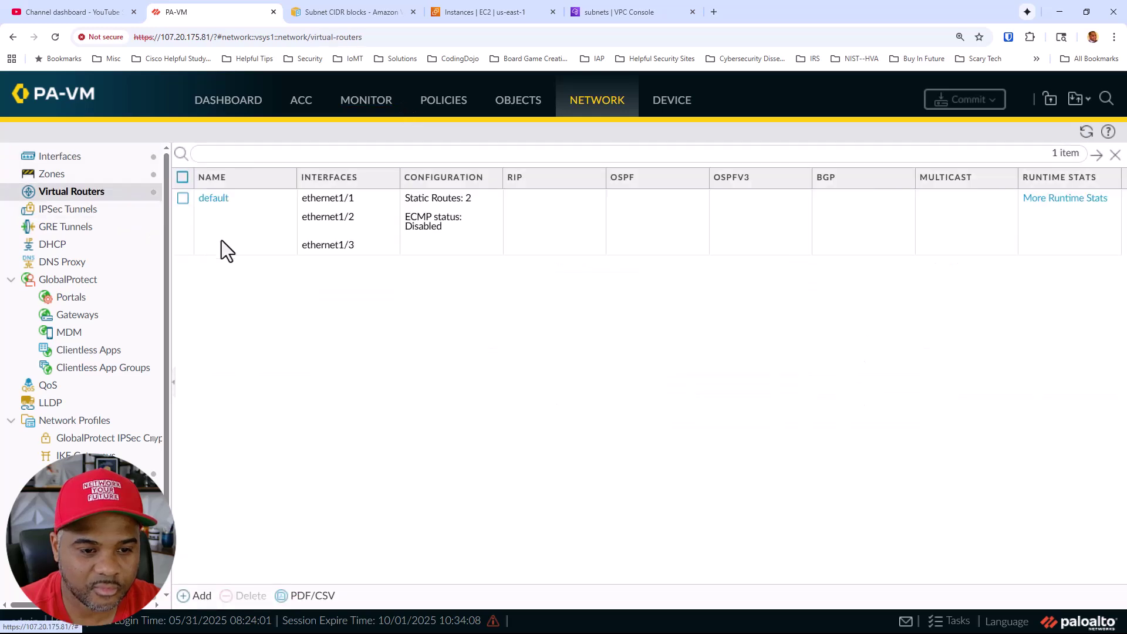
left_click(223, 201)
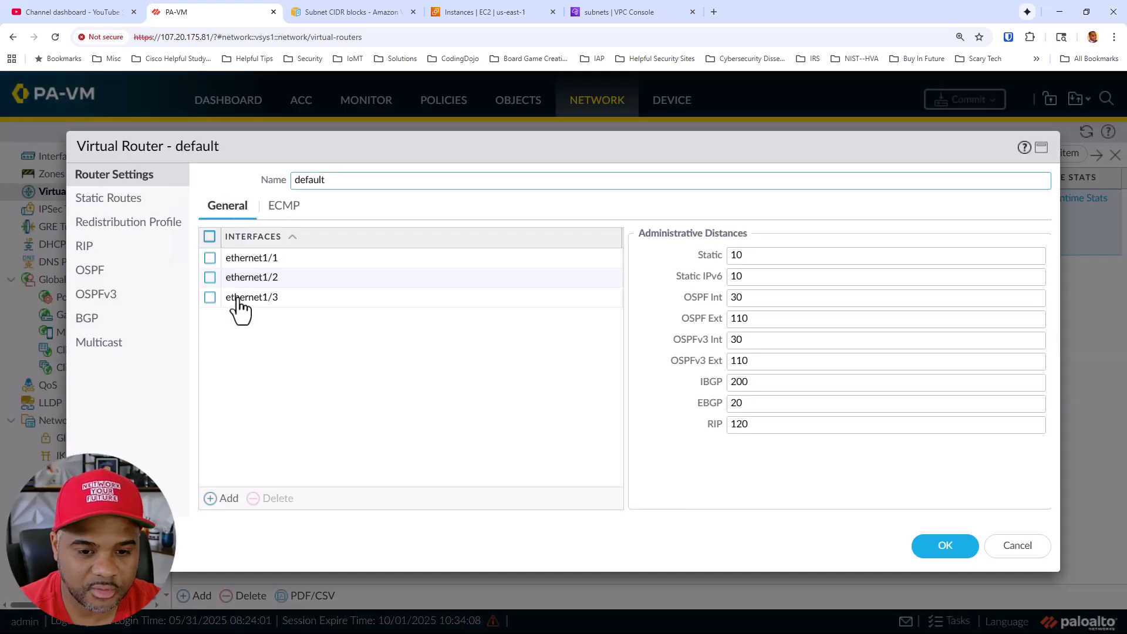
left_click(95, 200)
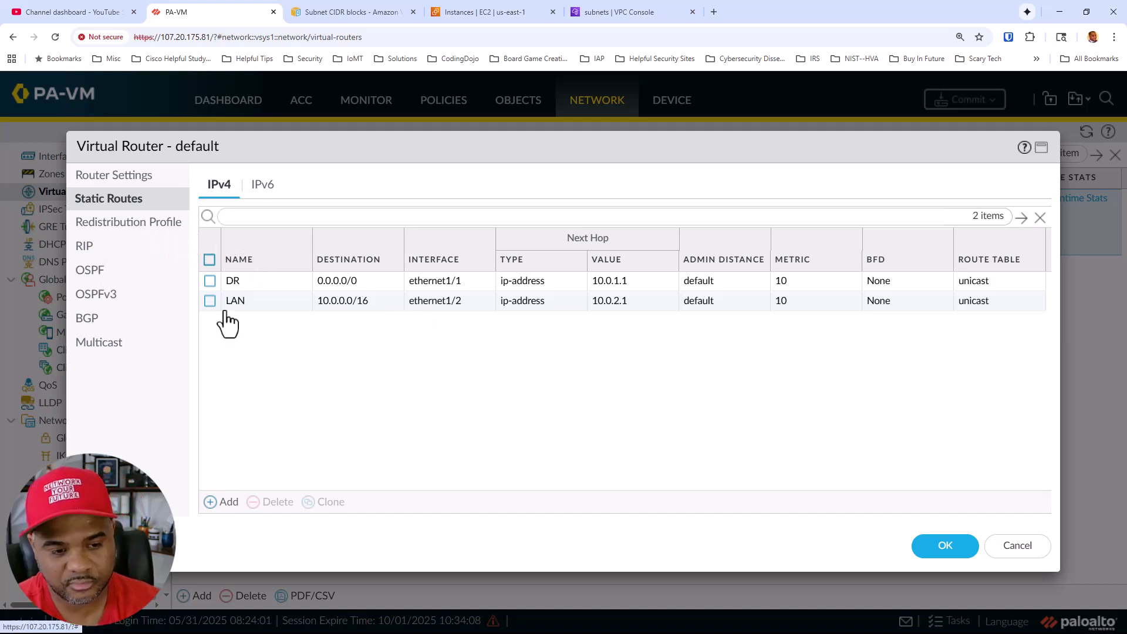
left_click(1031, 553)
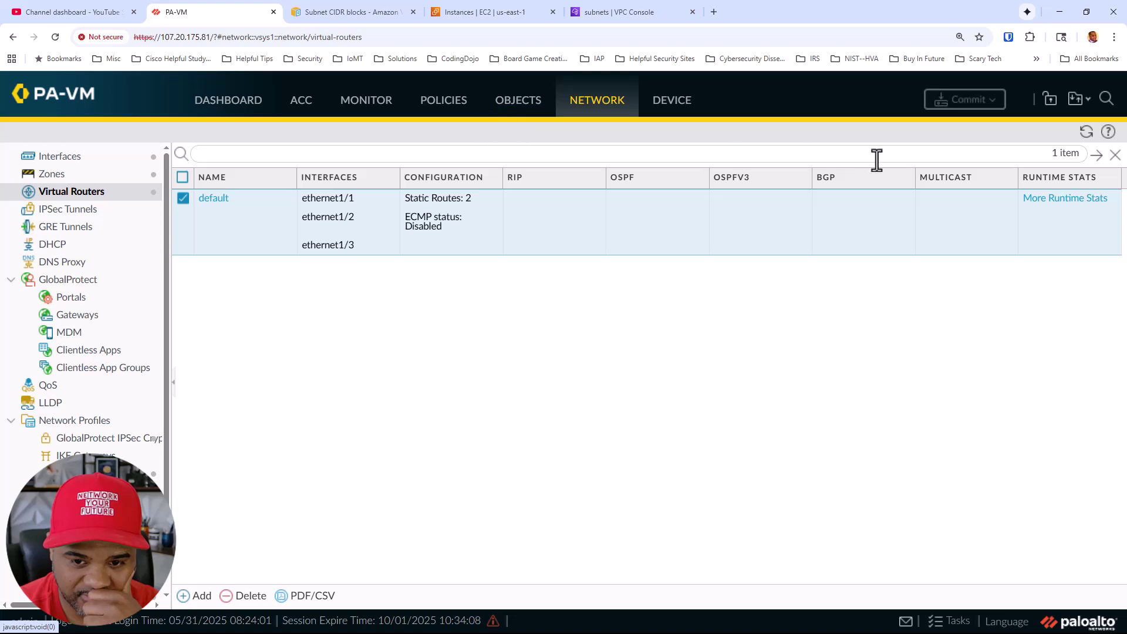
left_click(1044, 201)
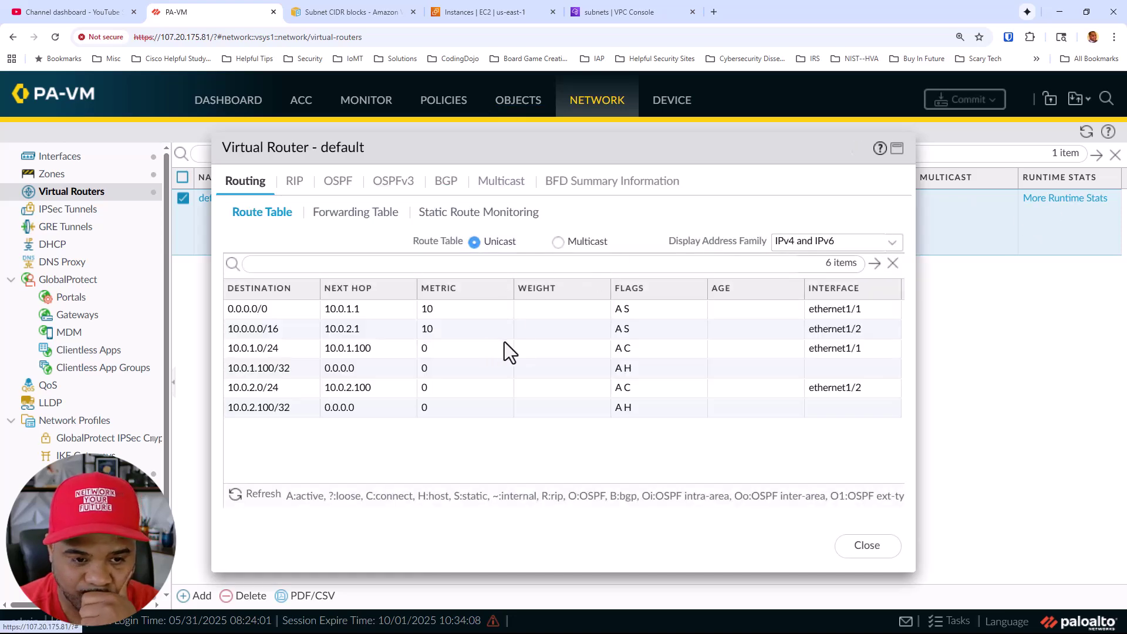
left_click(357, 218)
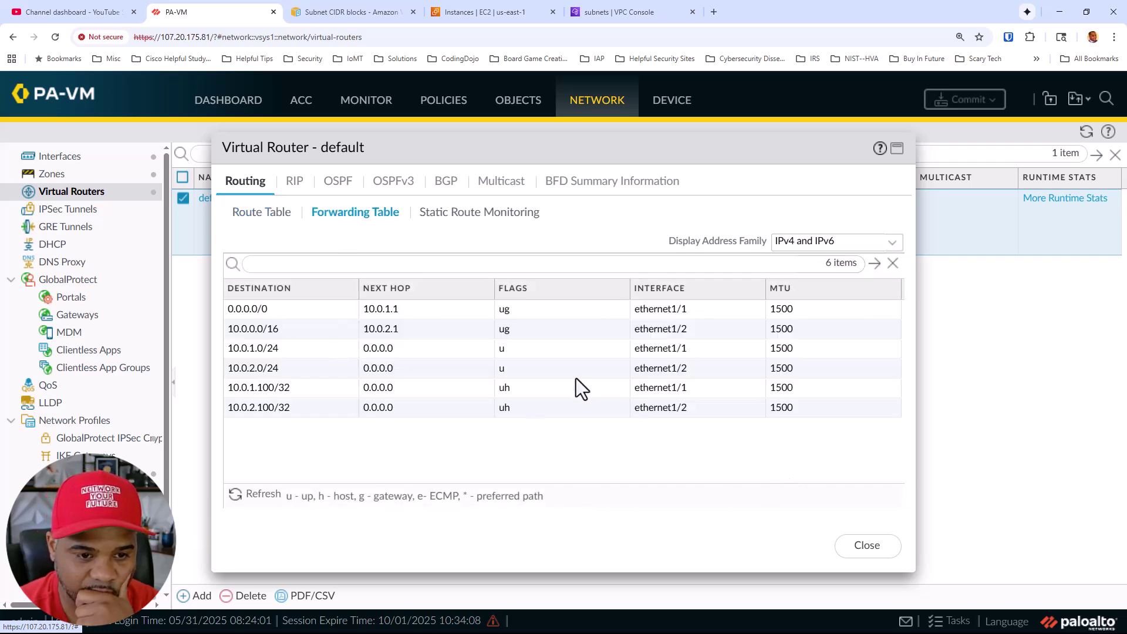
left_click(858, 546)
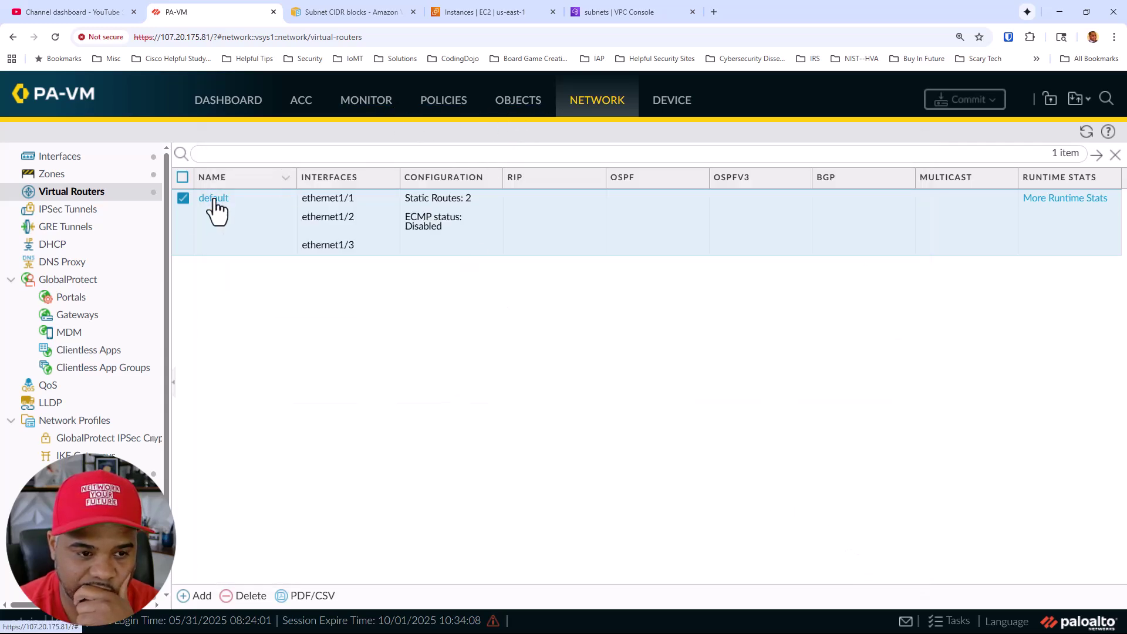
left_click(61, 159)
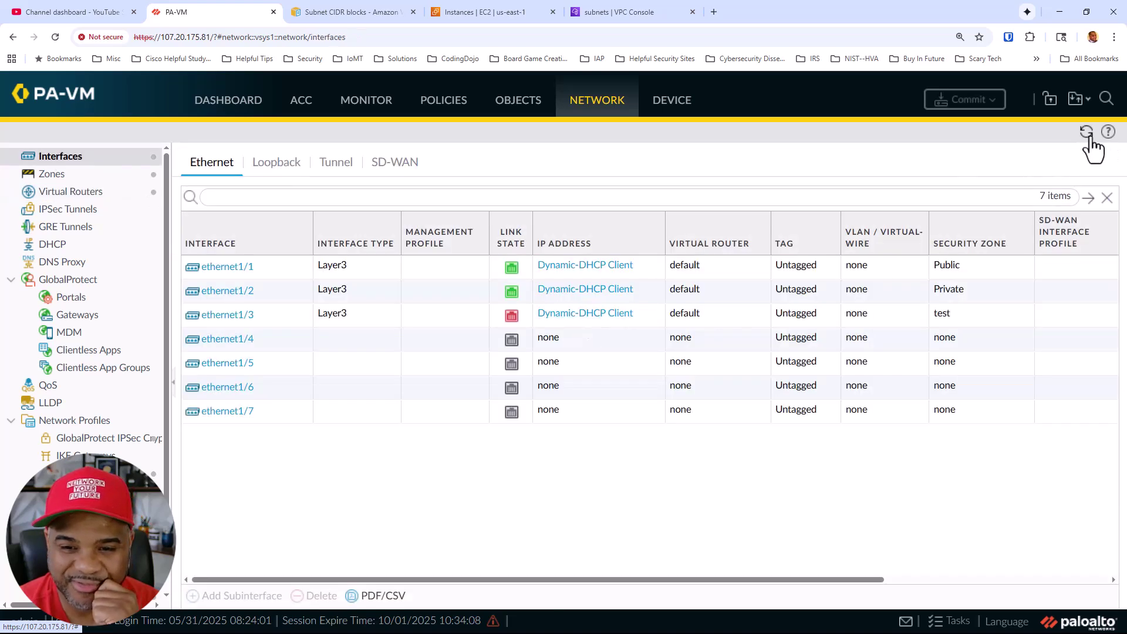
left_click(1086, 132)
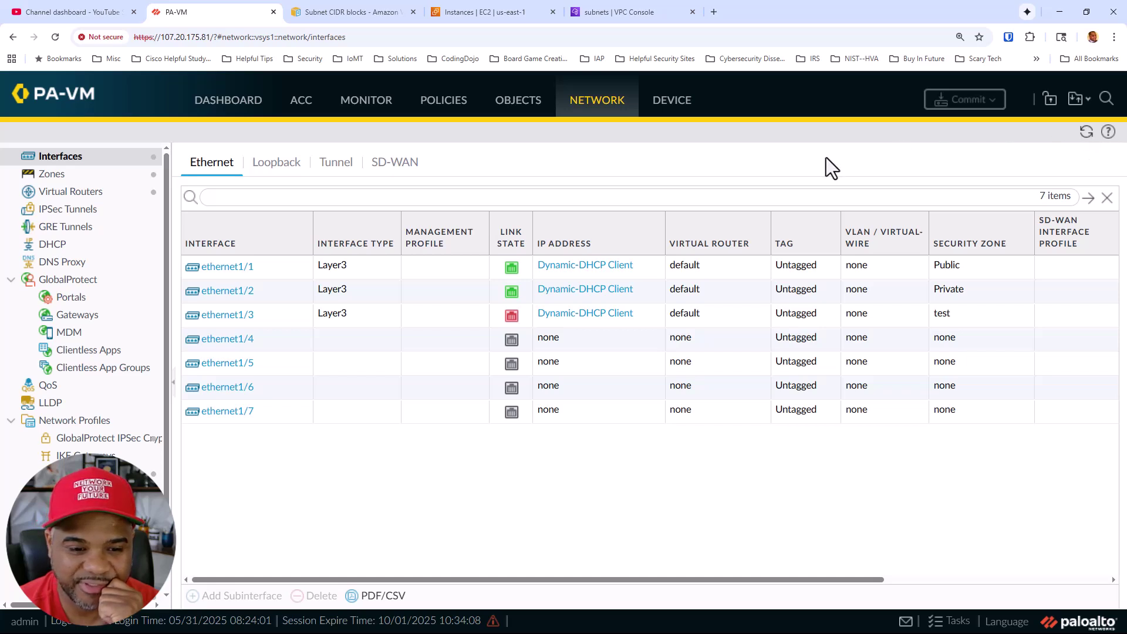
left_click(1083, 134)
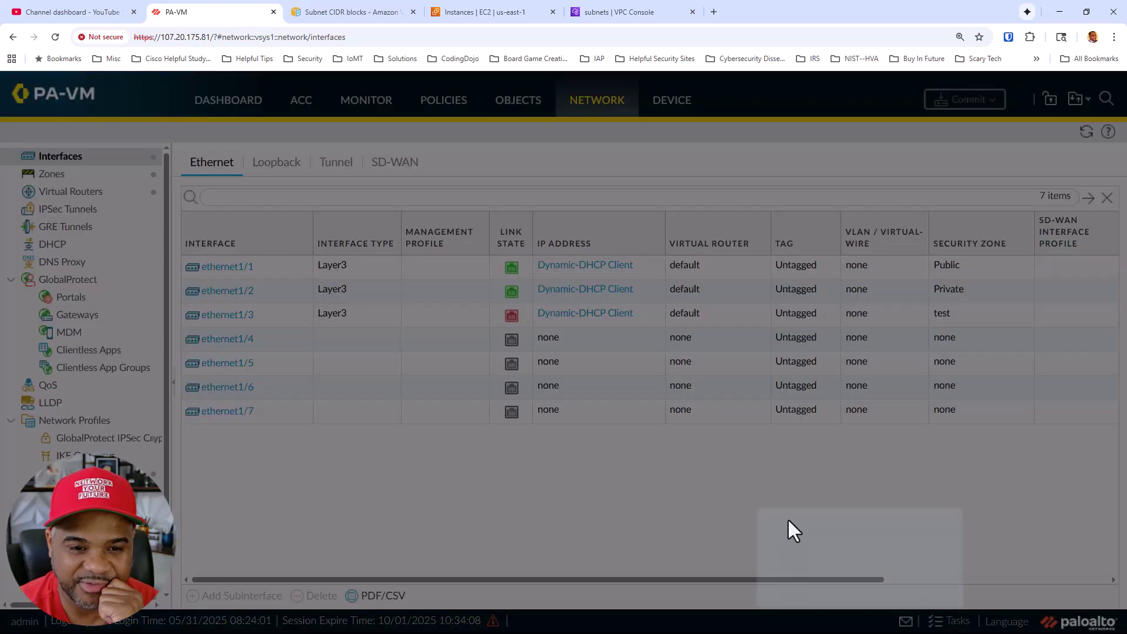
left_click(948, 622)
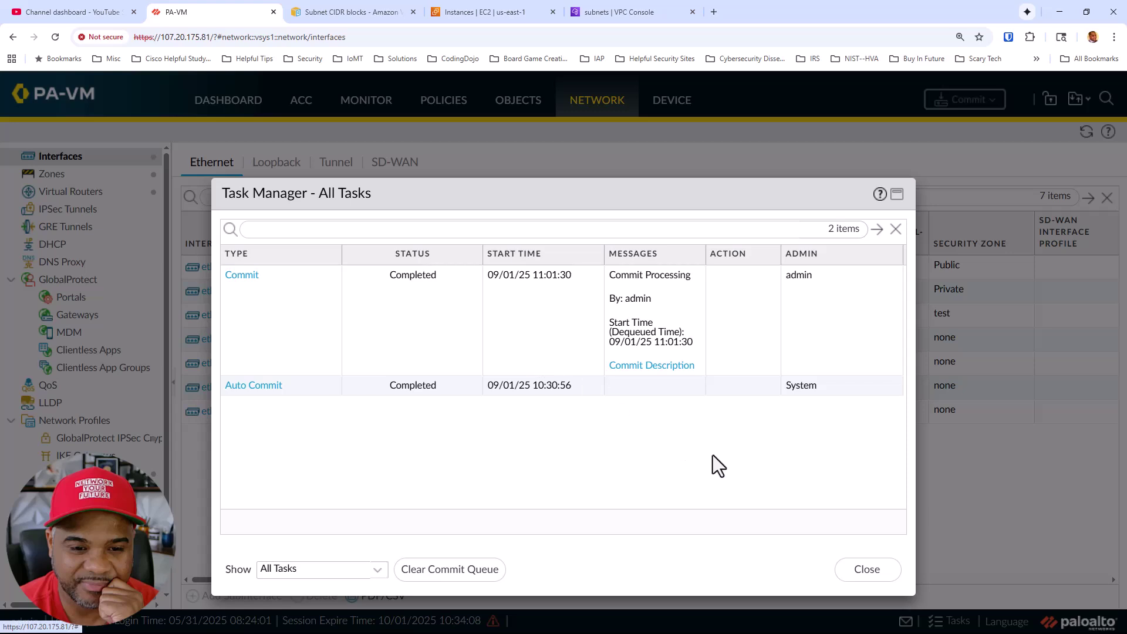
left_click(859, 575)
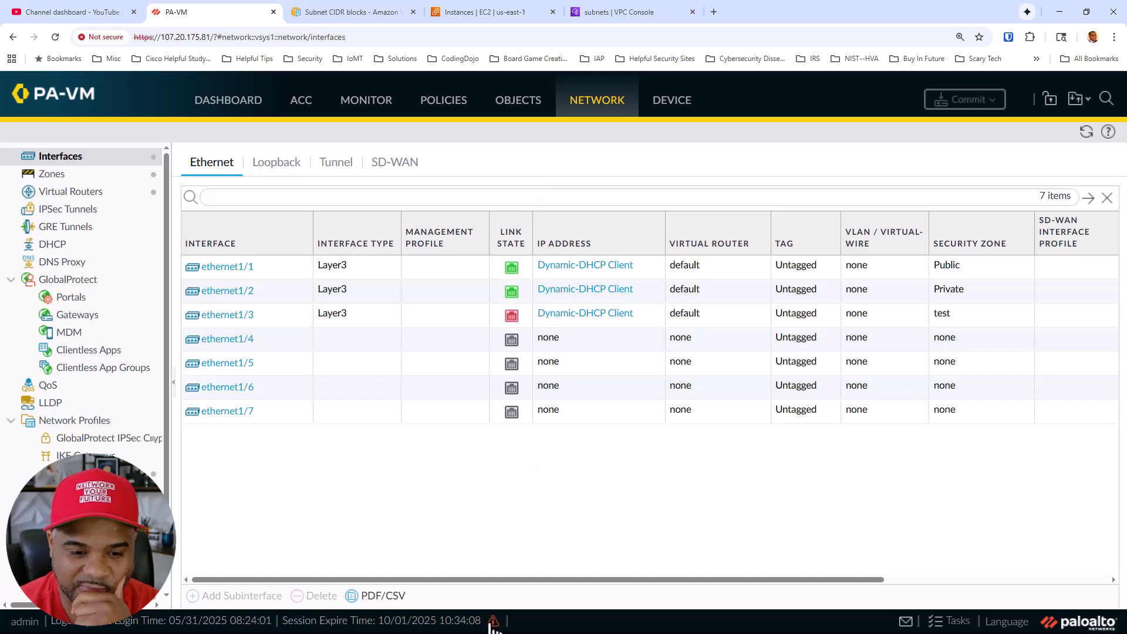
mouse_move(494, 623)
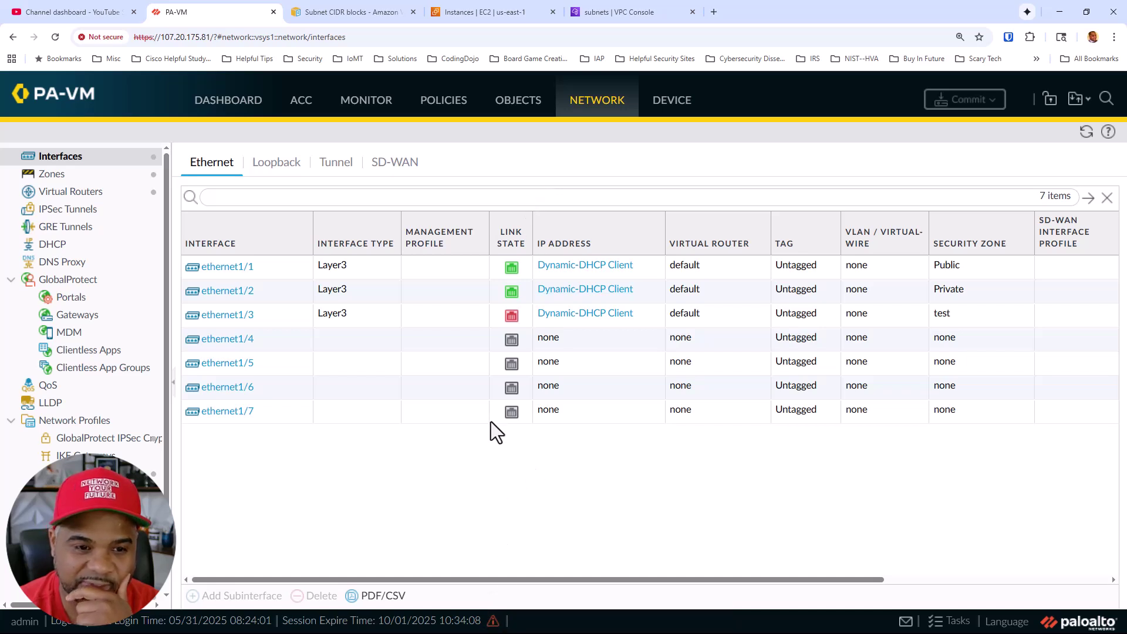
Reboot the firewall from Device > Setup > Operations, confirming with Yes
left_click(673, 109)
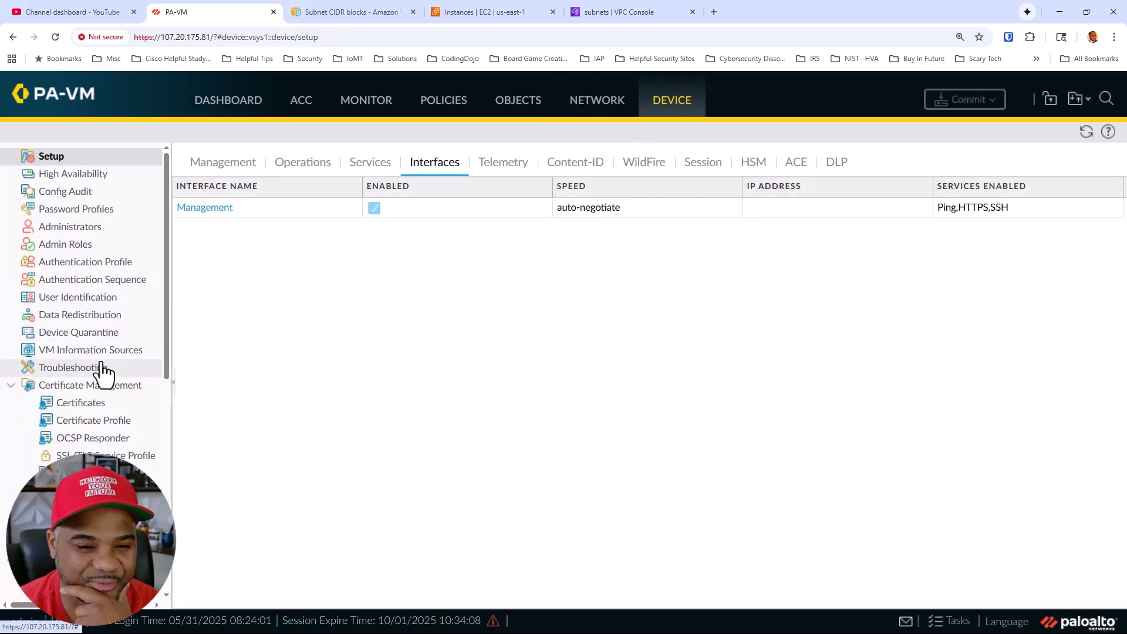
left_click(237, 164)
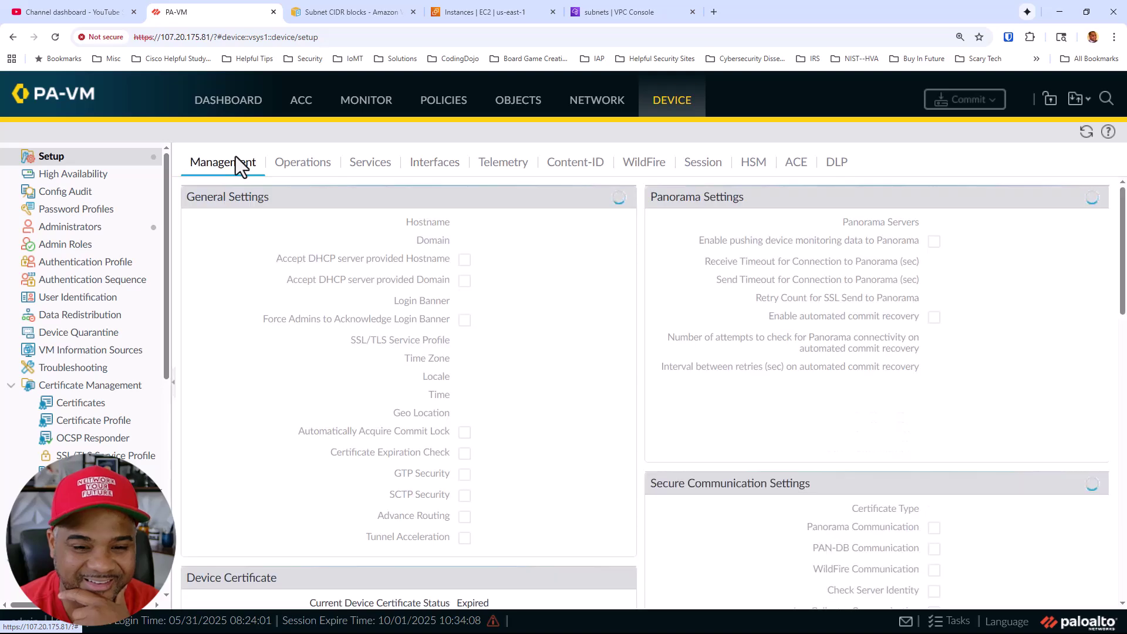
scroll(604, 311, "down", 12)
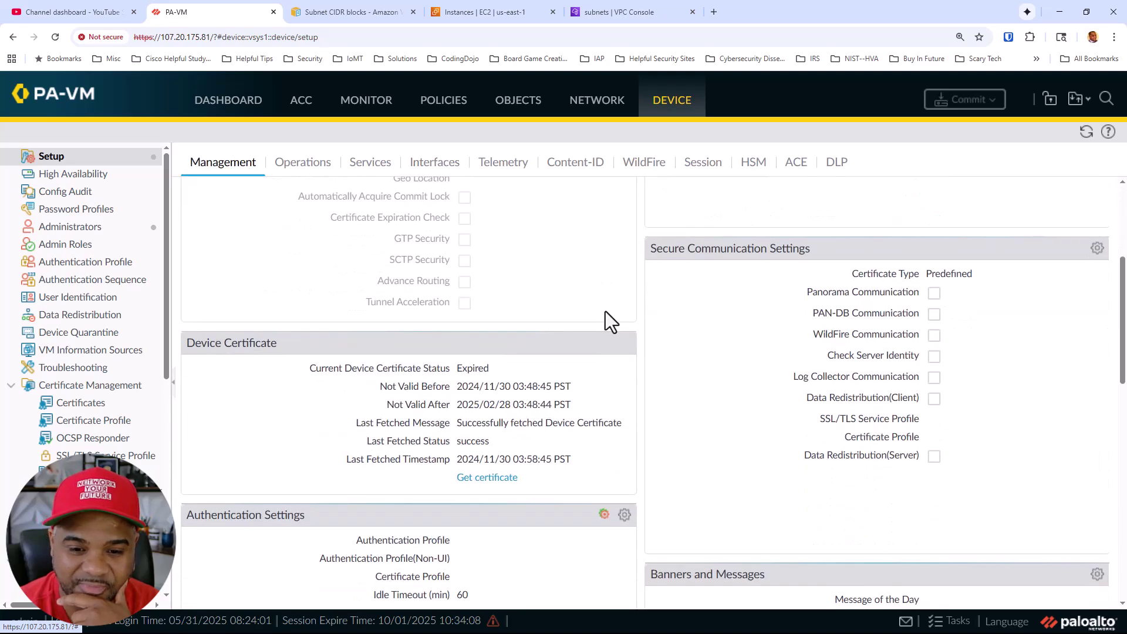
scroll(613, 311, "up", 6)
scroll(621, 276, "up", 6)
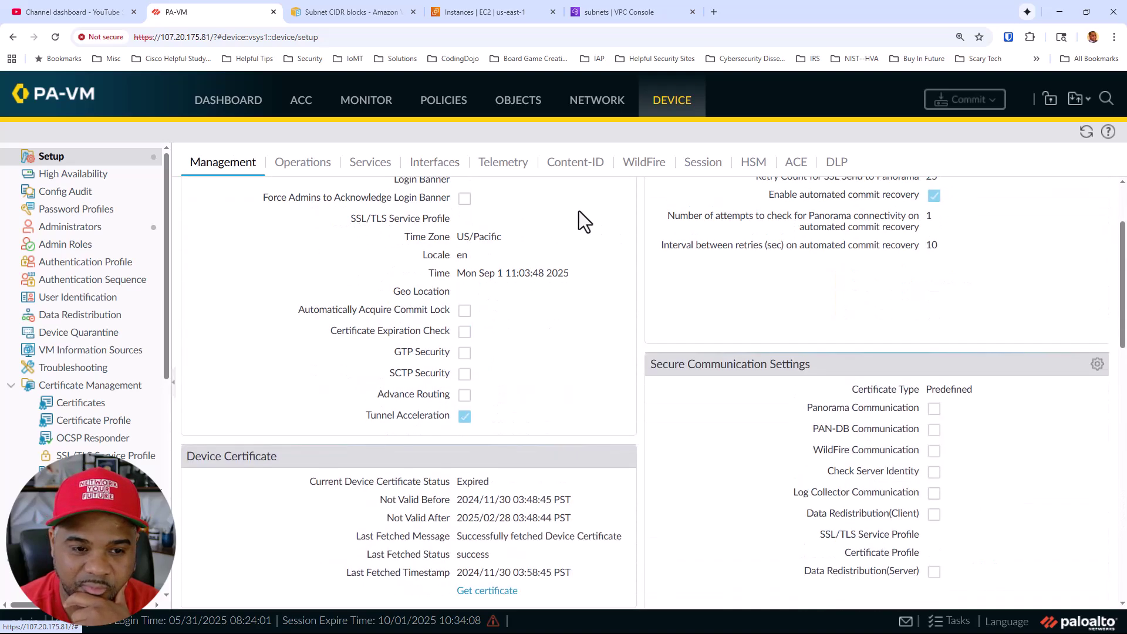
left_click(372, 166)
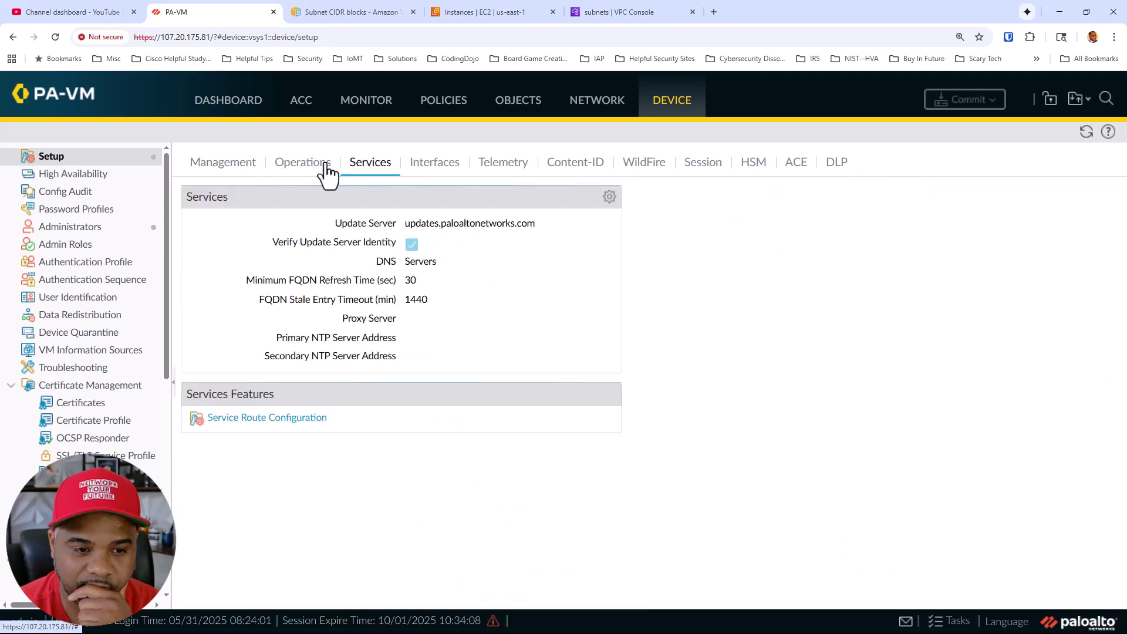
left_click(327, 169)
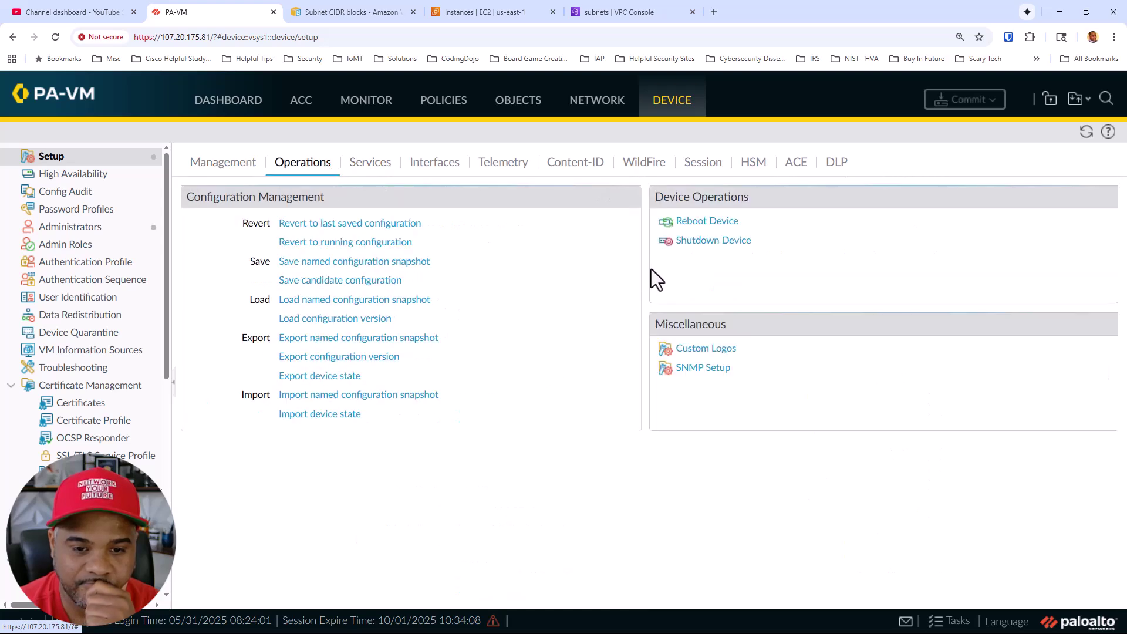
left_click(696, 228)
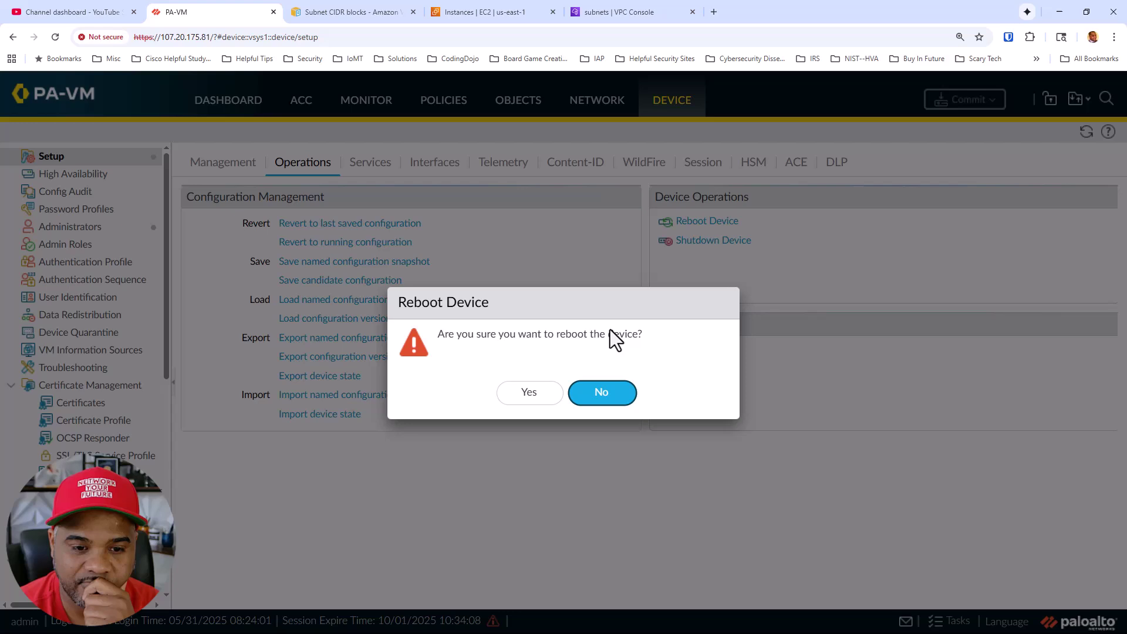
left_click(535, 393)
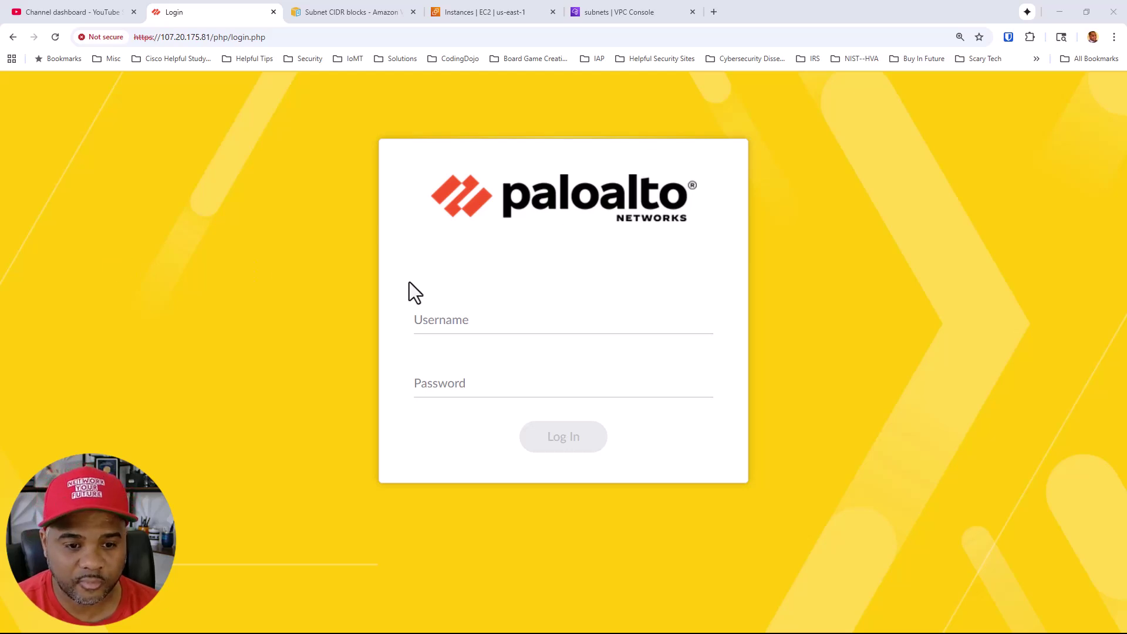
Log in as admin with the account password, then dismiss the Bitwarden save-login and Welcome popups
left_click(430, 312)
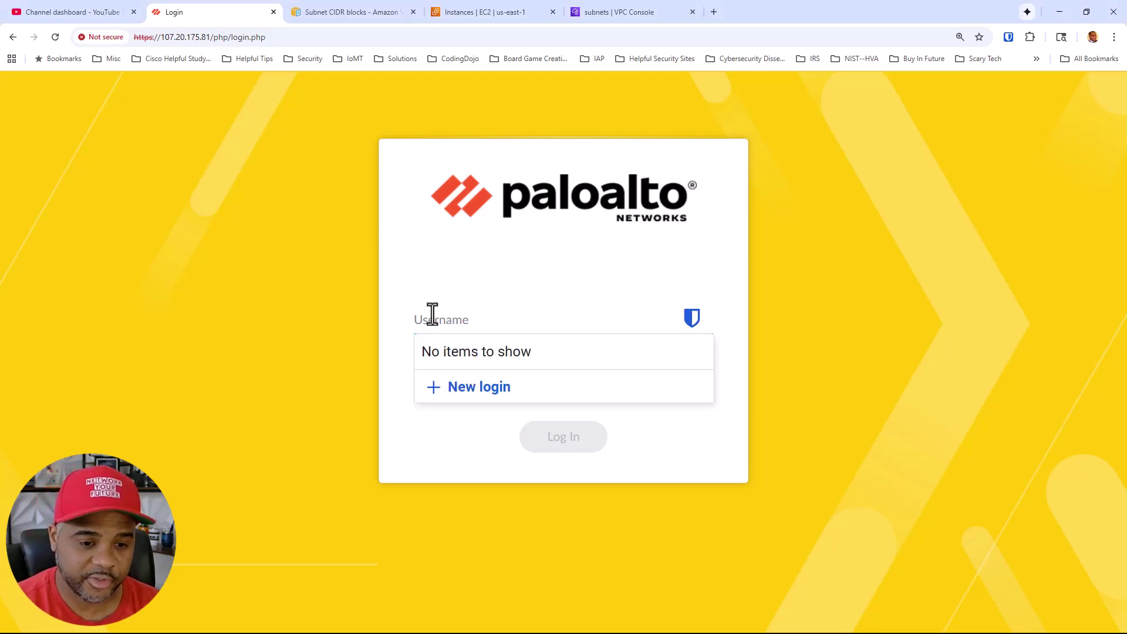
type("admin")
key("Tab")
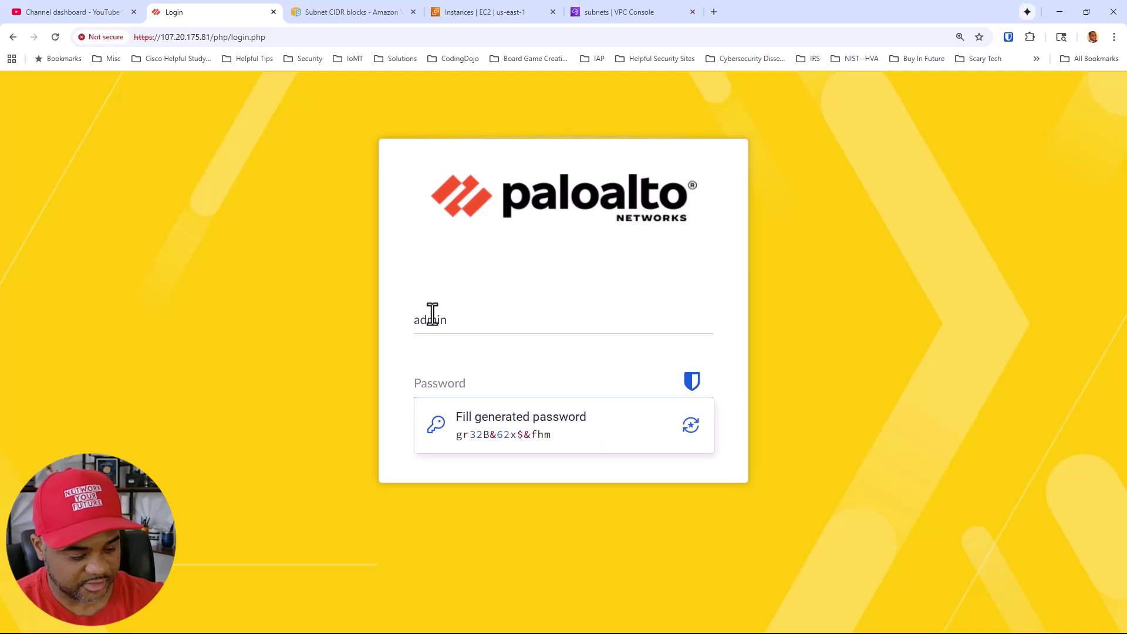
type("adm************")
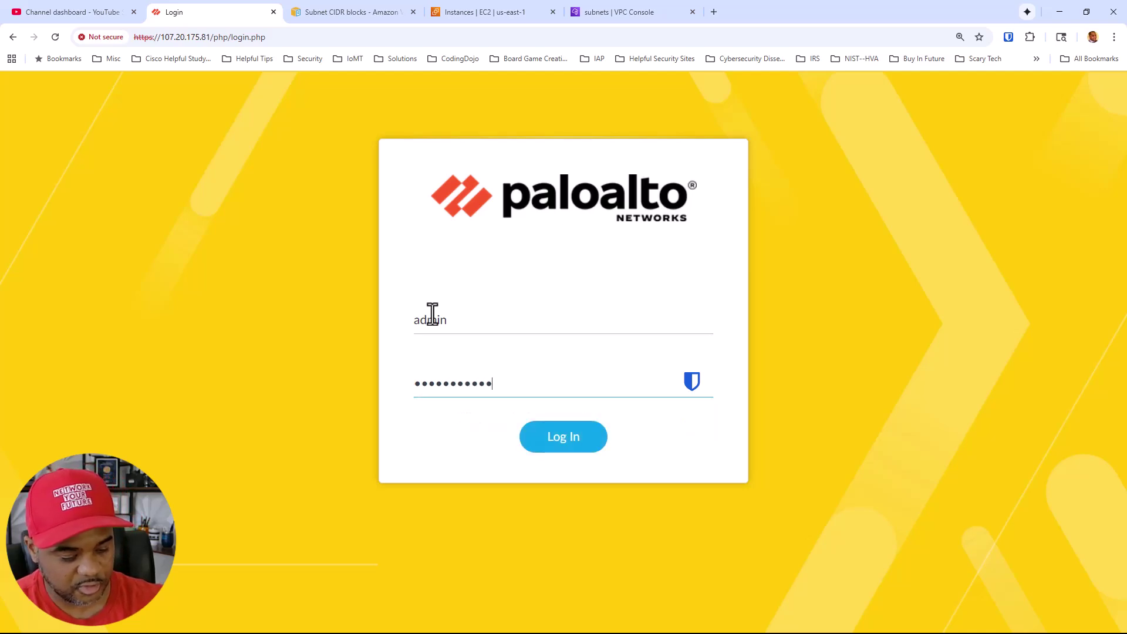
type("*")
key("Return")
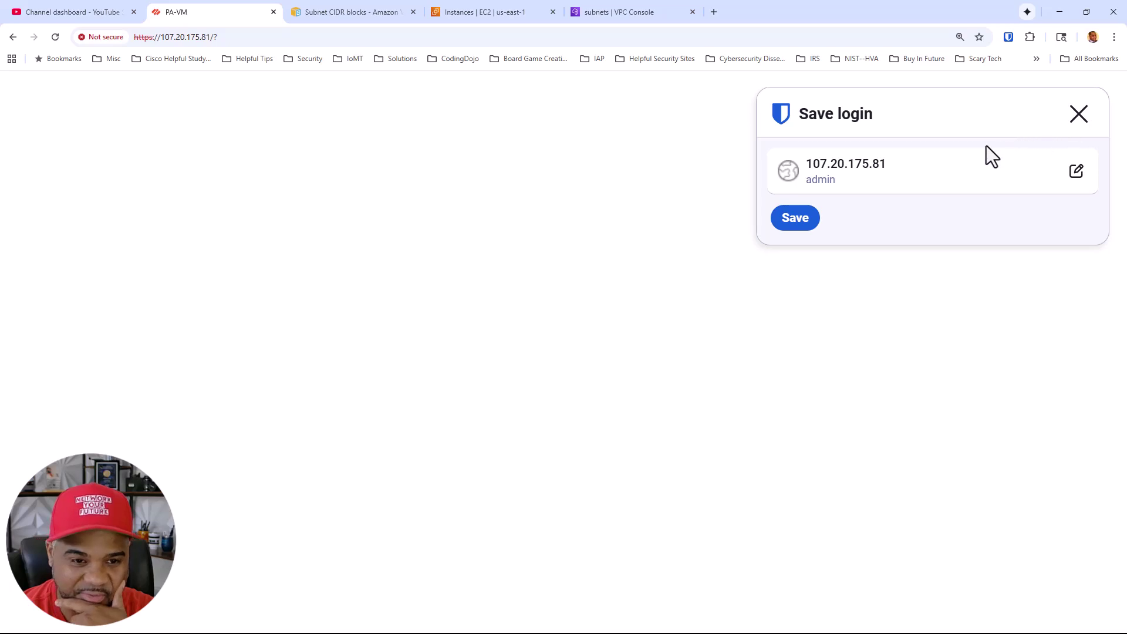
left_click(1082, 114)
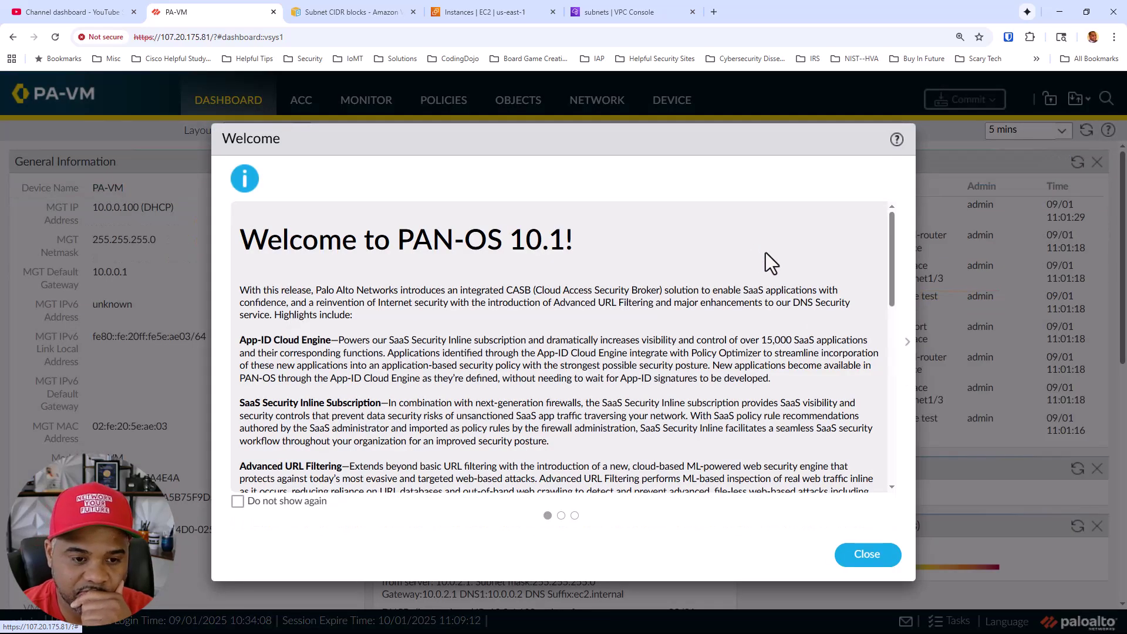
left_click(865, 555)
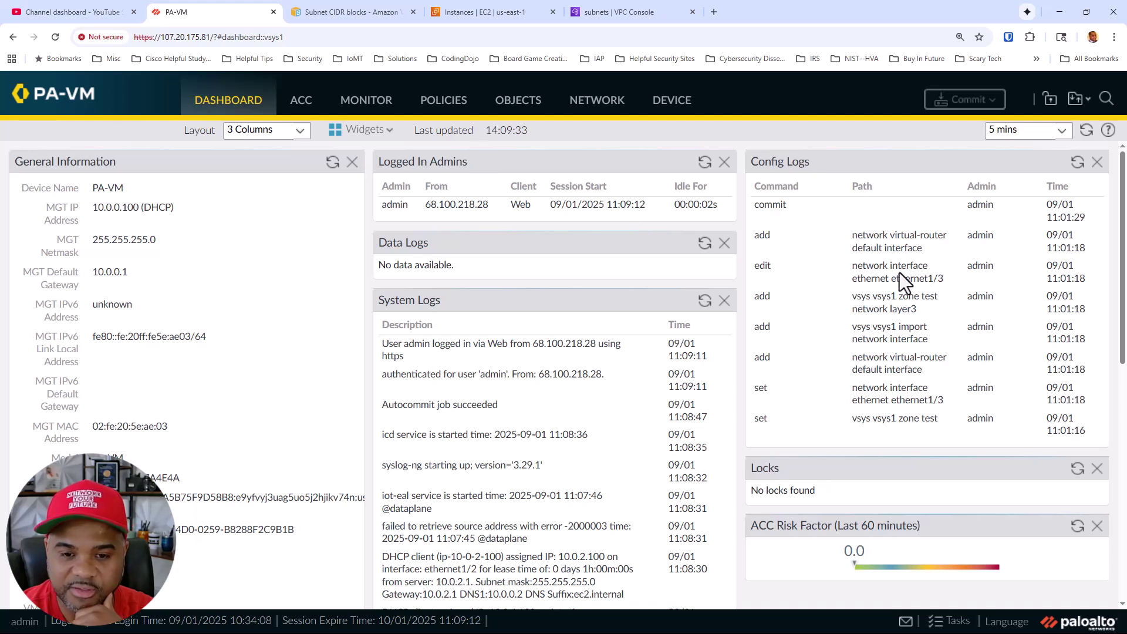
Open ethernet1/3's Dynamic-DHCP Client status under Network, confirming Bound at 10.0.4.100, gateway 10.0.4.1
left_click(583, 115)
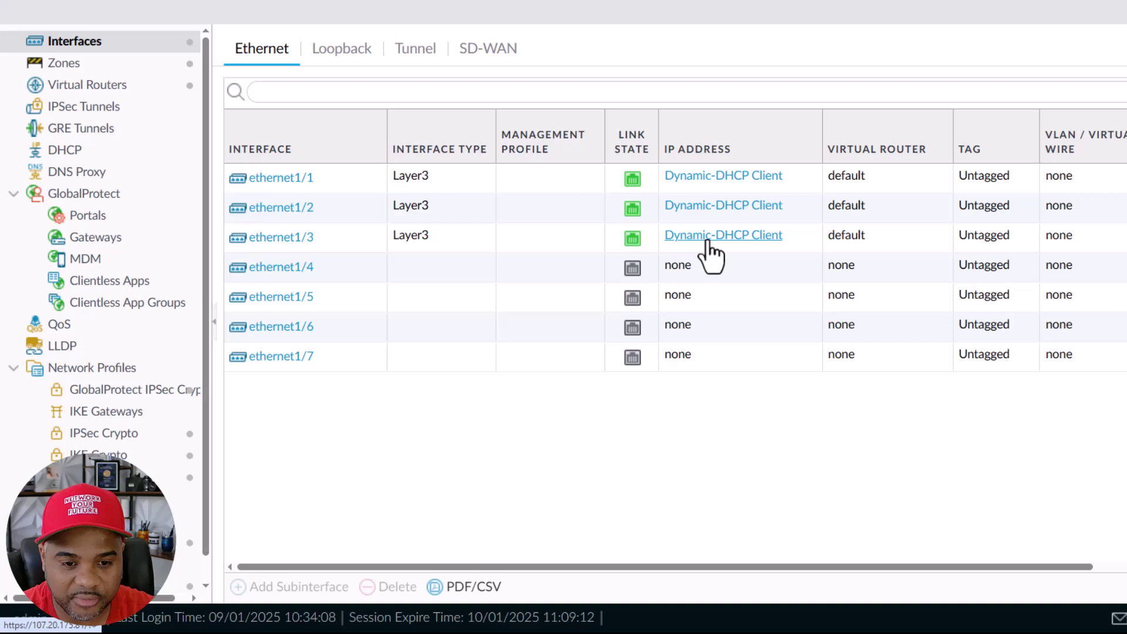
left_click(578, 311)
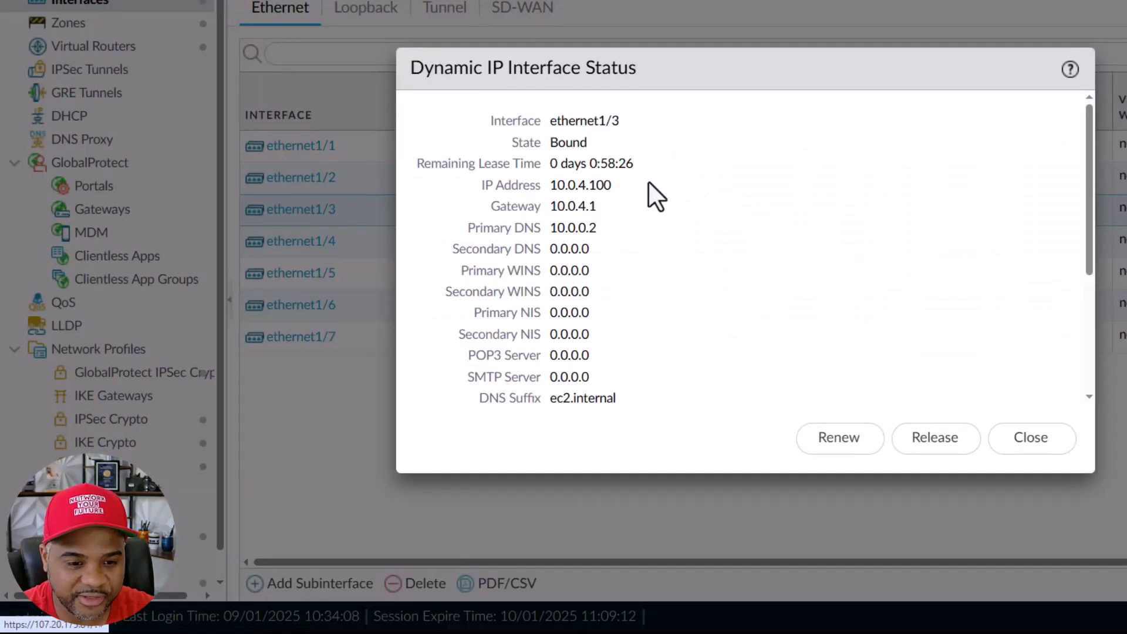
double_click(575, 206)
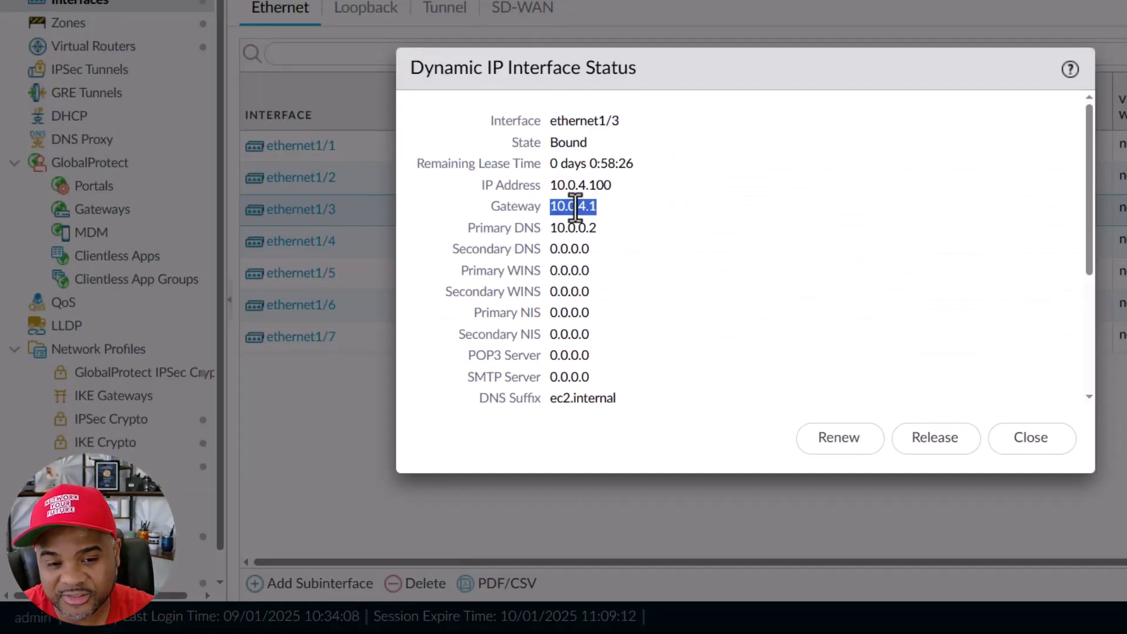
left_click(644, 200)
scroll(685, 183, "down", 2)
scroll(693, 198, "down", 2)
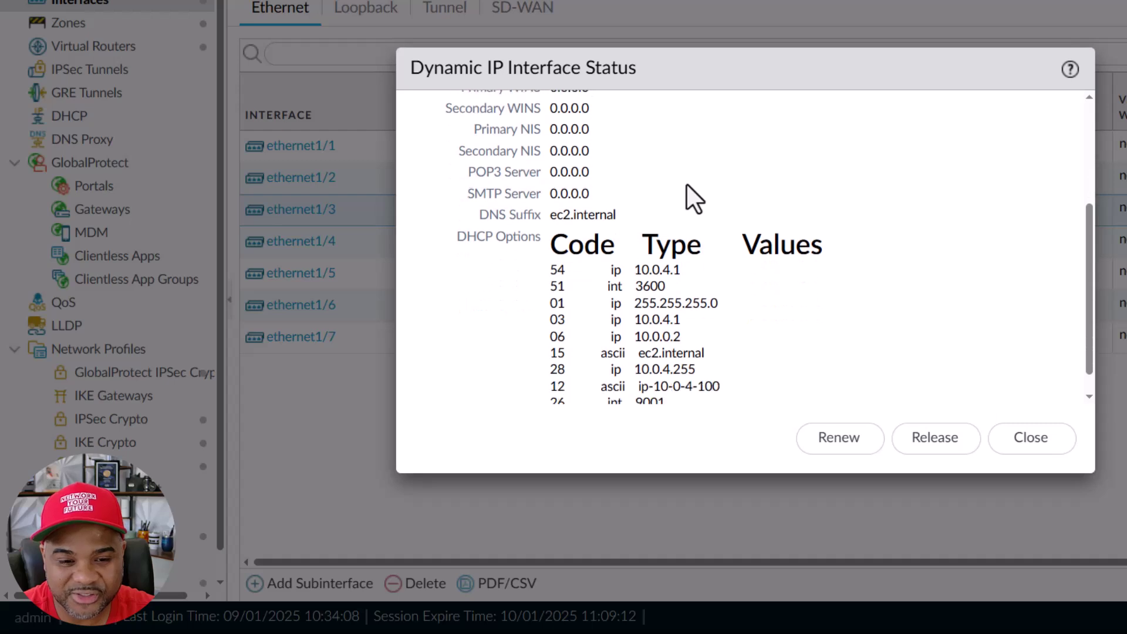
scroll(685, 241, "up", 4)
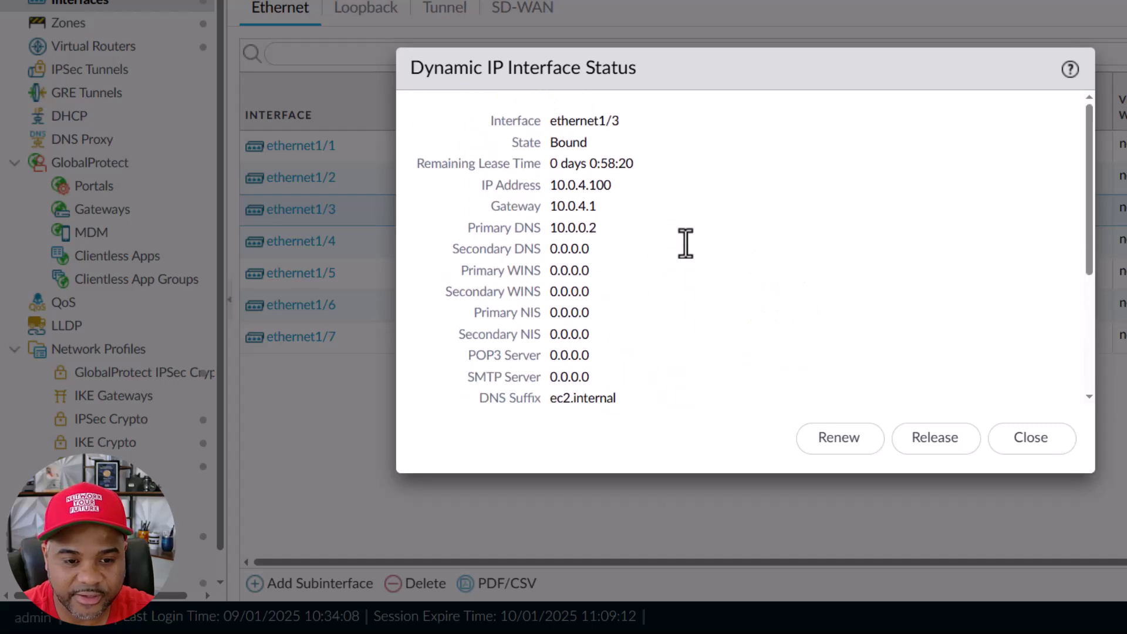